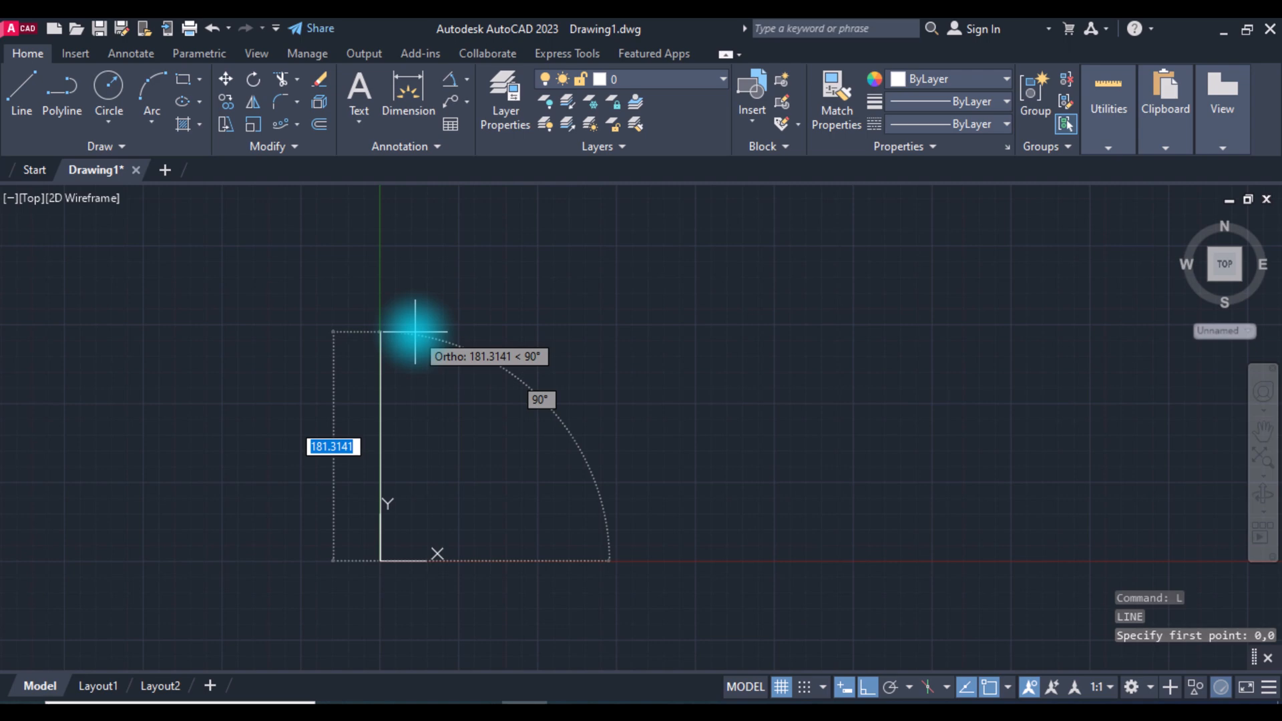
# Draw a line from the origin 207.8 units straight up, followed by a 35-unit horizontal segment to the right.
pyautogui.write('207')
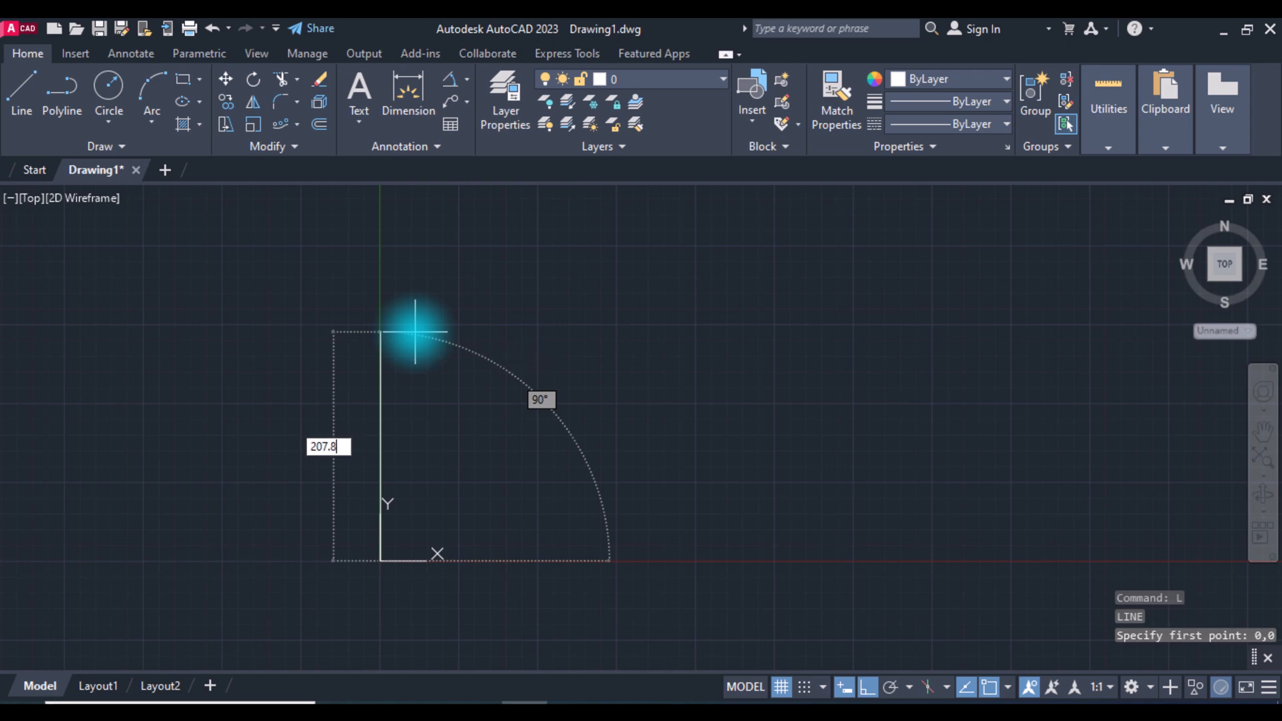
pyautogui.write('.8')
pyautogui.press('Return')
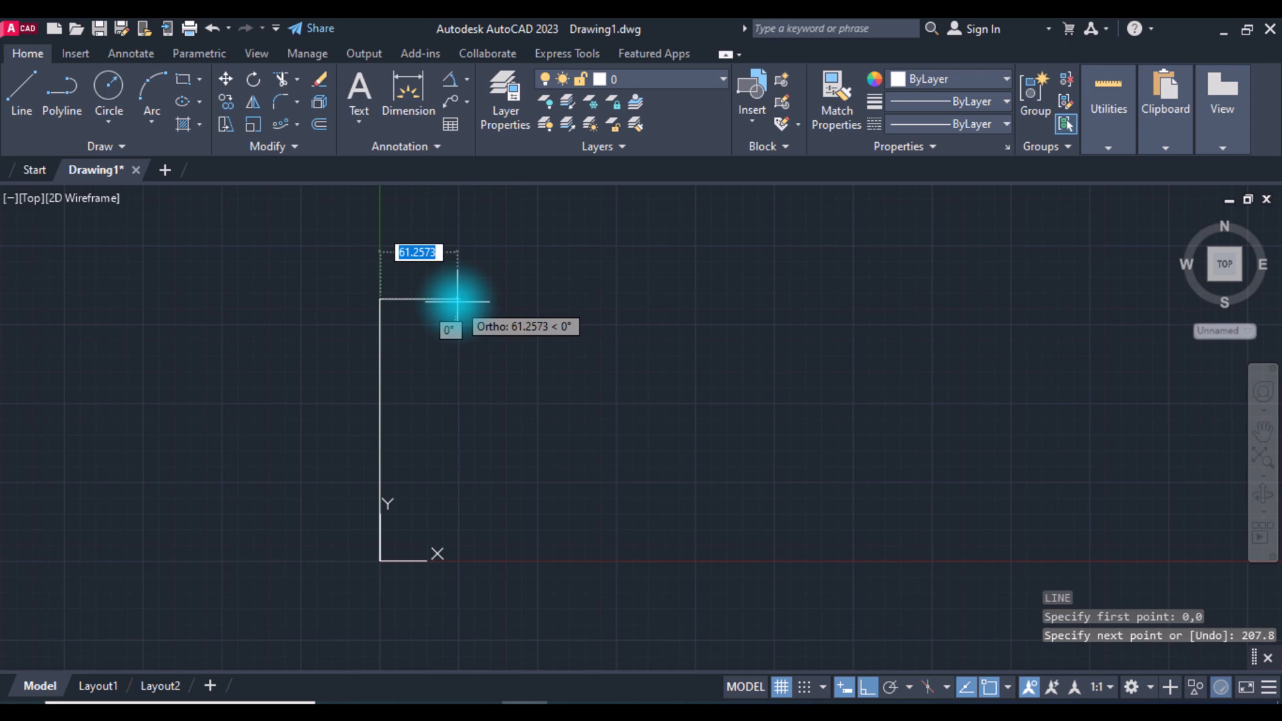
pyautogui.write('35')
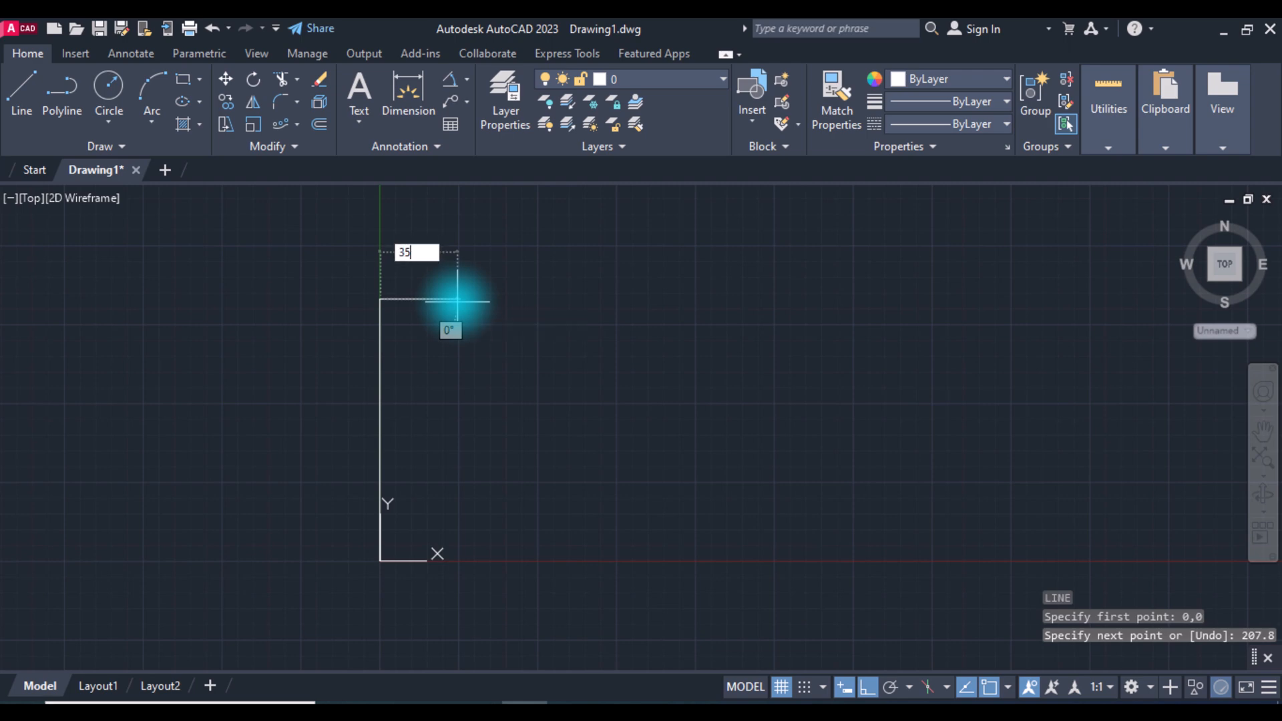
pyautogui.press('Return')
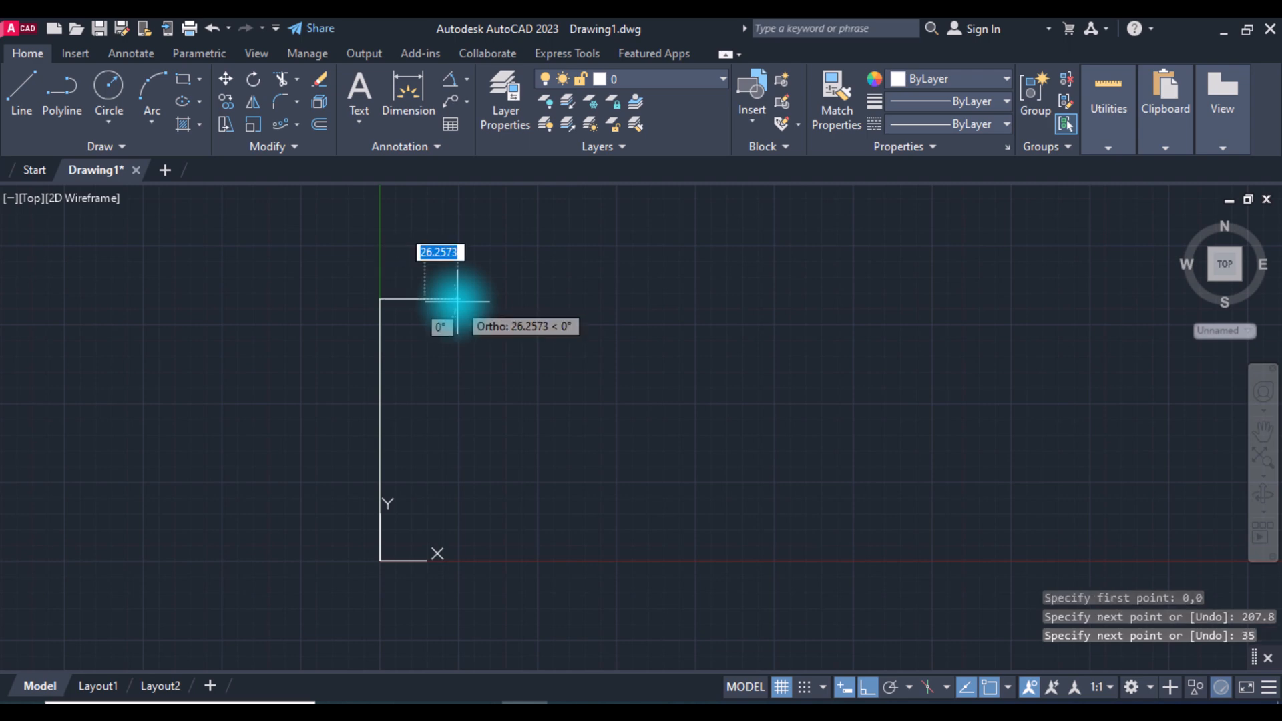
pyautogui.press('Return')
# Draw a circle of radius 3.5 centred on the free end of the 35-unit horizontal line.
pyautogui.write('c')
pyautogui.press('Return')
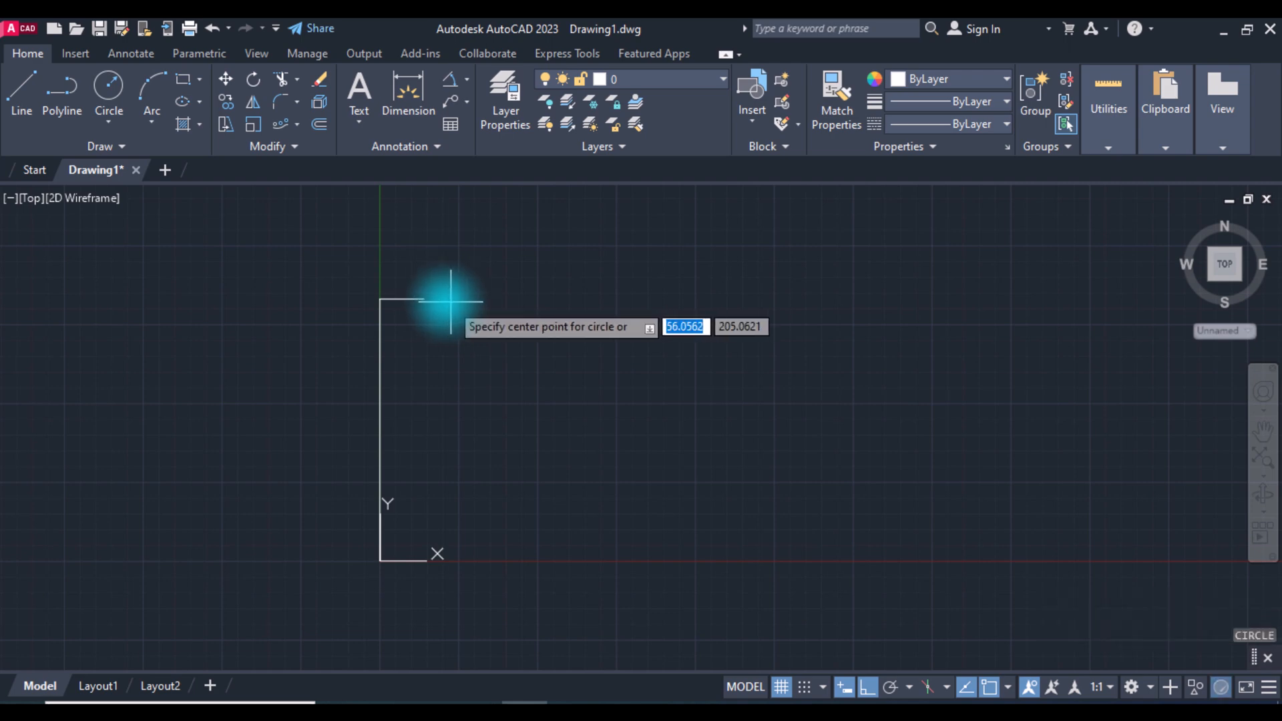
pyautogui.click(425, 298)
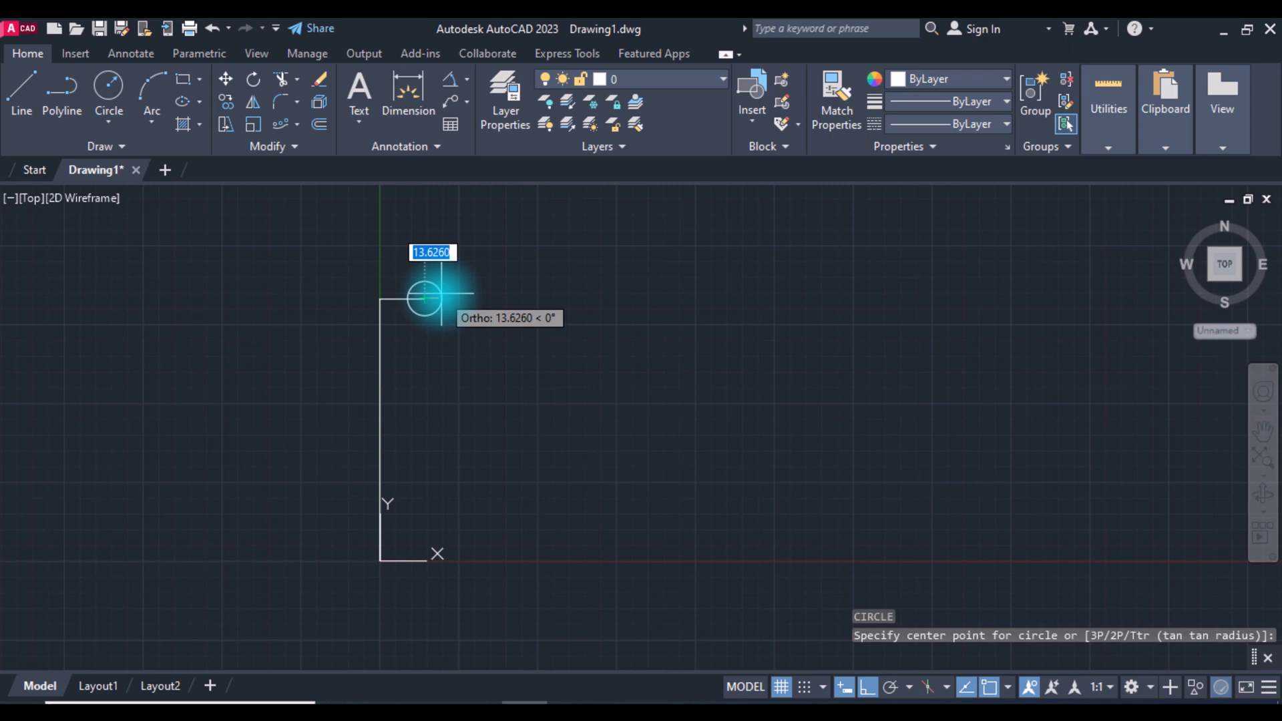
pyautogui.write('3.5')
pyautogui.press('Return')
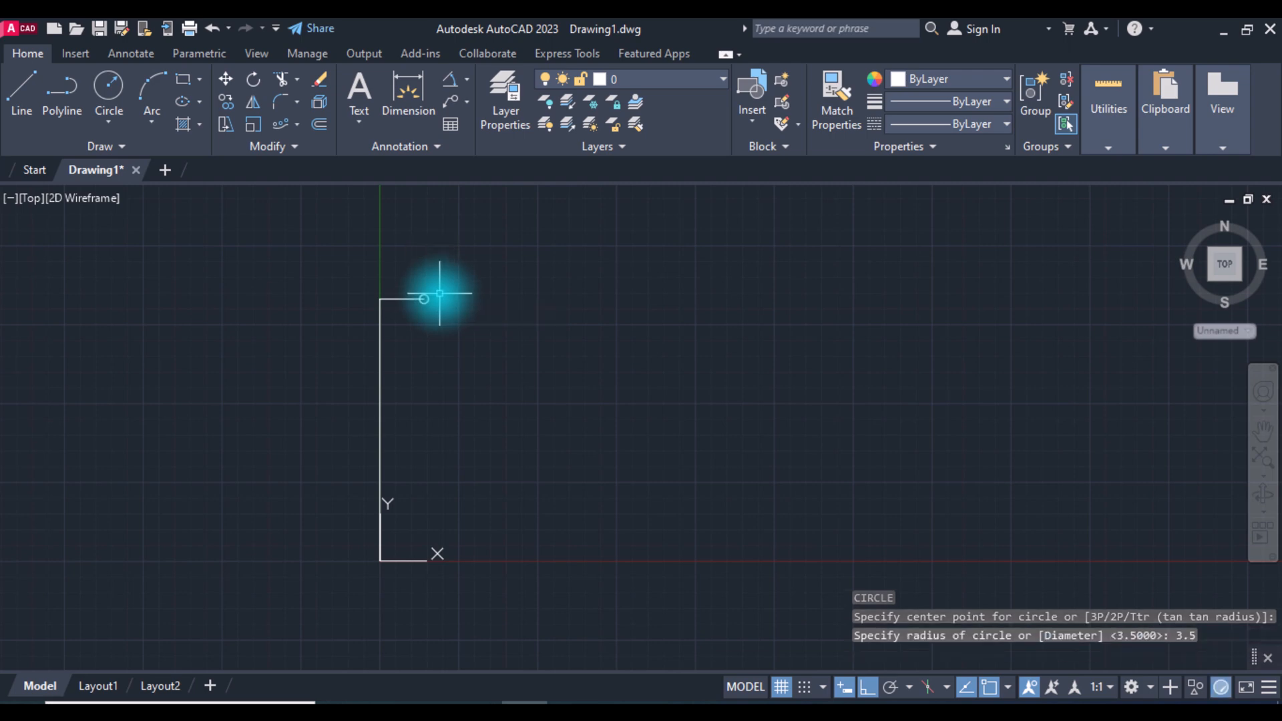
# Start a new line at the top of the small circle and run it 34 units straight up.
pyautogui.write('L')
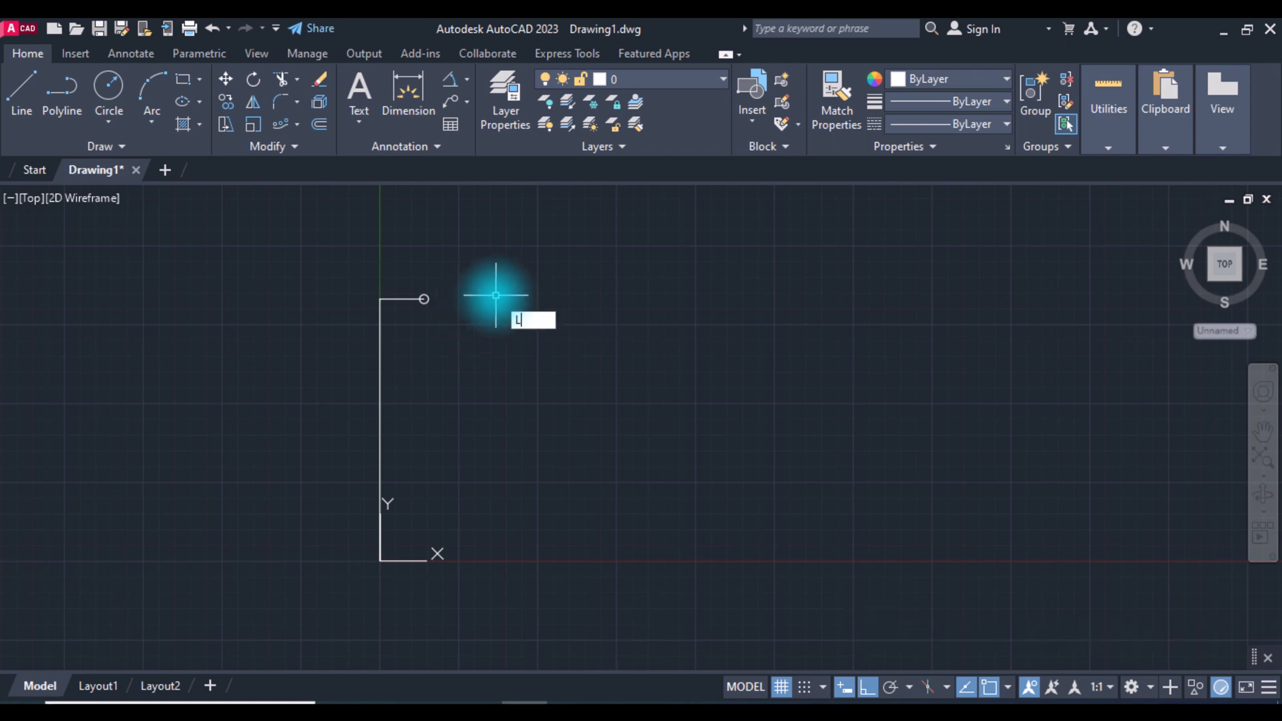
pyautogui.press('Return')
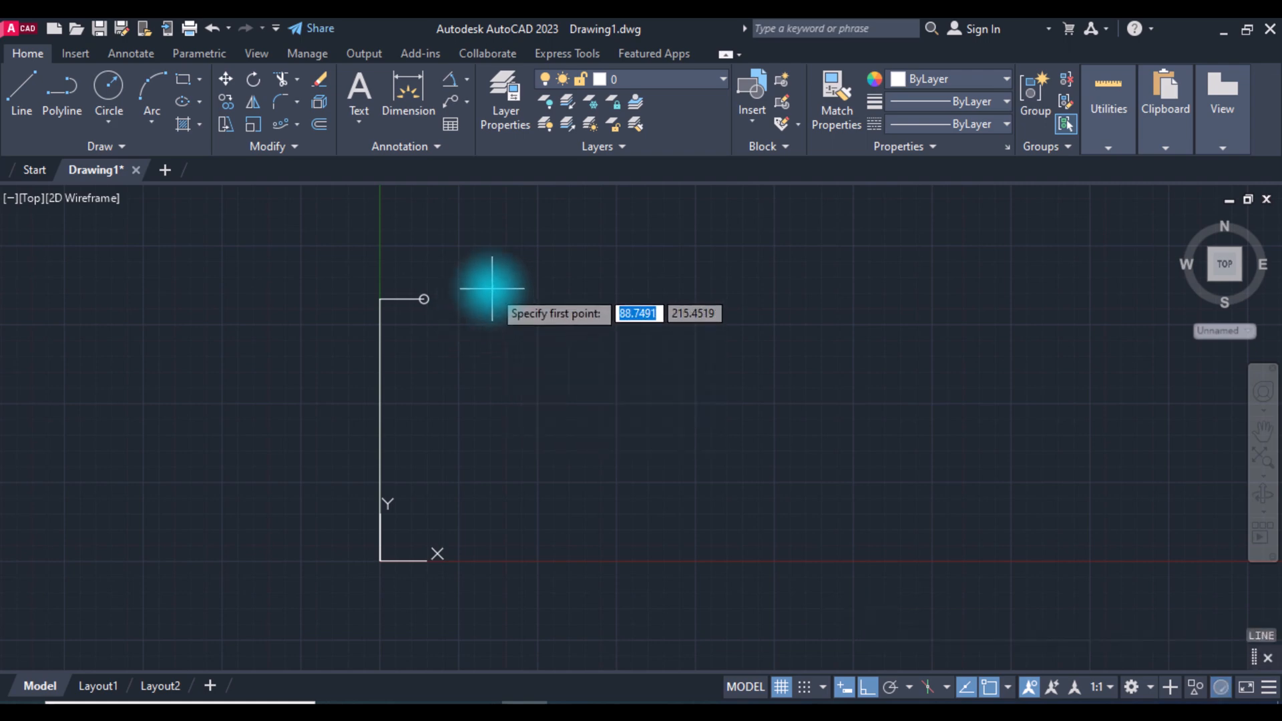
pyautogui.click(424, 298)
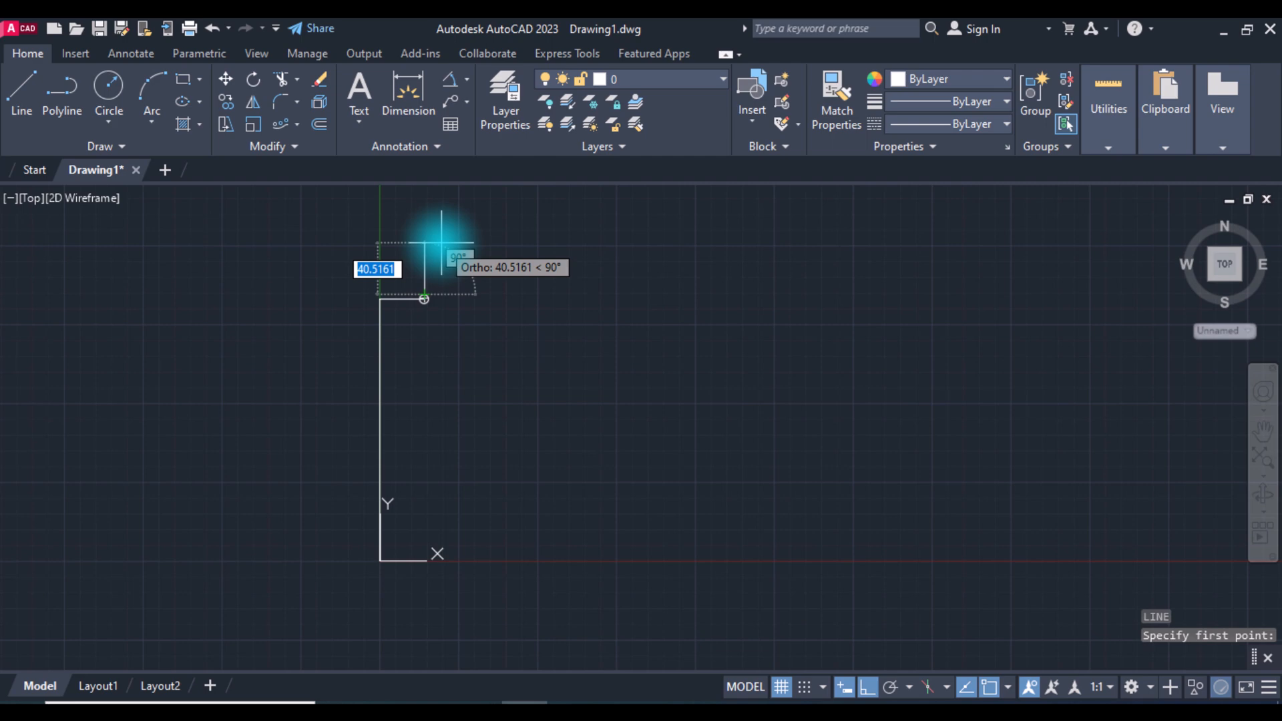
pyautogui.press('BackSpace')
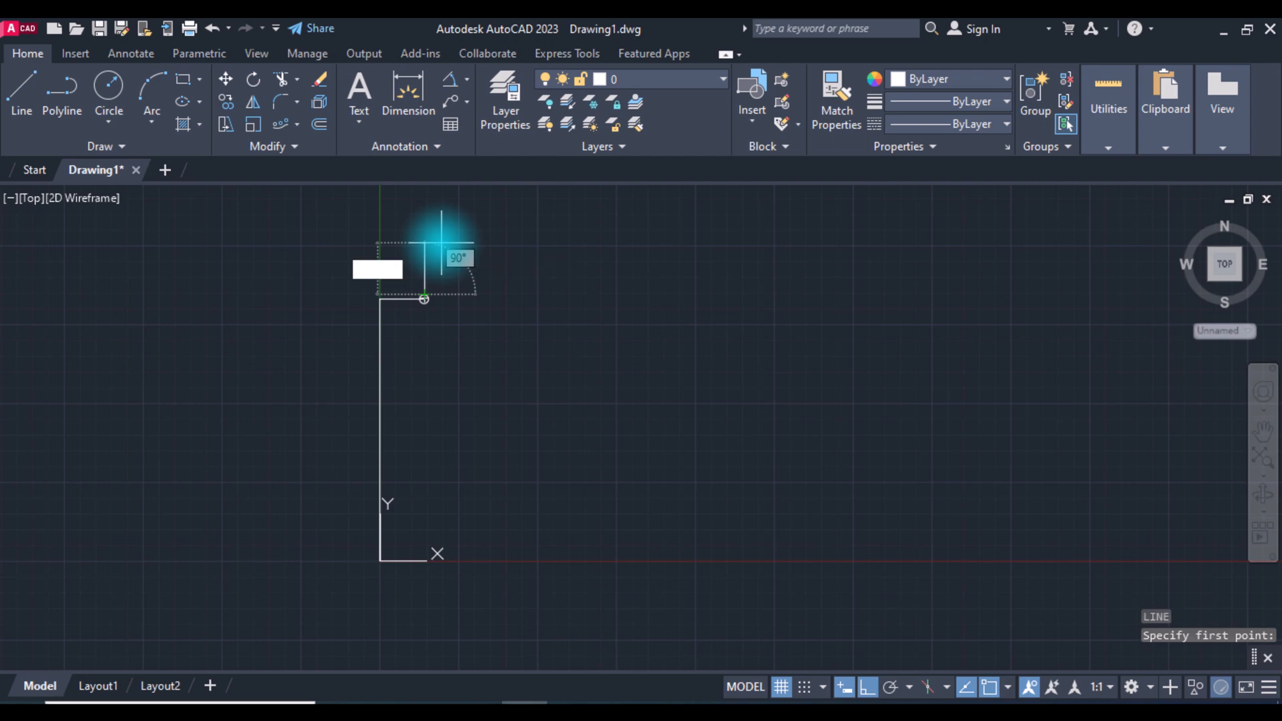
pyautogui.write('34')
pyautogui.press('Return')
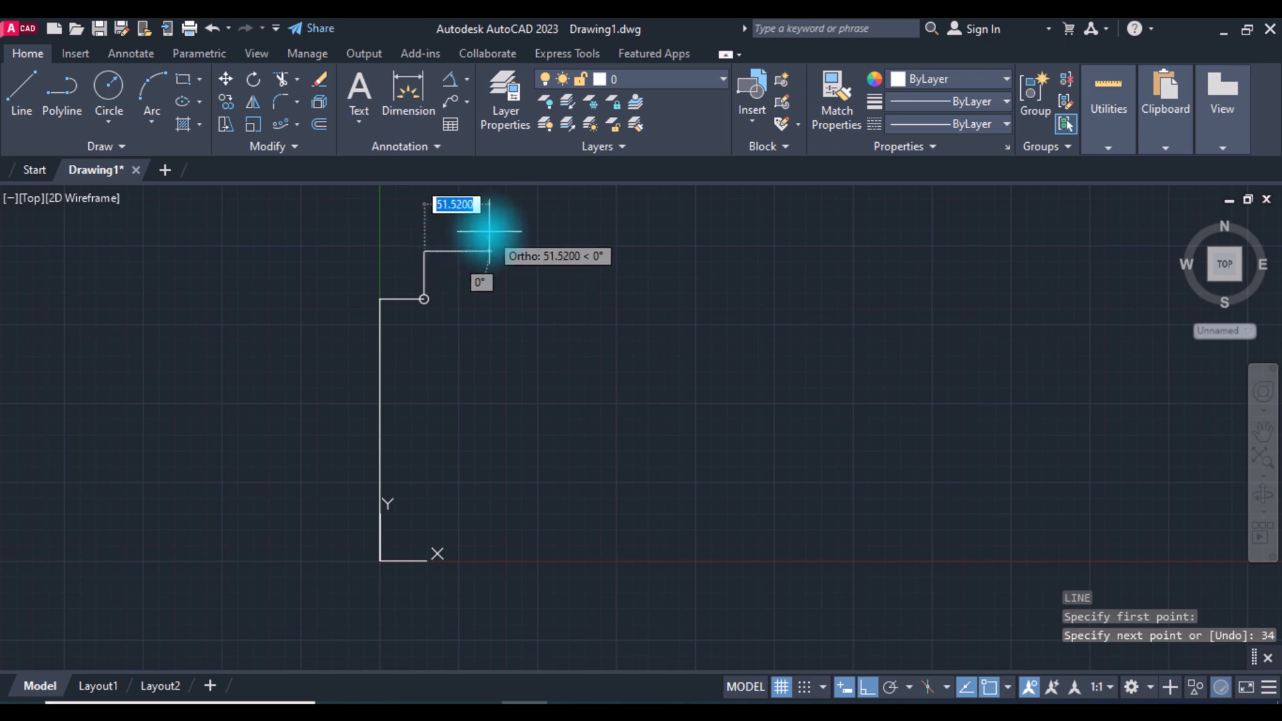
# Continue the line horizontally to the right with consecutive segments of 44.5 and 84.6 units.
pyautogui.write('4')
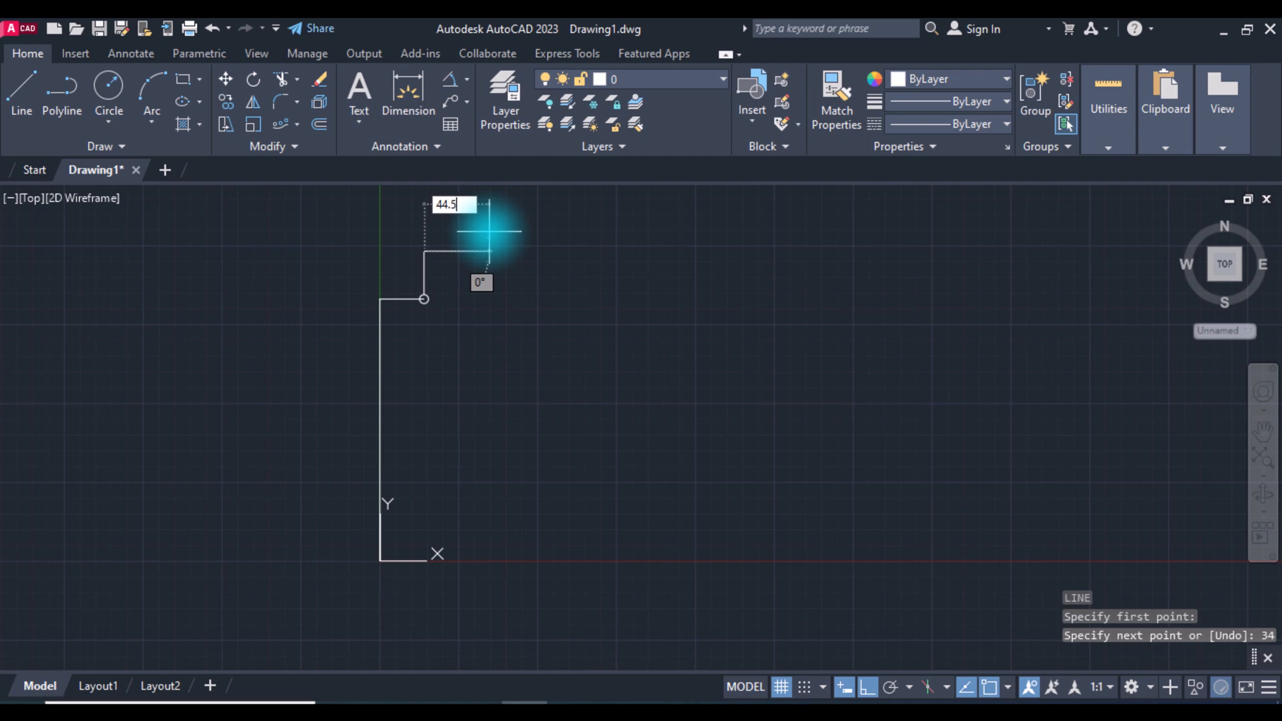
pyautogui.write('4.5')
pyautogui.press('Return')
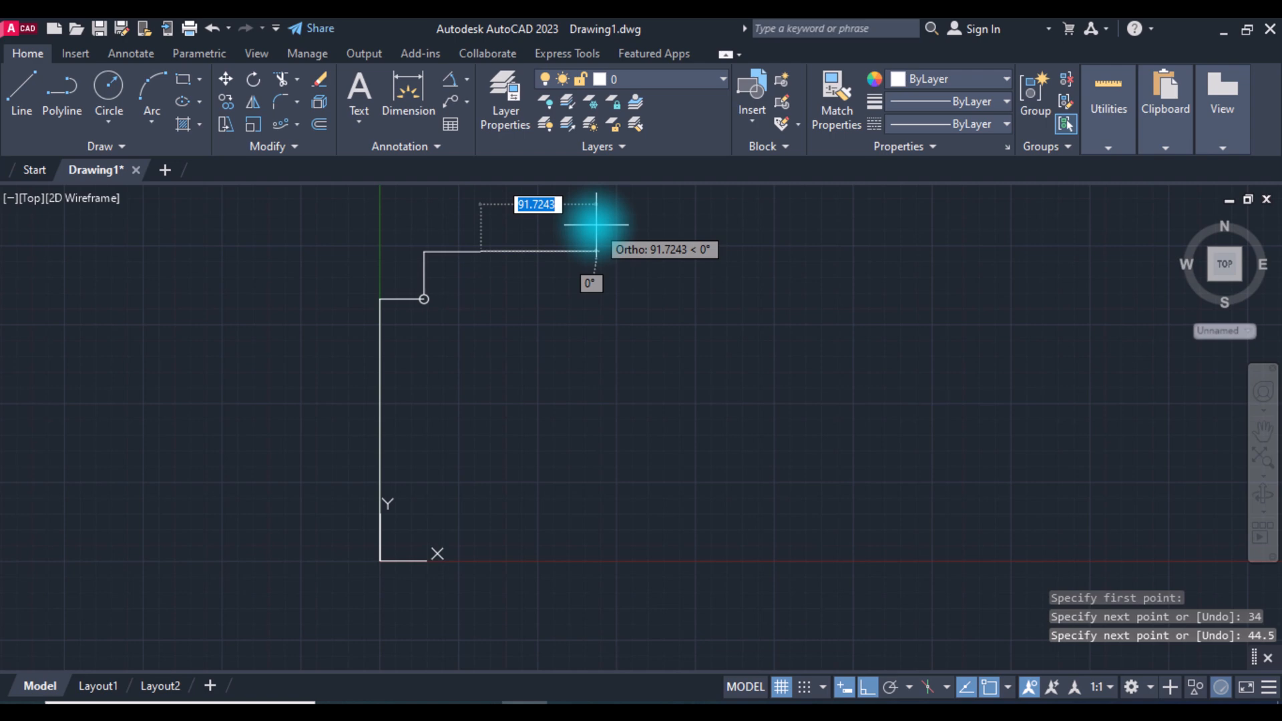
pyautogui.write('8')
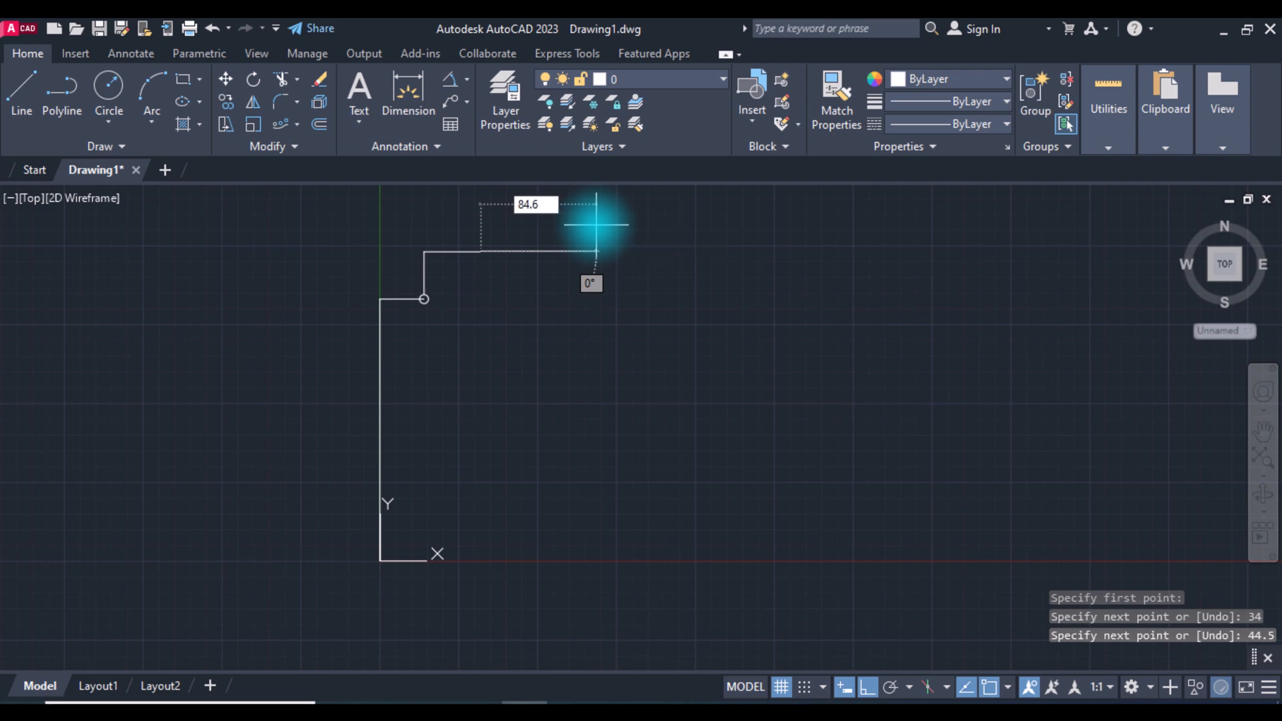
pyautogui.write('4.6')
pyautogui.press('Return')
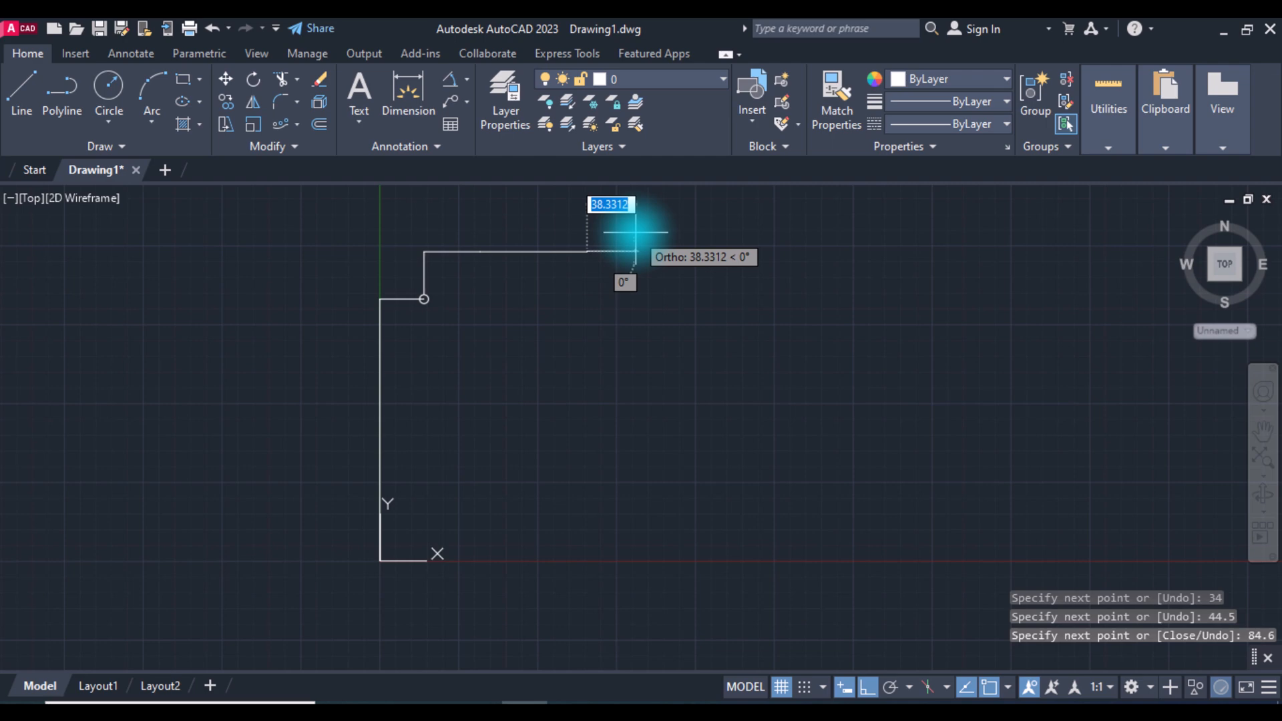
# Extend the top edge another 74 units to the right, turn 34 units straight down, and end the line.
pyautogui.write('74')
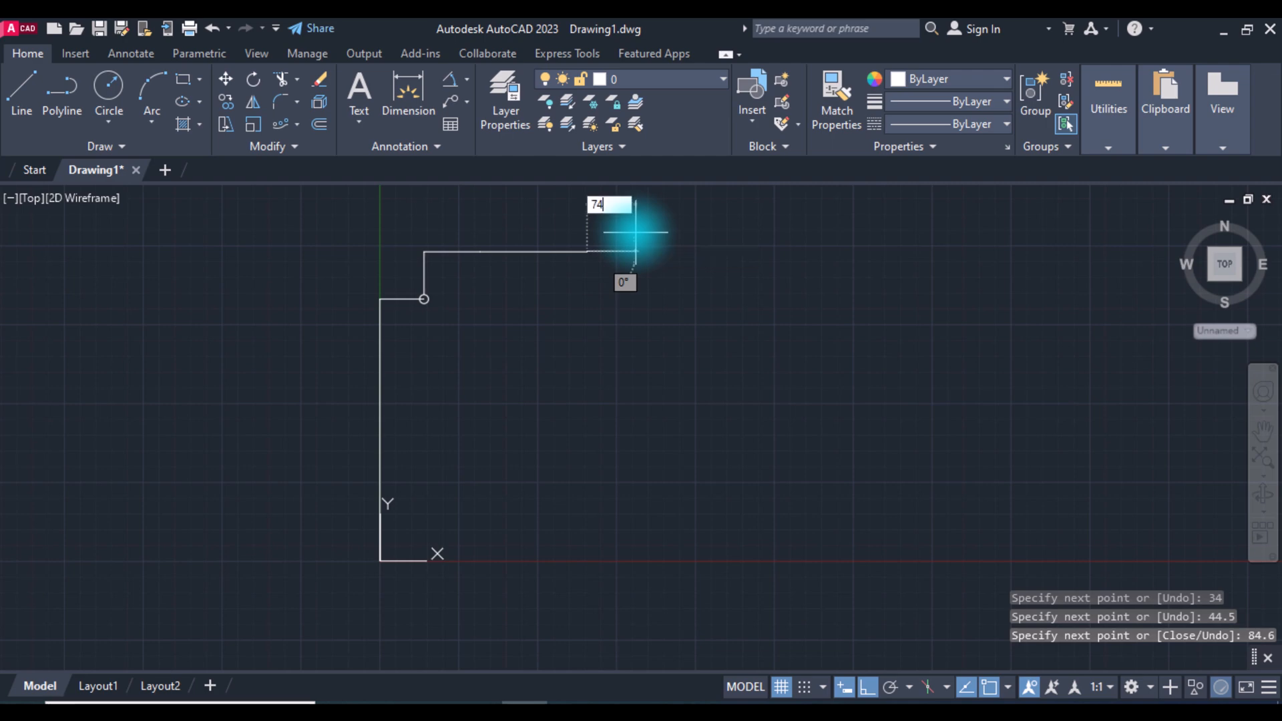
pyautogui.press('Return')
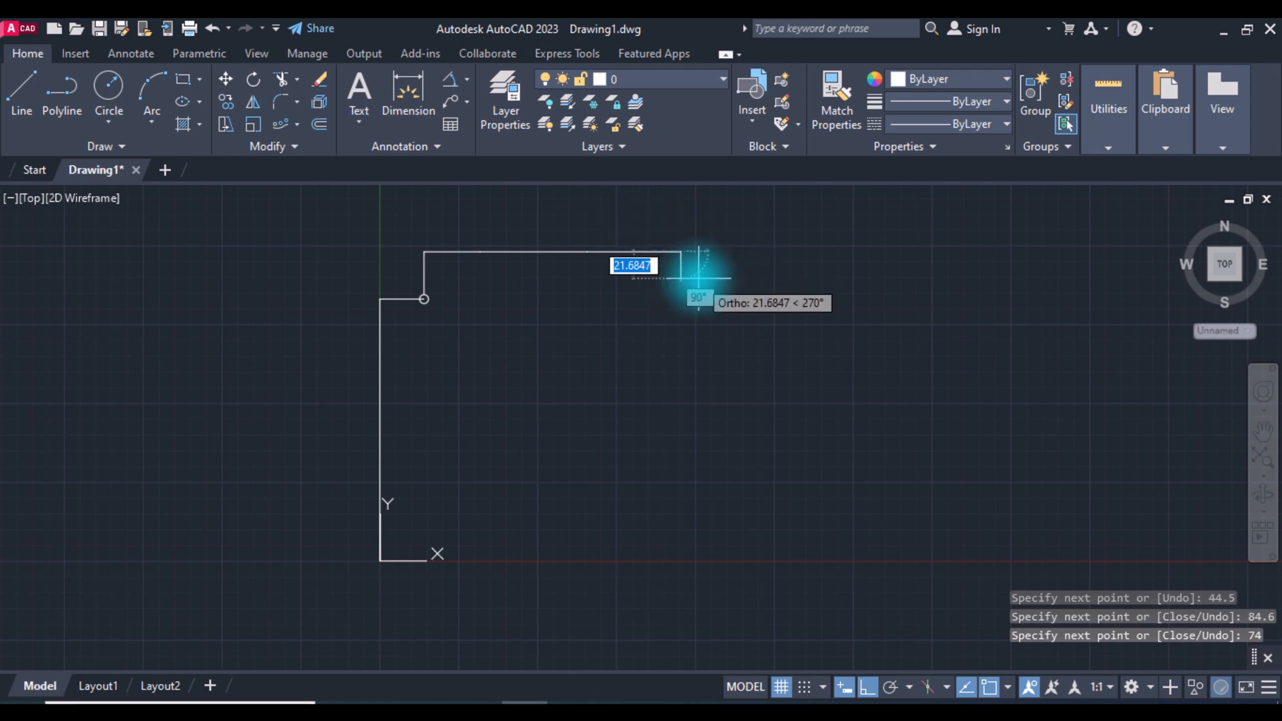
pyautogui.write('34')
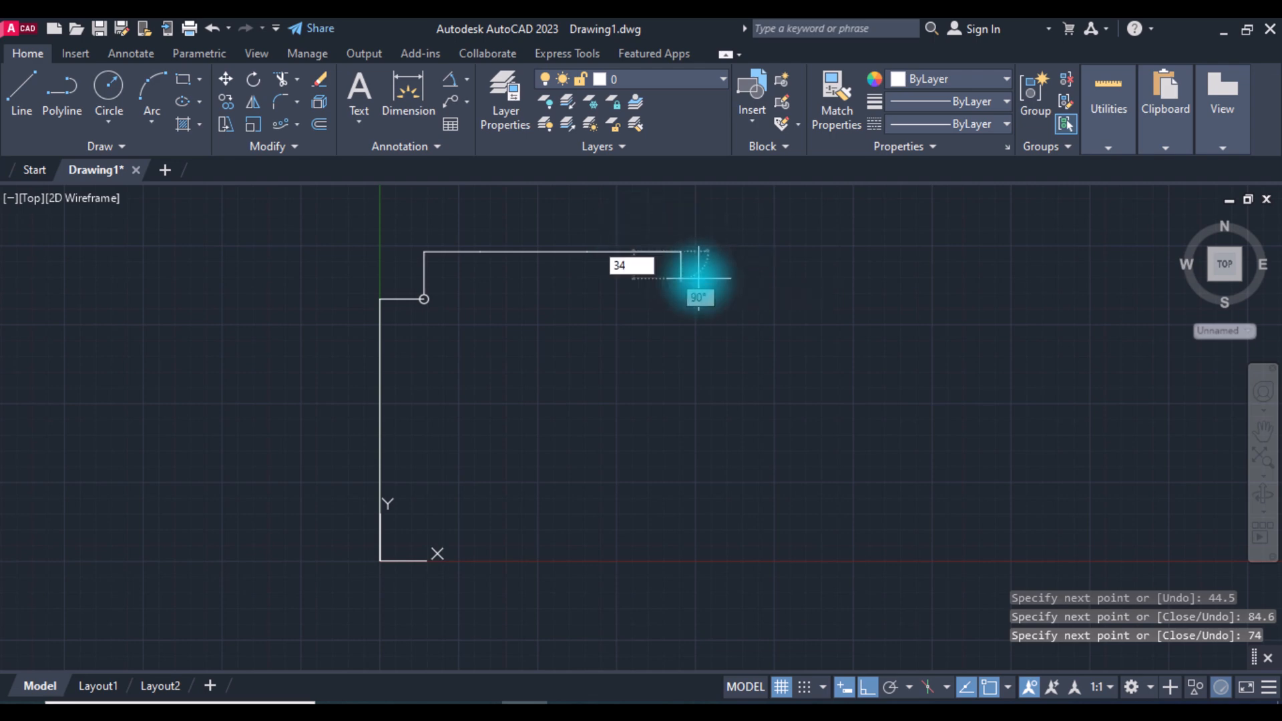
pyautogui.press('Return')
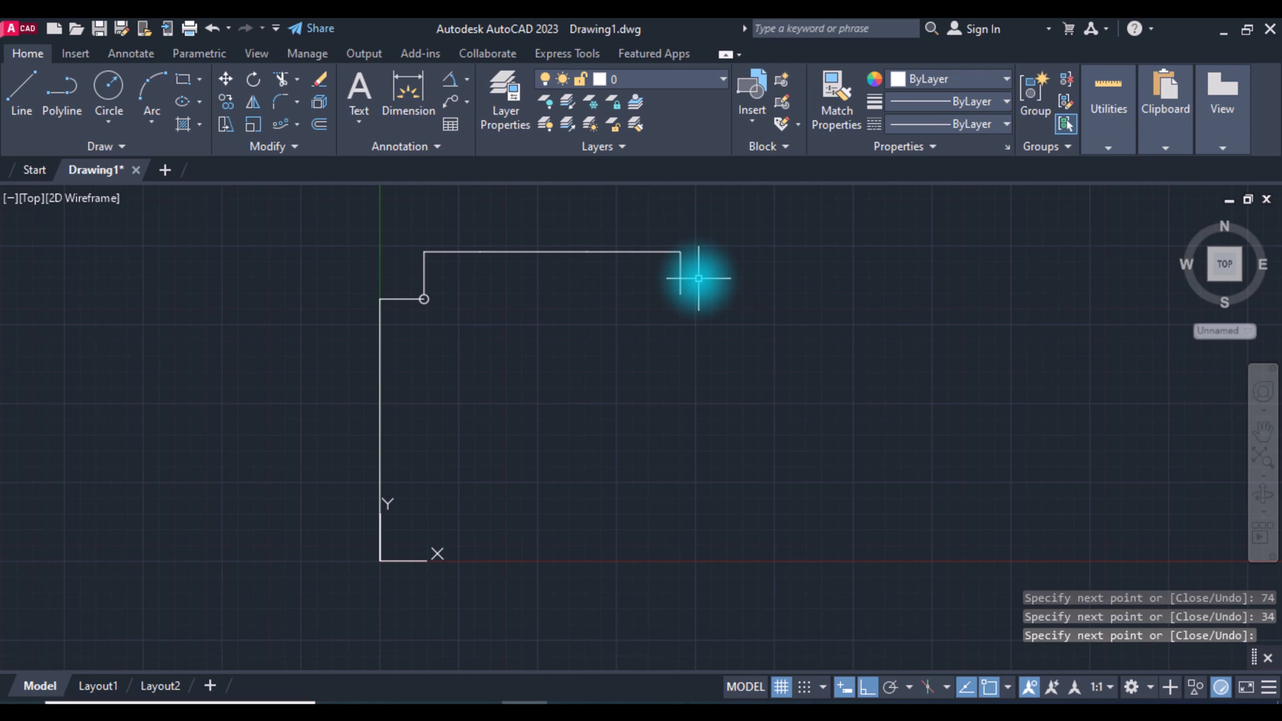
# Draw a circle of radius 3.5 centred 3.5 units directly below the end of the downward line.
pyautogui.write('c')
pyautogui.press('Return')
pyautogui.write('3.5')
pyautogui.press('Return')
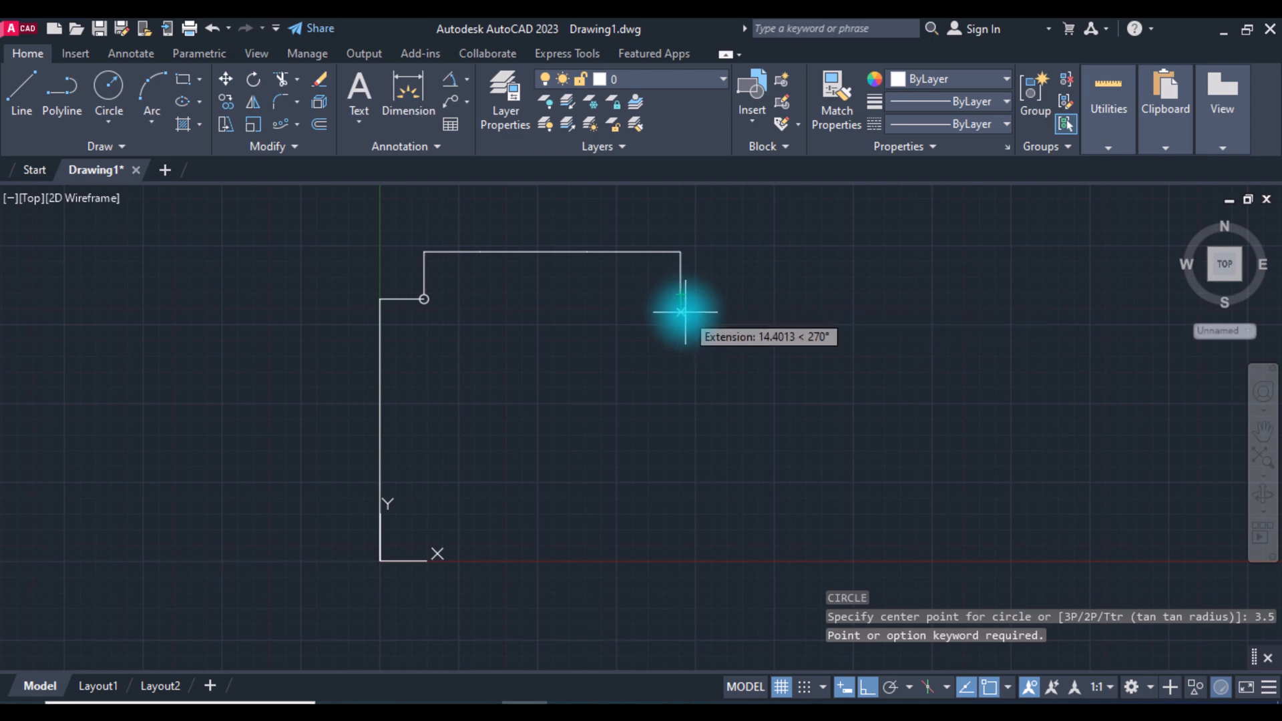
pyautogui.write('3.')
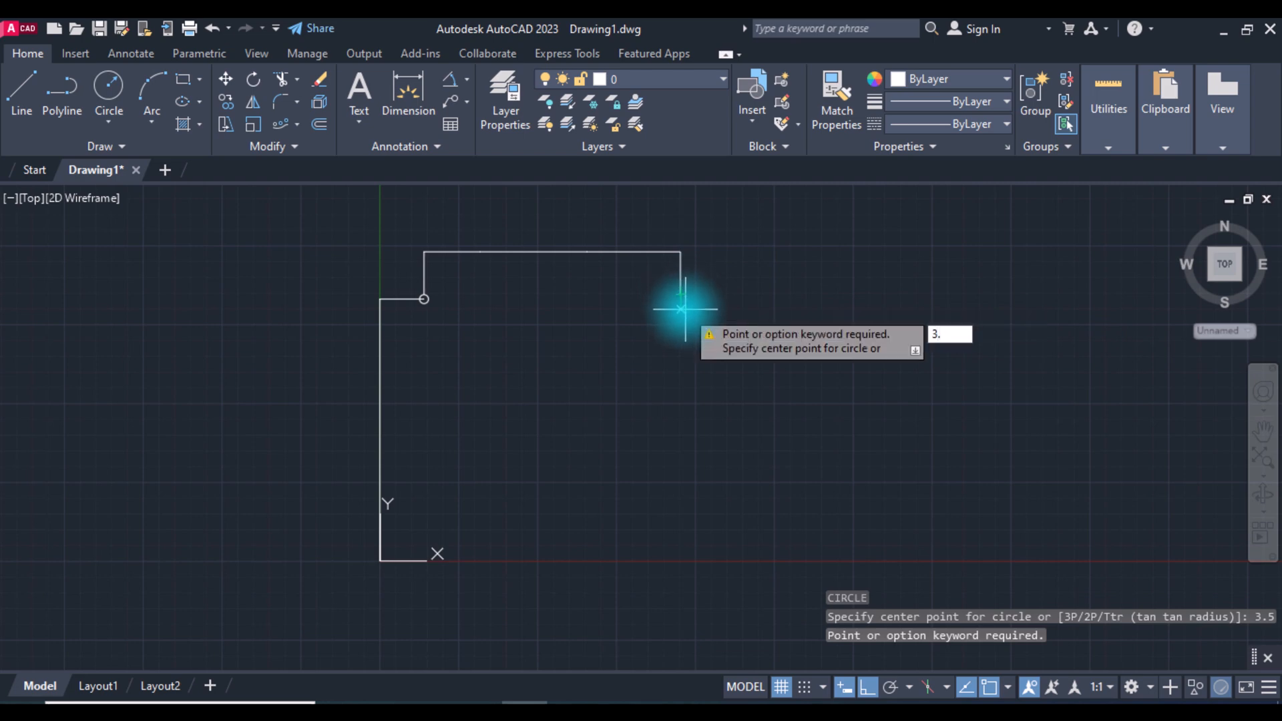
pyautogui.write('5')
pyautogui.press('Return')
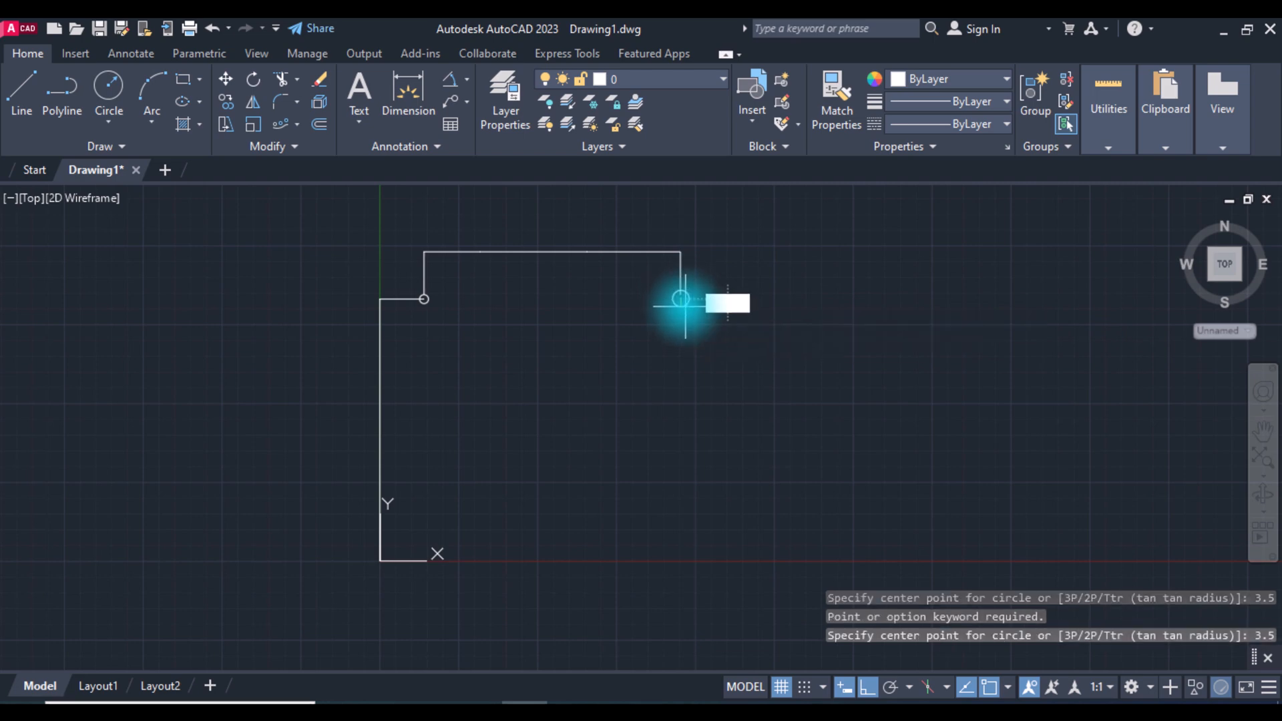
pyautogui.press('Return')
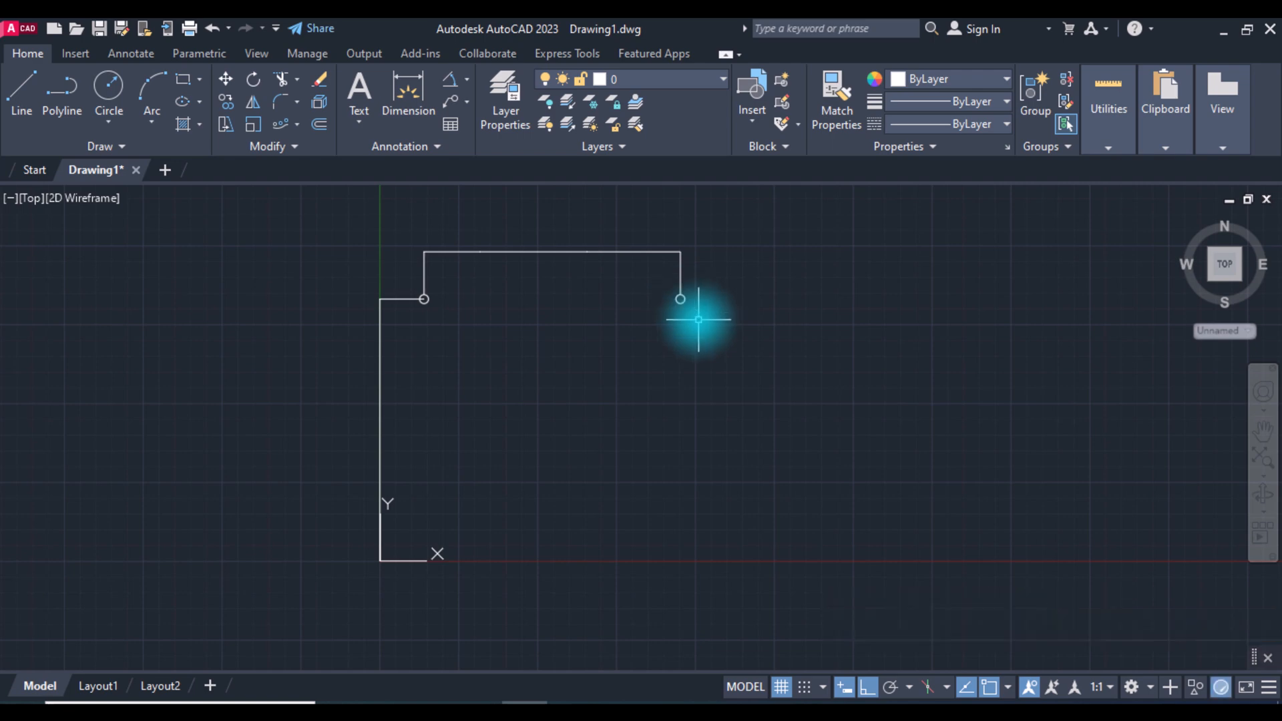
# Start a line at the right side of the second circle and run it 34 units horizontally to the right.
pyautogui.write('L')
pyautogui.press('Return')
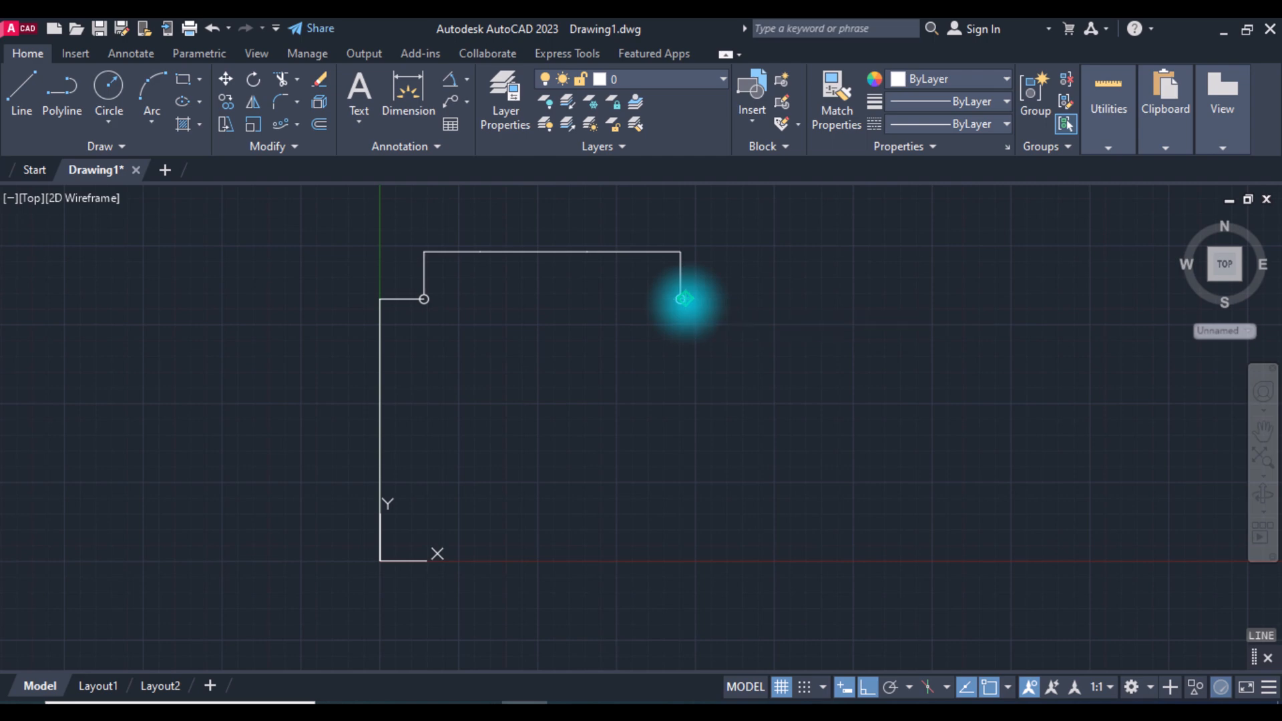
pyautogui.click(683, 298)
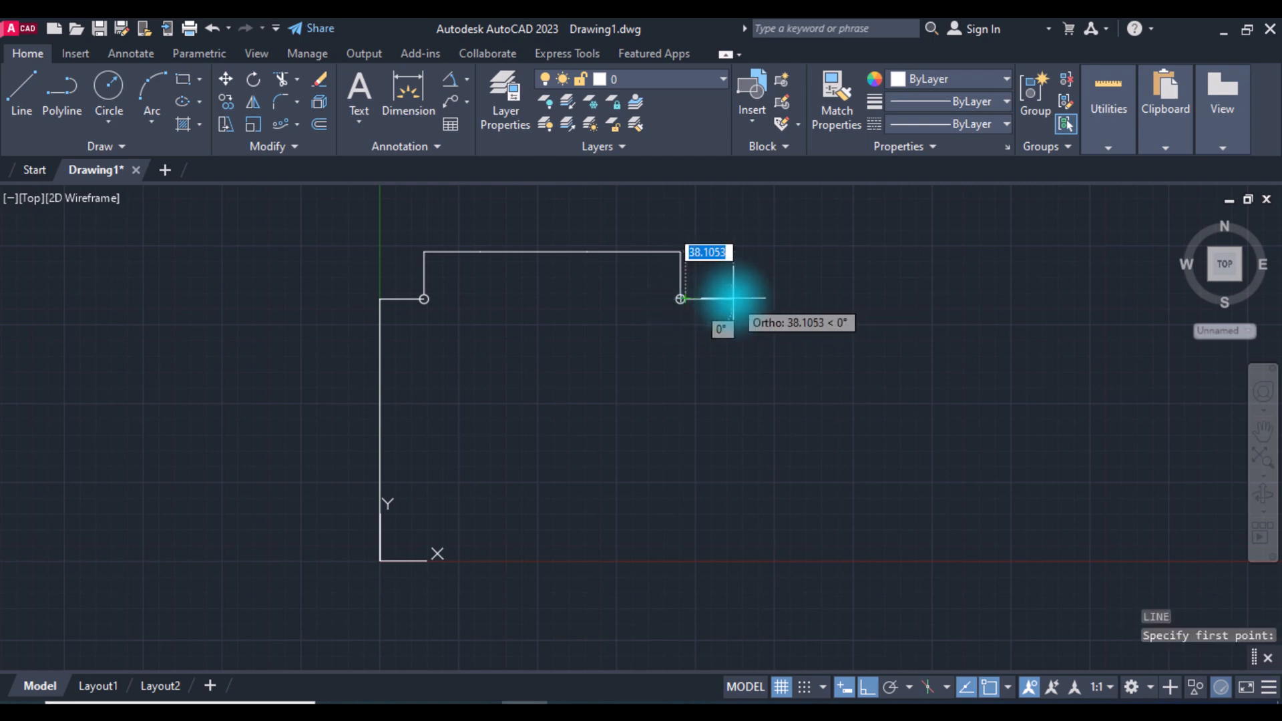
pyautogui.write('34')
pyautogui.press('Return')
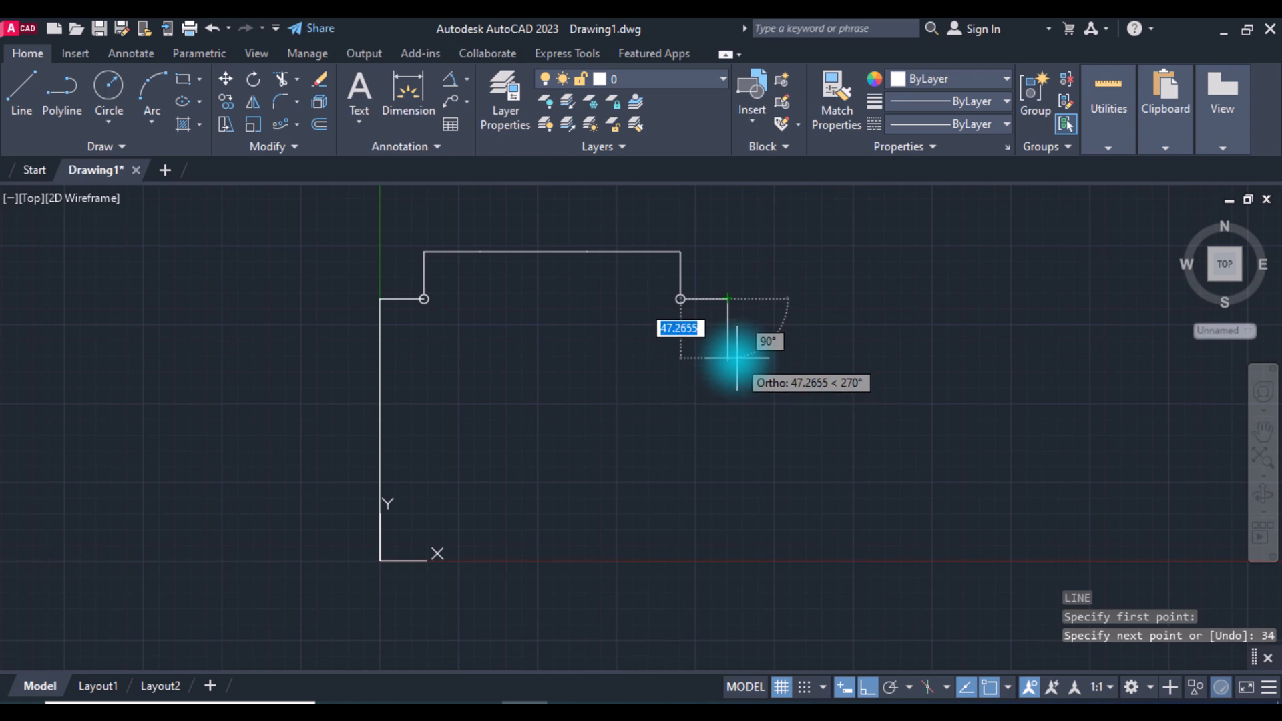
# Continue the line 90.5 units straight down and 34 units back to the left, finishing the line there.
pyautogui.write('90.5')
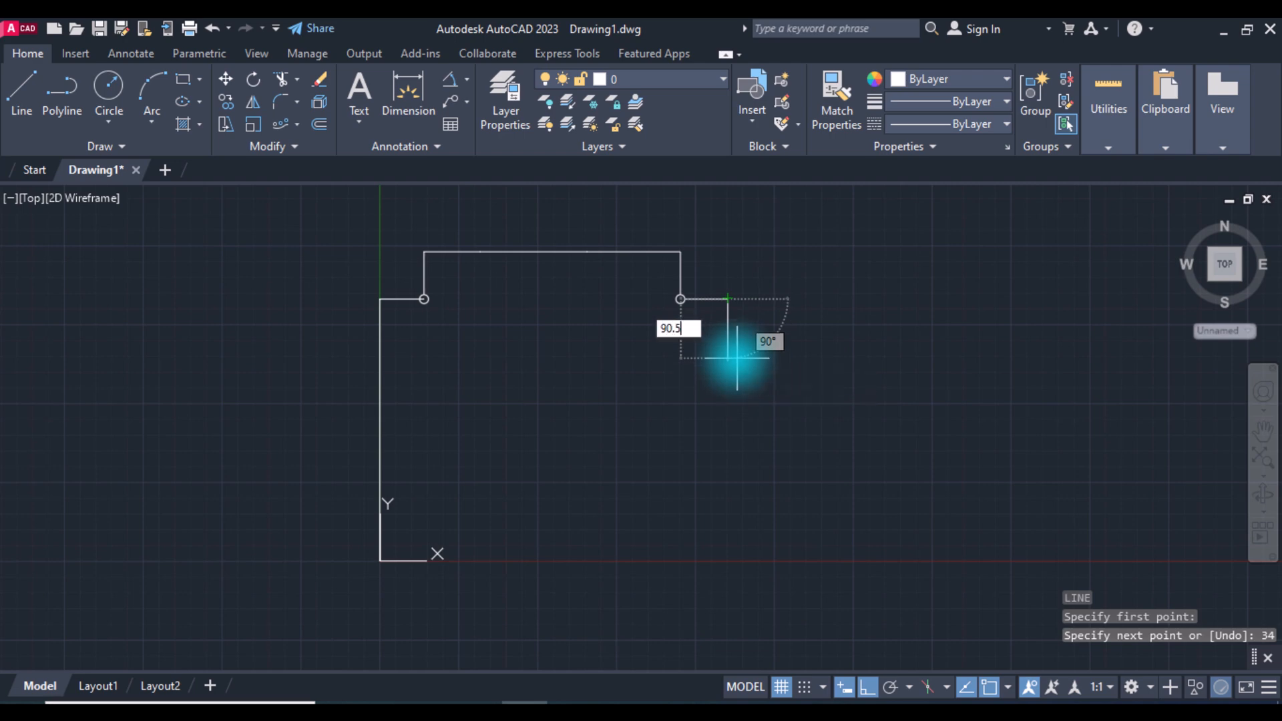
pyautogui.press('Return')
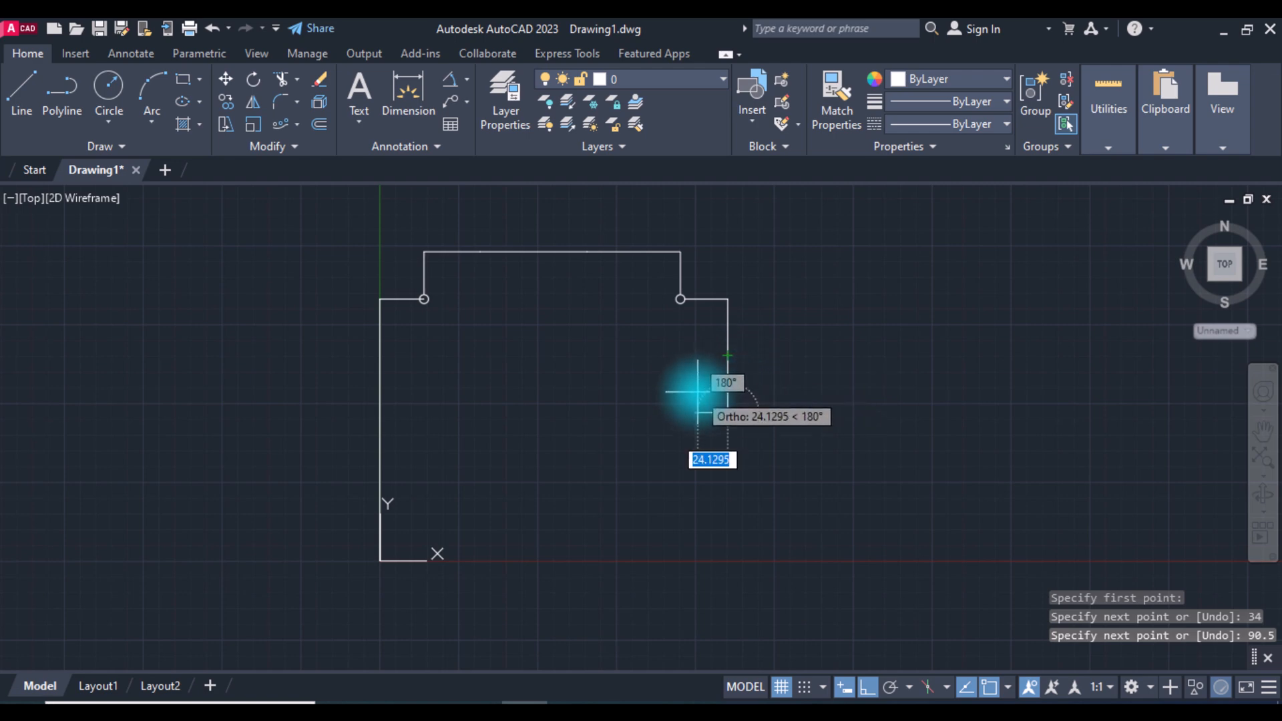
pyautogui.write('34')
pyautogui.press('Return')
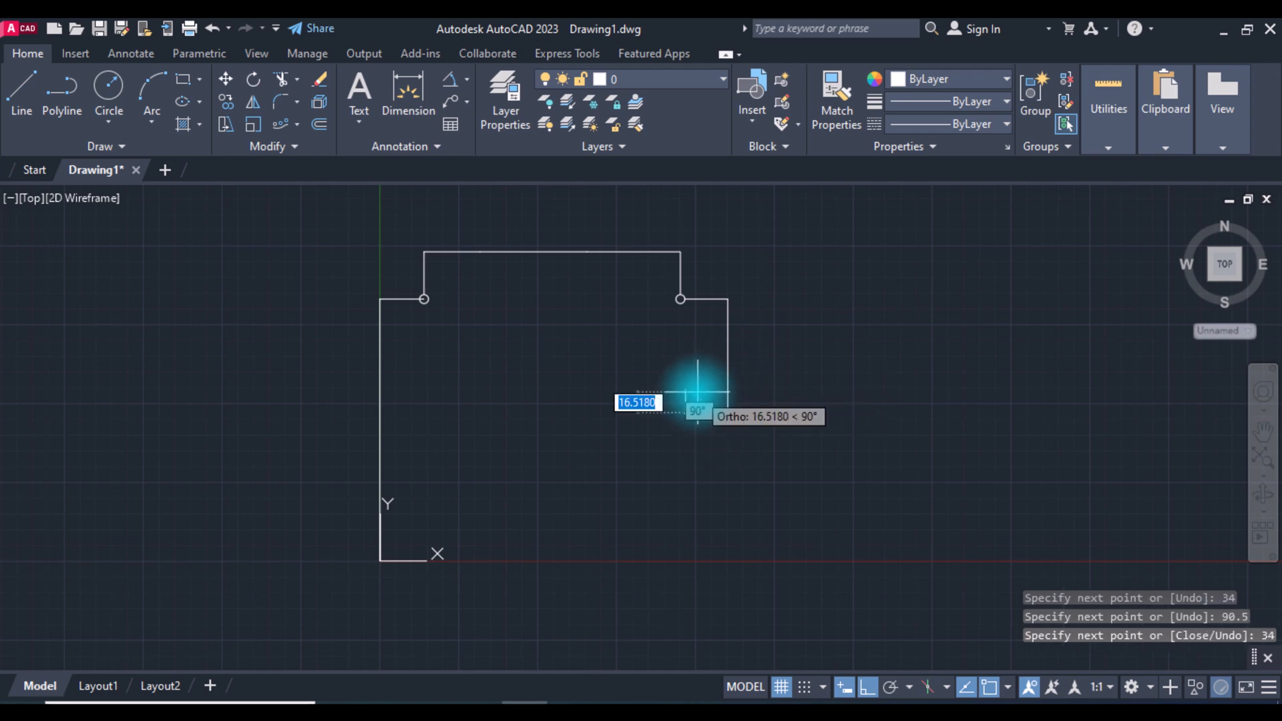
pyautogui.press('Return')
# Draw a circle of radius 3.5 centred 3.5 units to the left of the last horizontal line's end.
pyautogui.write('c')
pyautogui.press('Return')
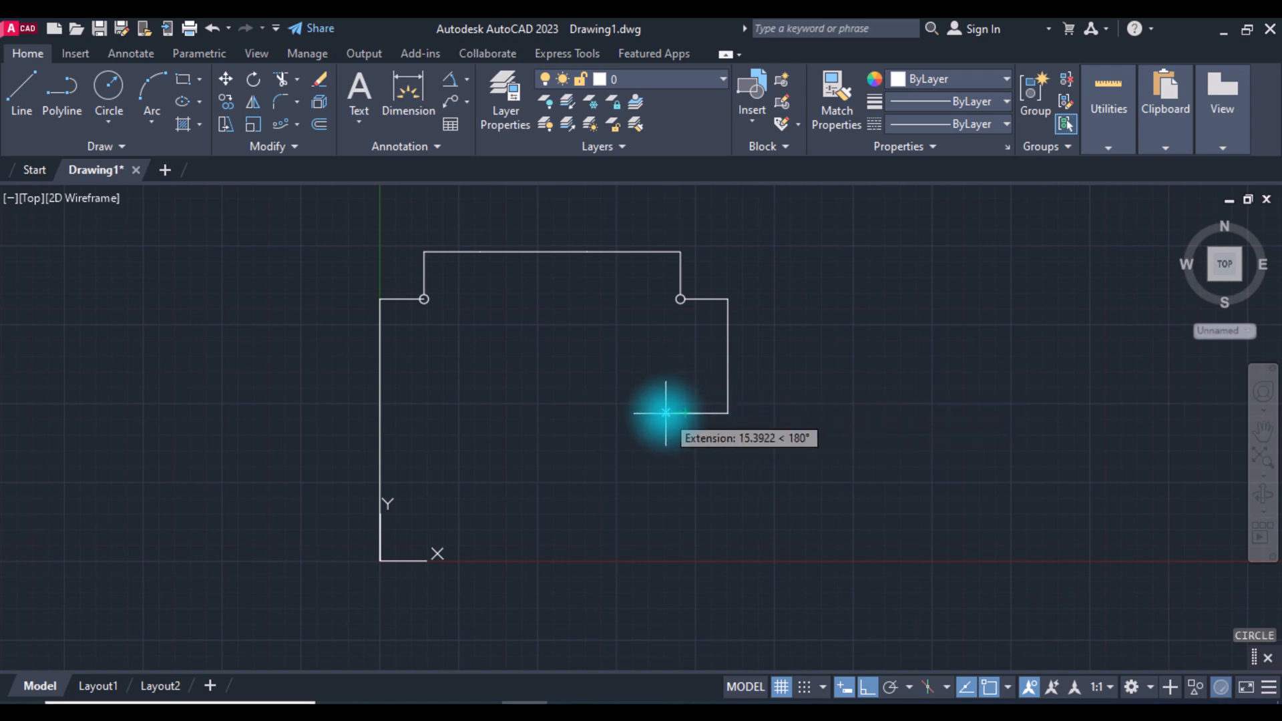
pyautogui.write('3.5')
pyautogui.press('Return')
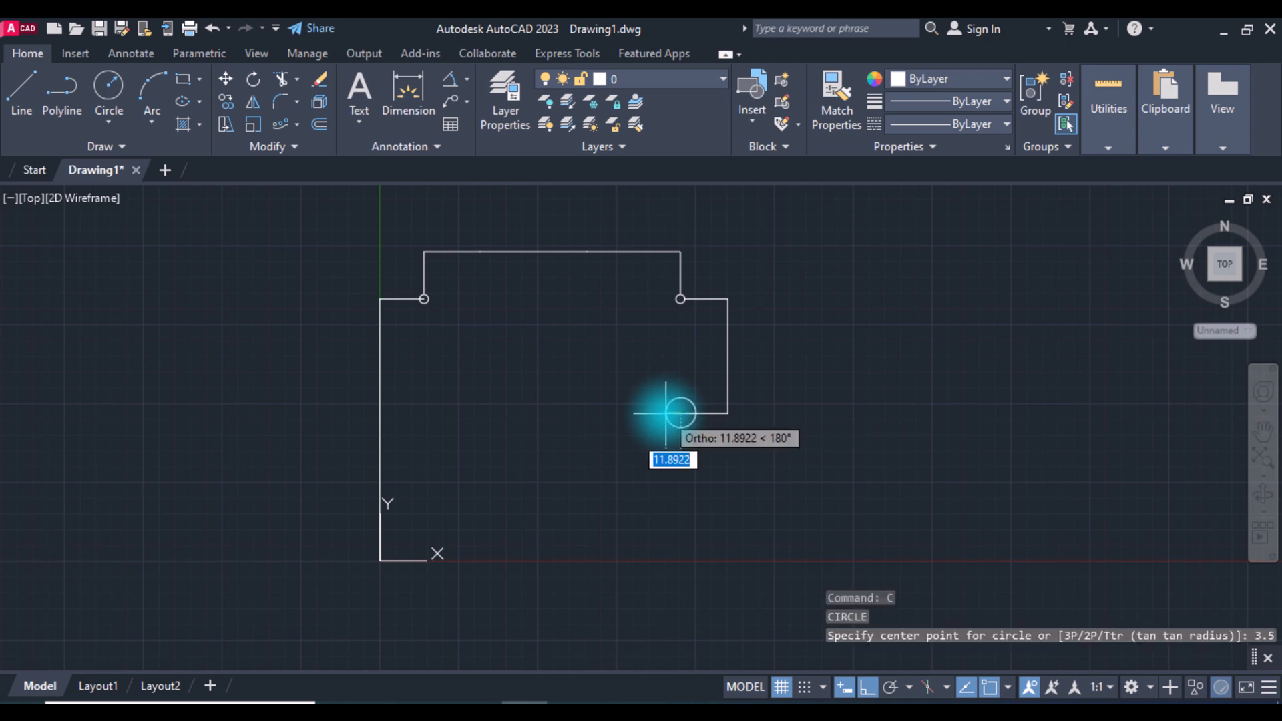
pyautogui.write('3.')
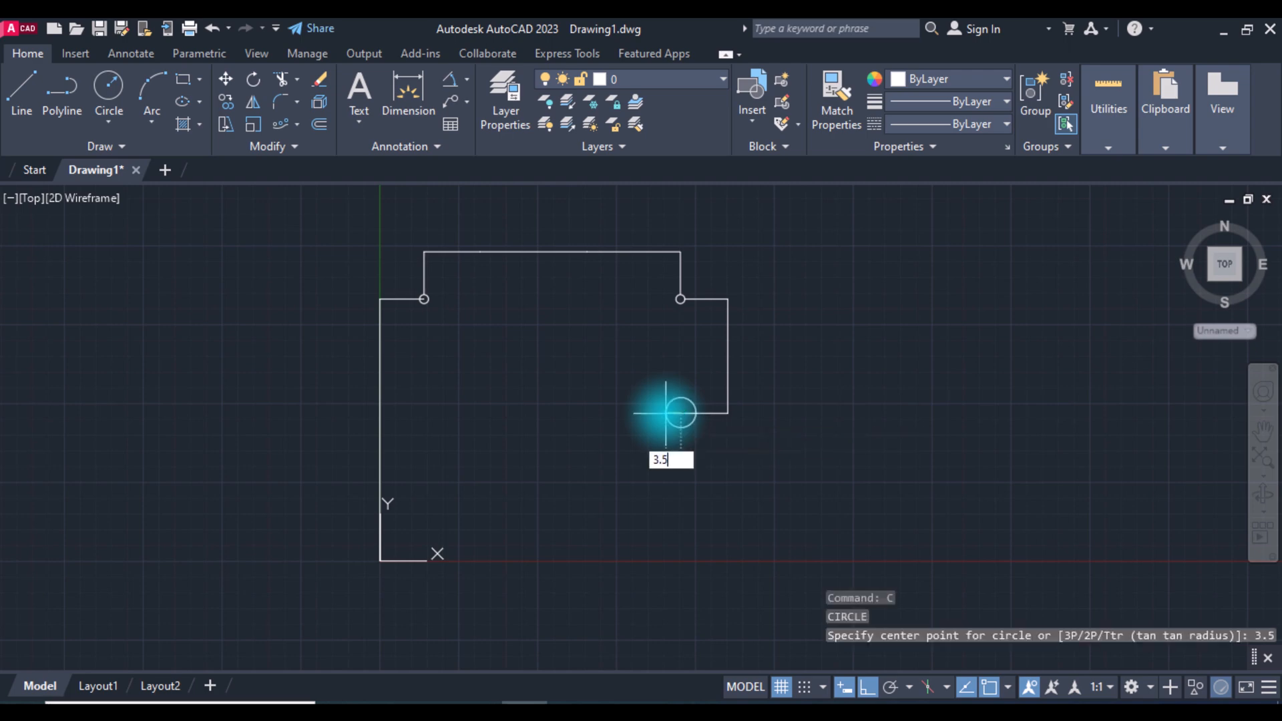
pyautogui.write('5')
pyautogui.press('Return')
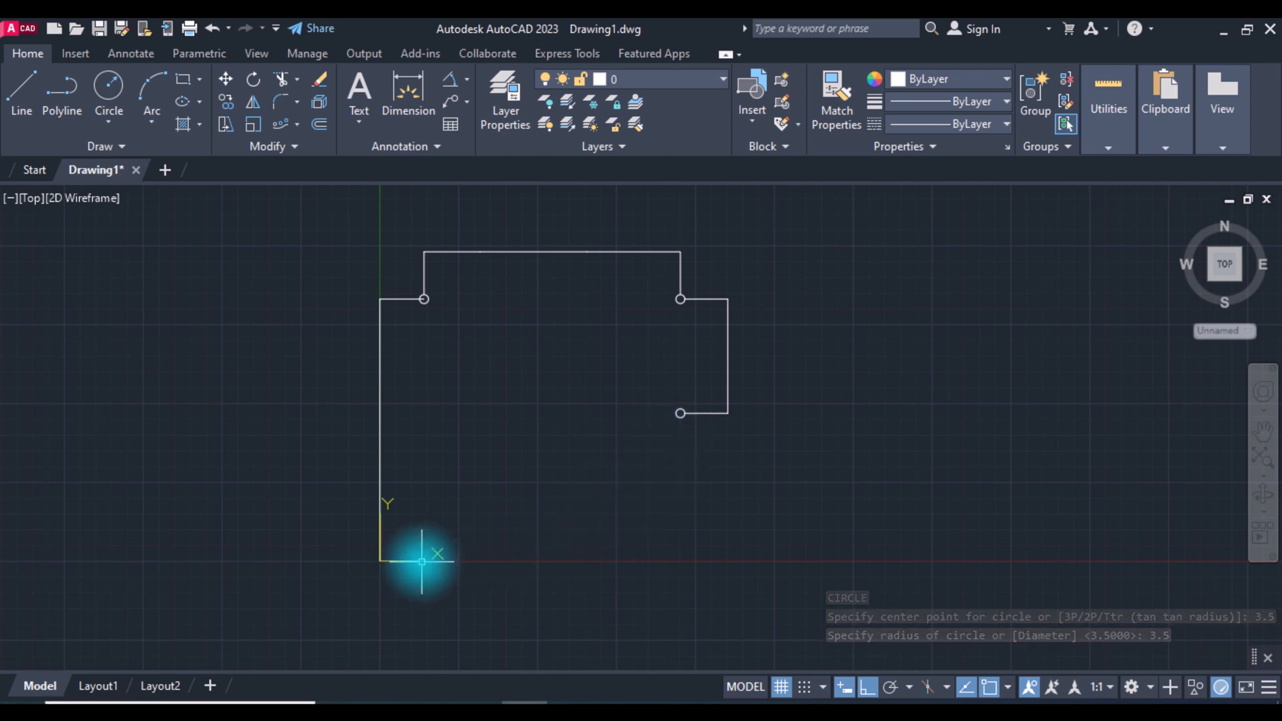
# Move the UCS origin clear of the outline and draw a 35-unit horizontal line rightward from the outline's lower-left corner.
pyautogui.click(378, 560)
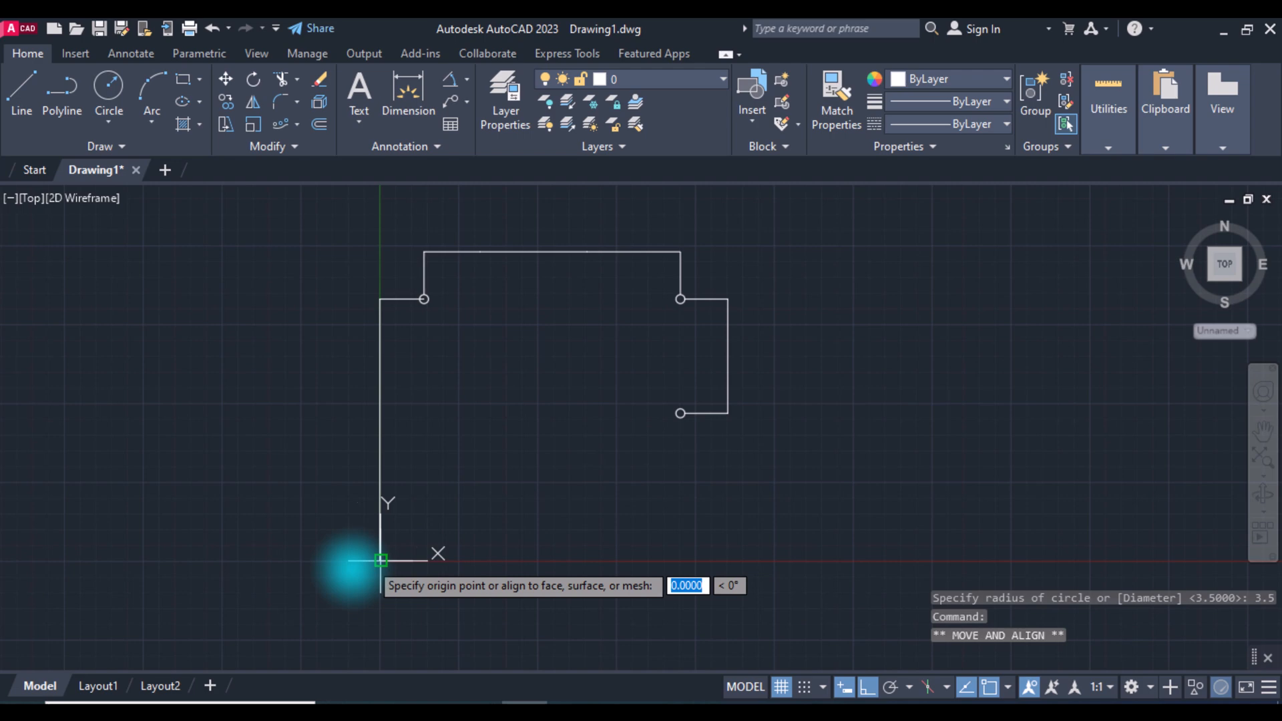
pyautogui.click(14, 653)
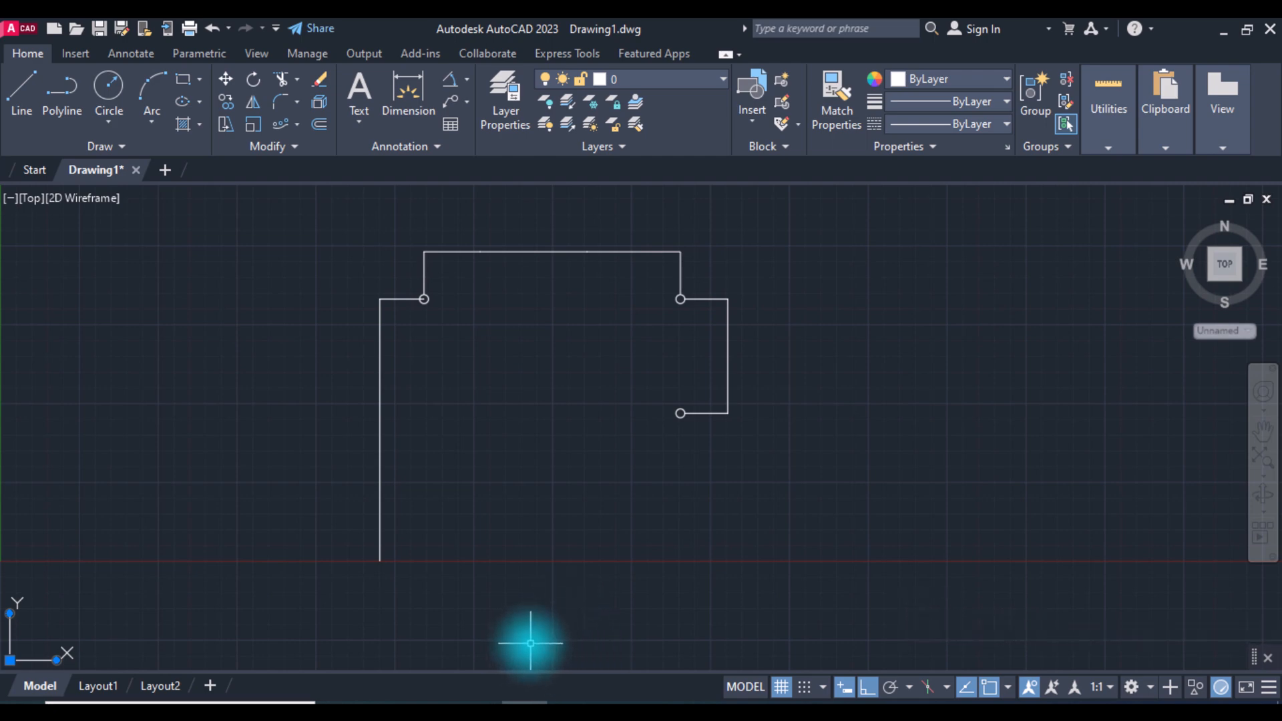
pyautogui.write('l')
pyautogui.press('Return')
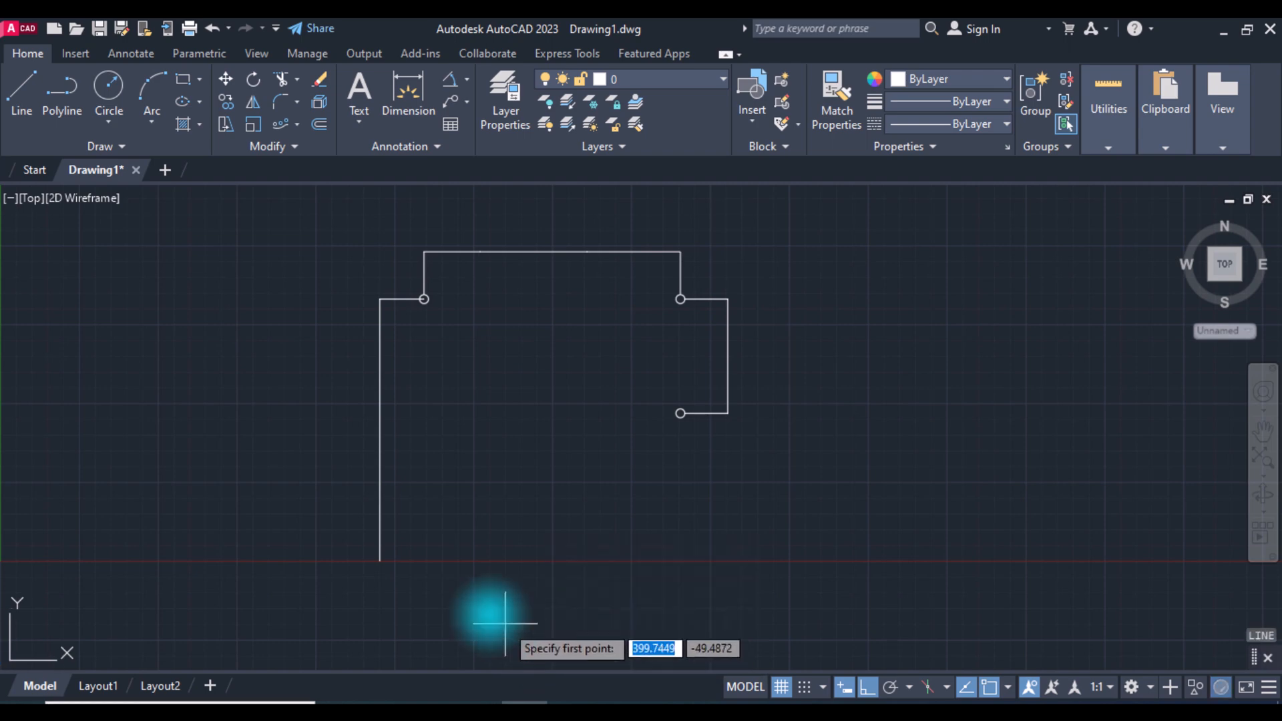
pyautogui.click(380, 560)
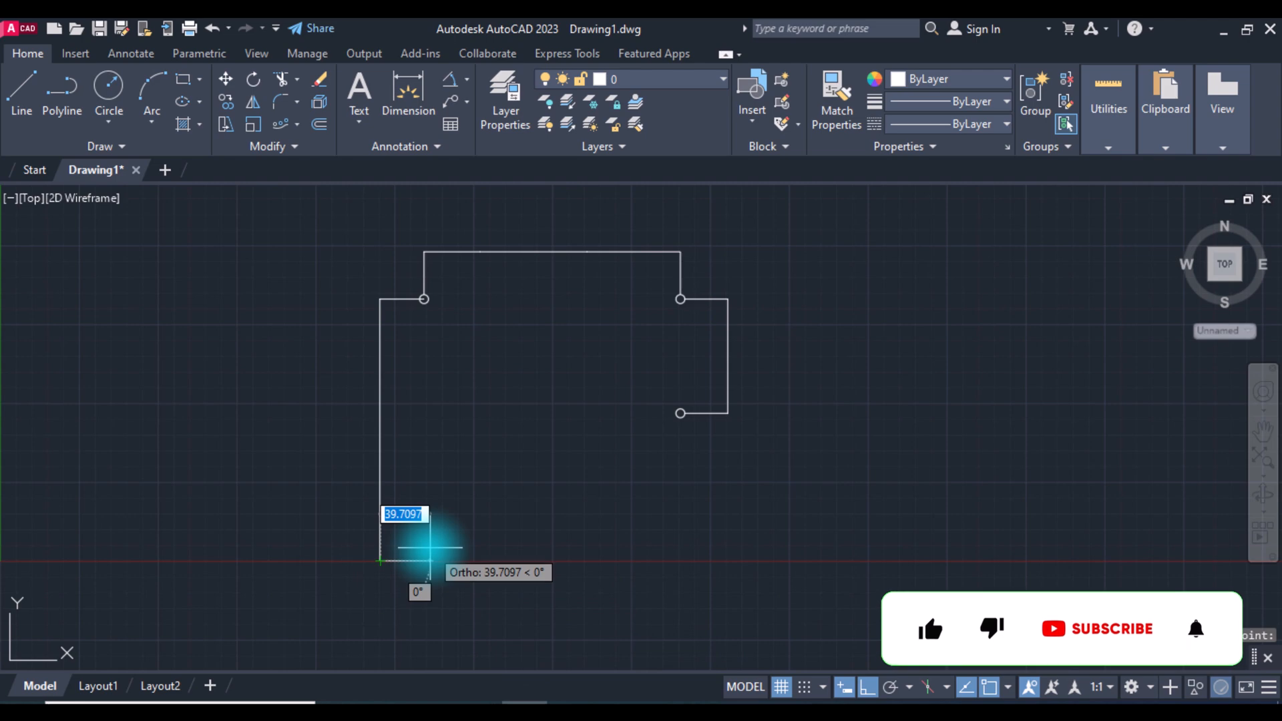
pyautogui.write('35')
pyautogui.press('Return')
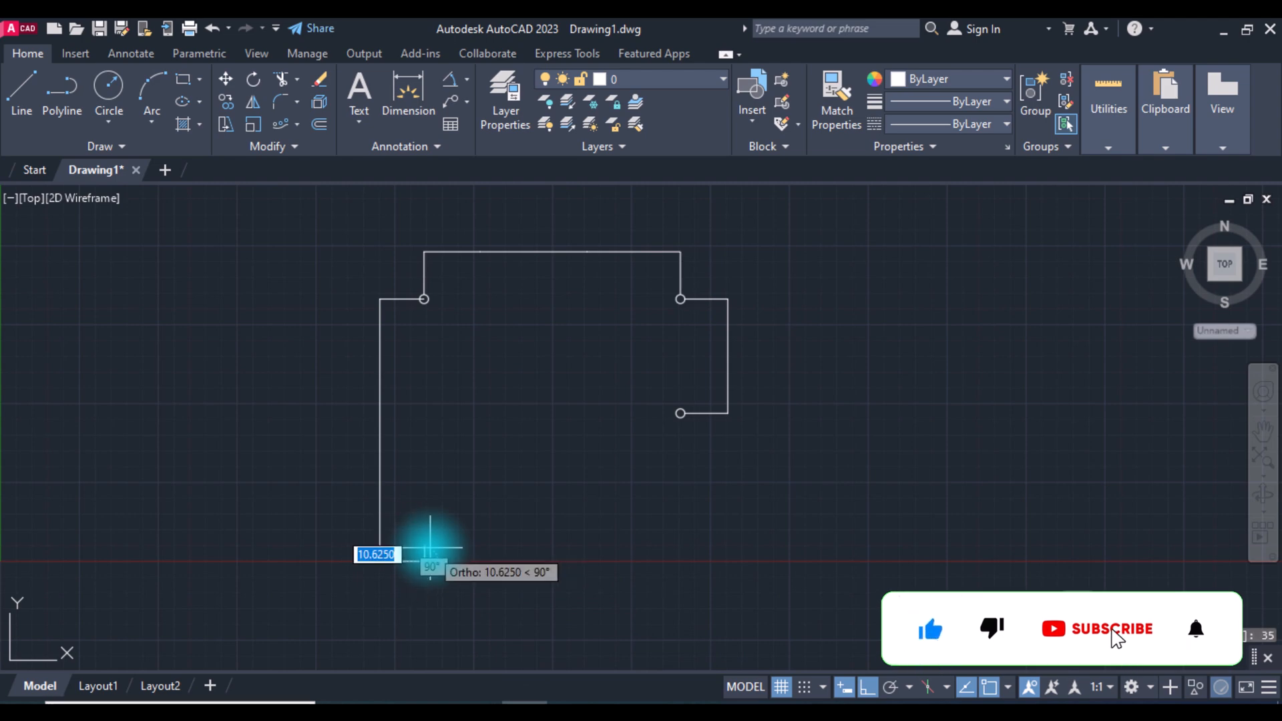
pyautogui.press('Return')
# Draw a circle of radius 3.5 centred on the right end of the bottom horizontal line.
pyautogui.write('c')
pyautogui.press('Return')
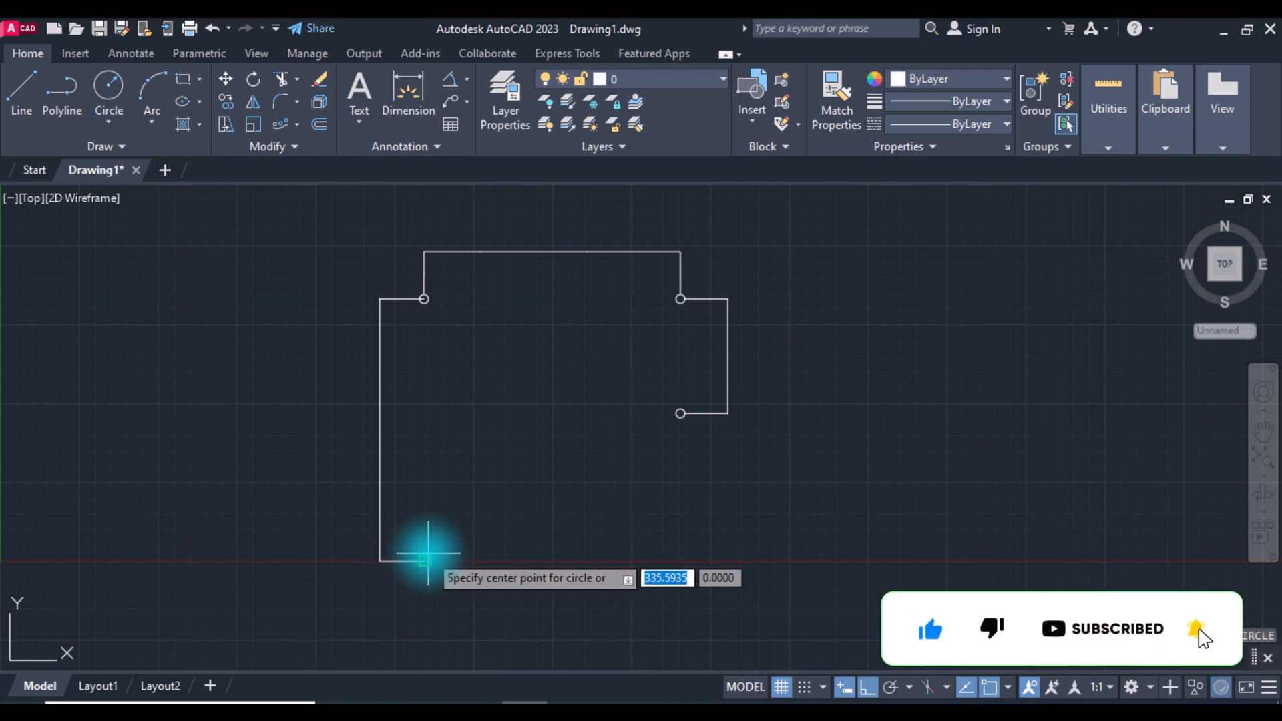
pyautogui.click(426, 560)
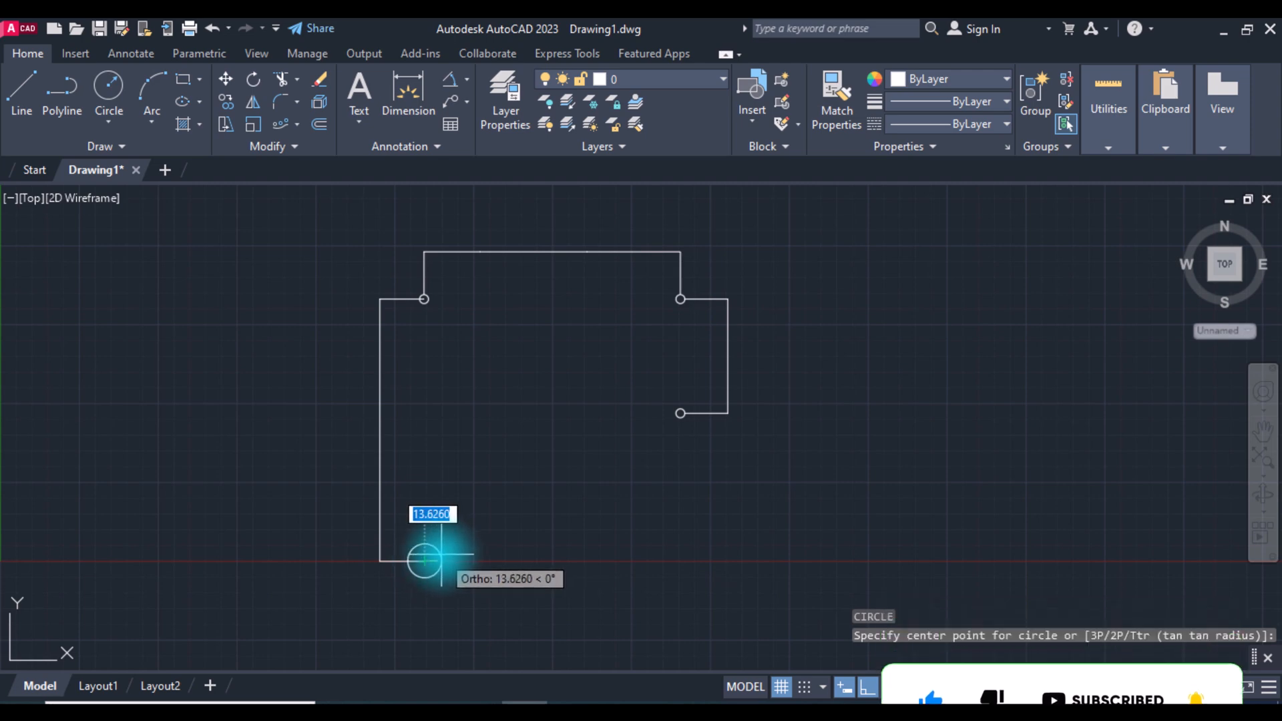
pyautogui.write('3.5')
pyautogui.press('Return')
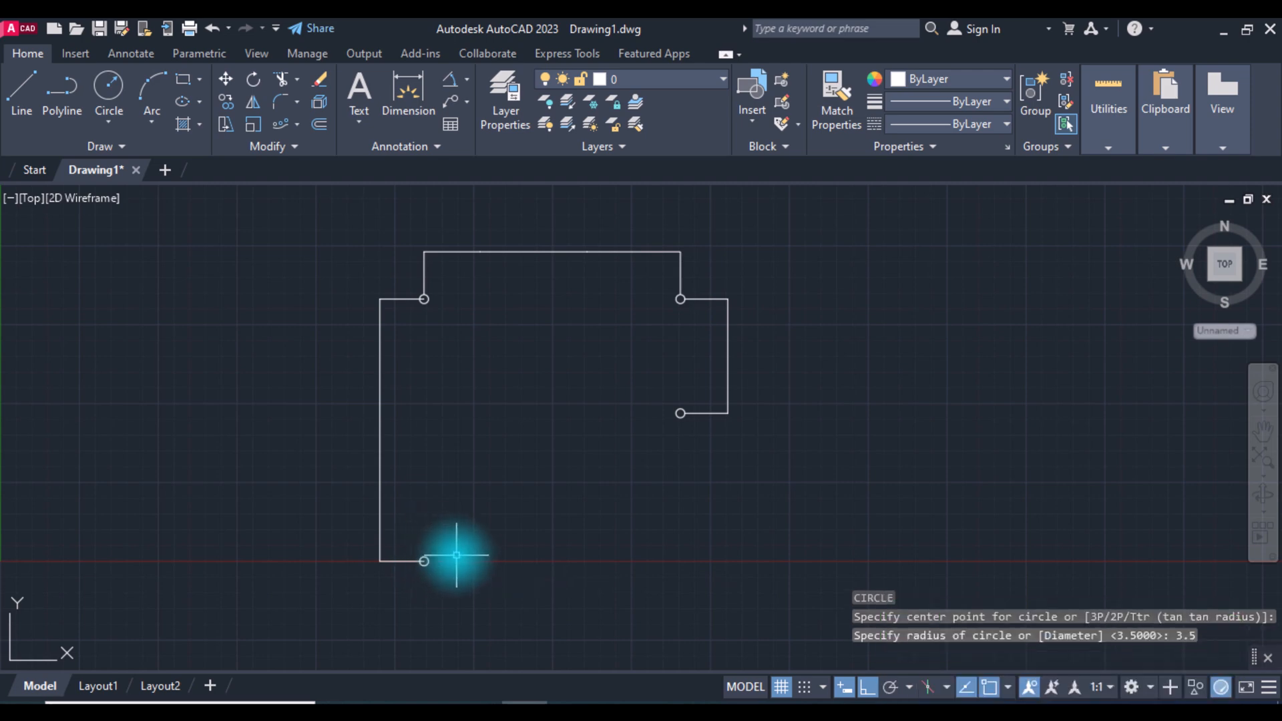
# With Ortho off, draw a diagonal line from the lower-left circle's centre to the lower-right circle's centre.
pyautogui.write('l')
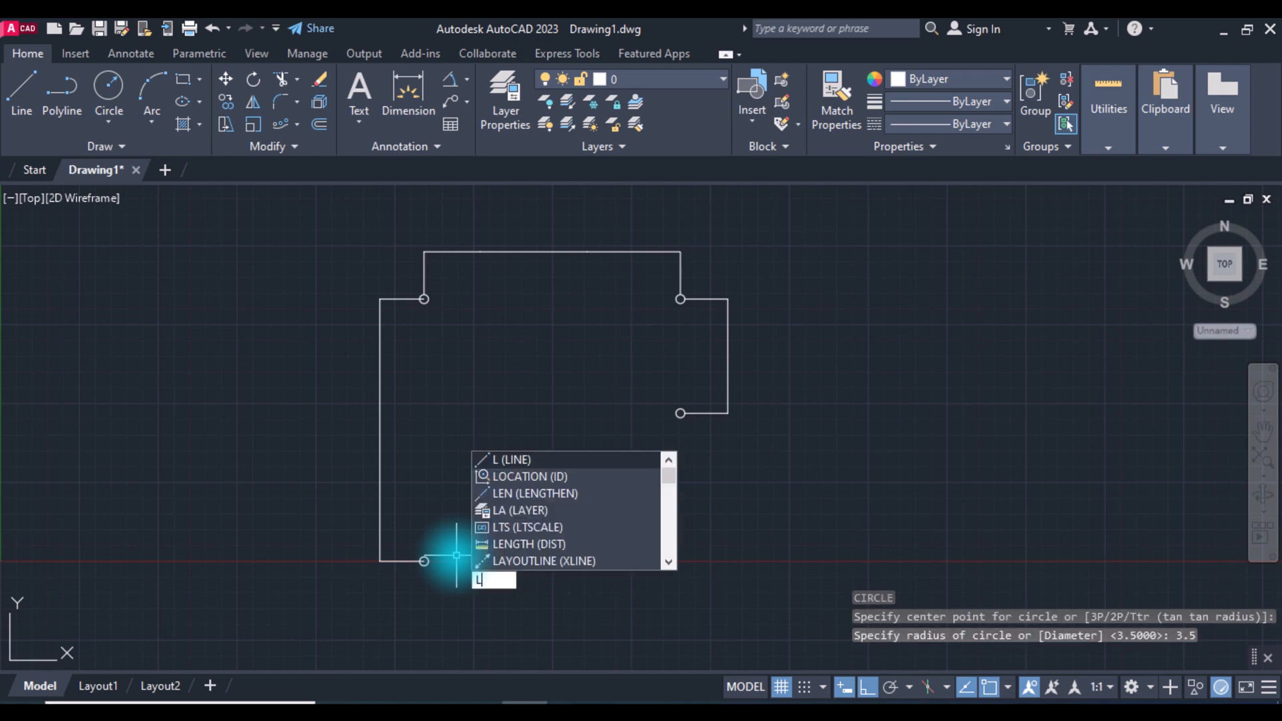
pyautogui.press('Return')
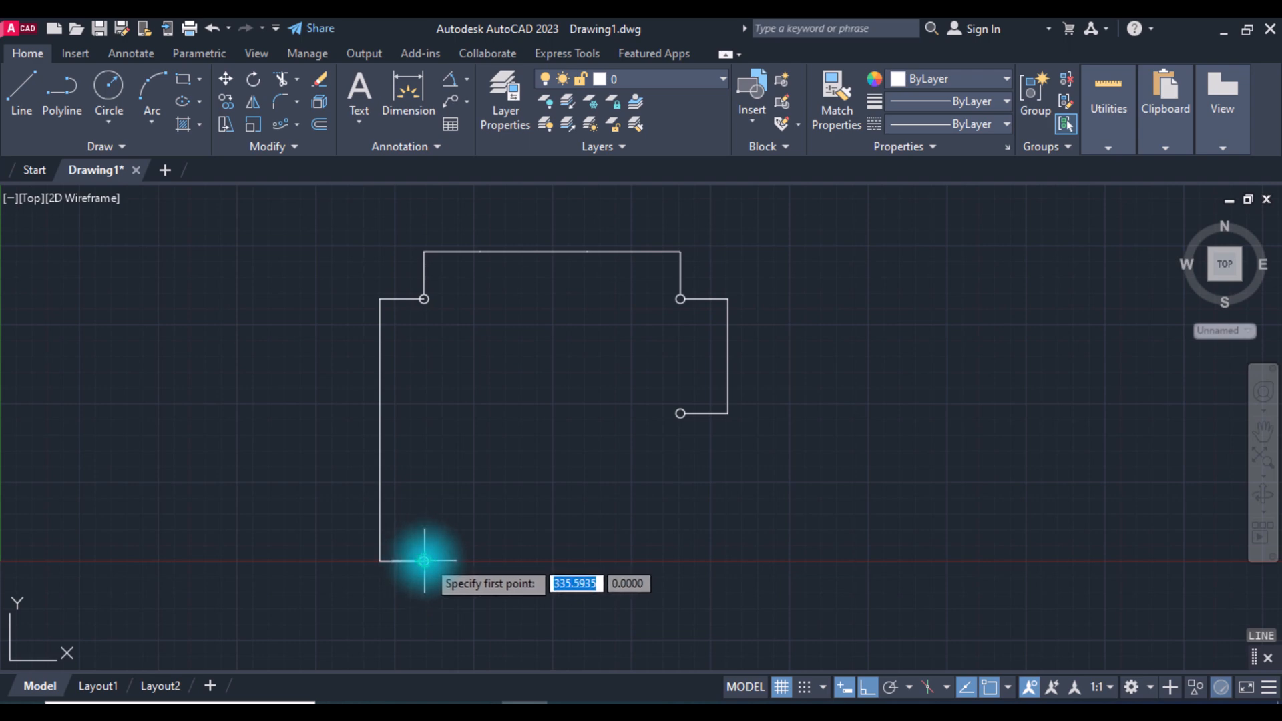
pyautogui.click(425, 560)
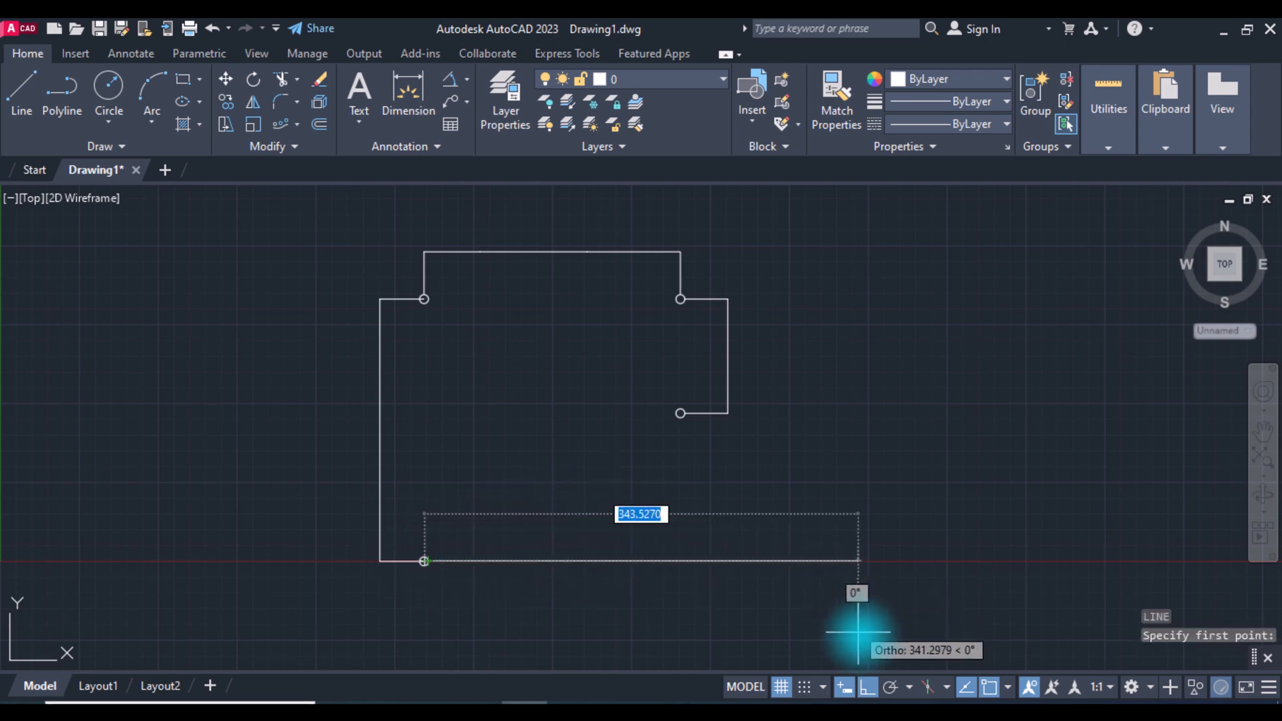
pyautogui.press('F8')
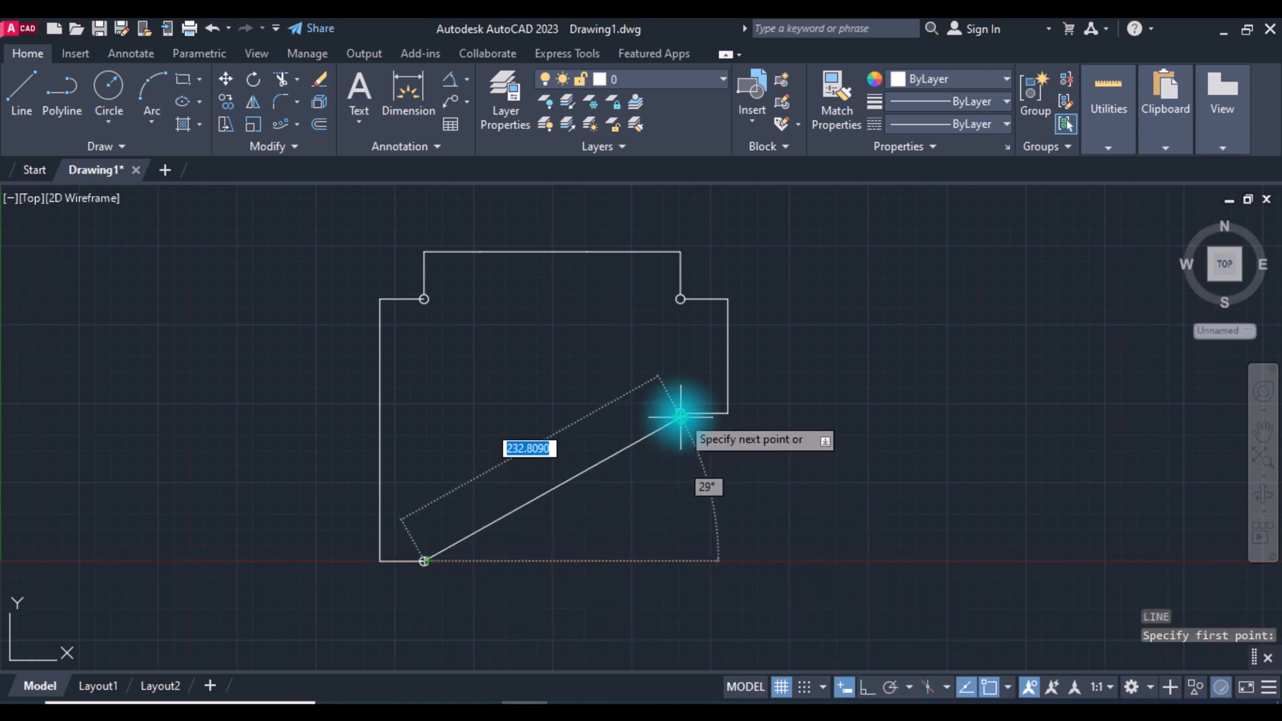
pyautogui.click(680, 412)
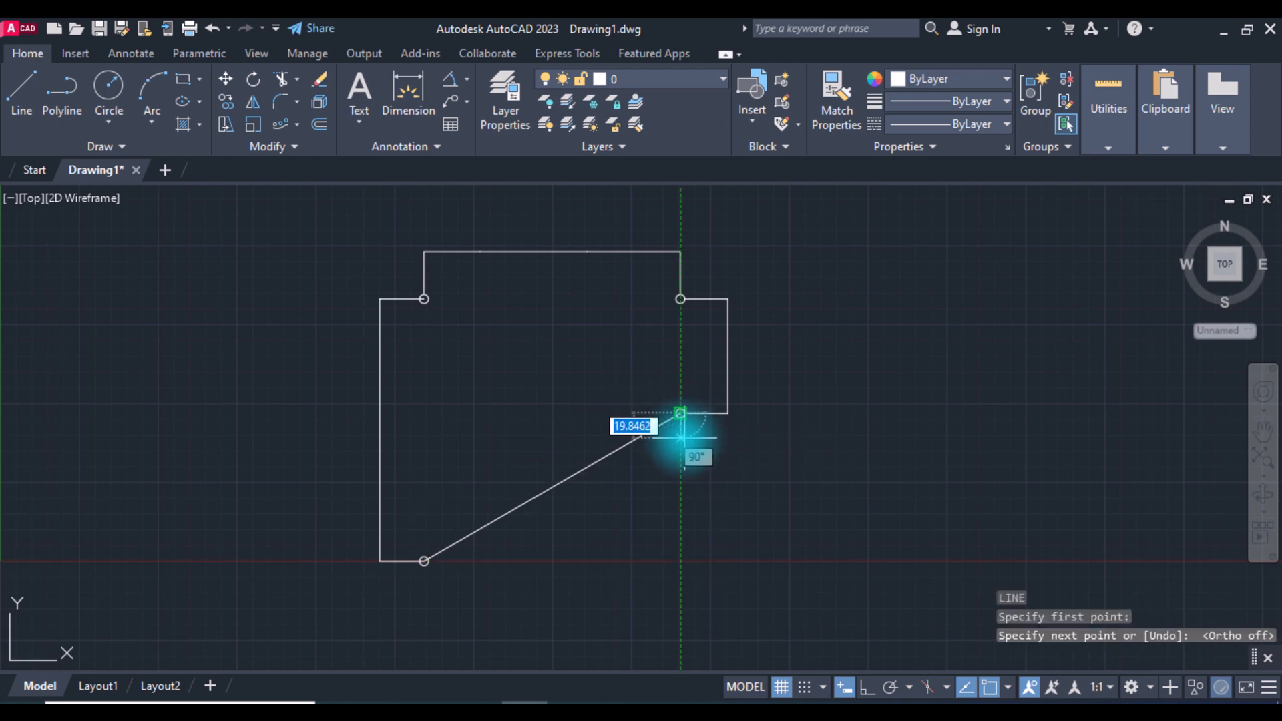
pyautogui.press('Return')
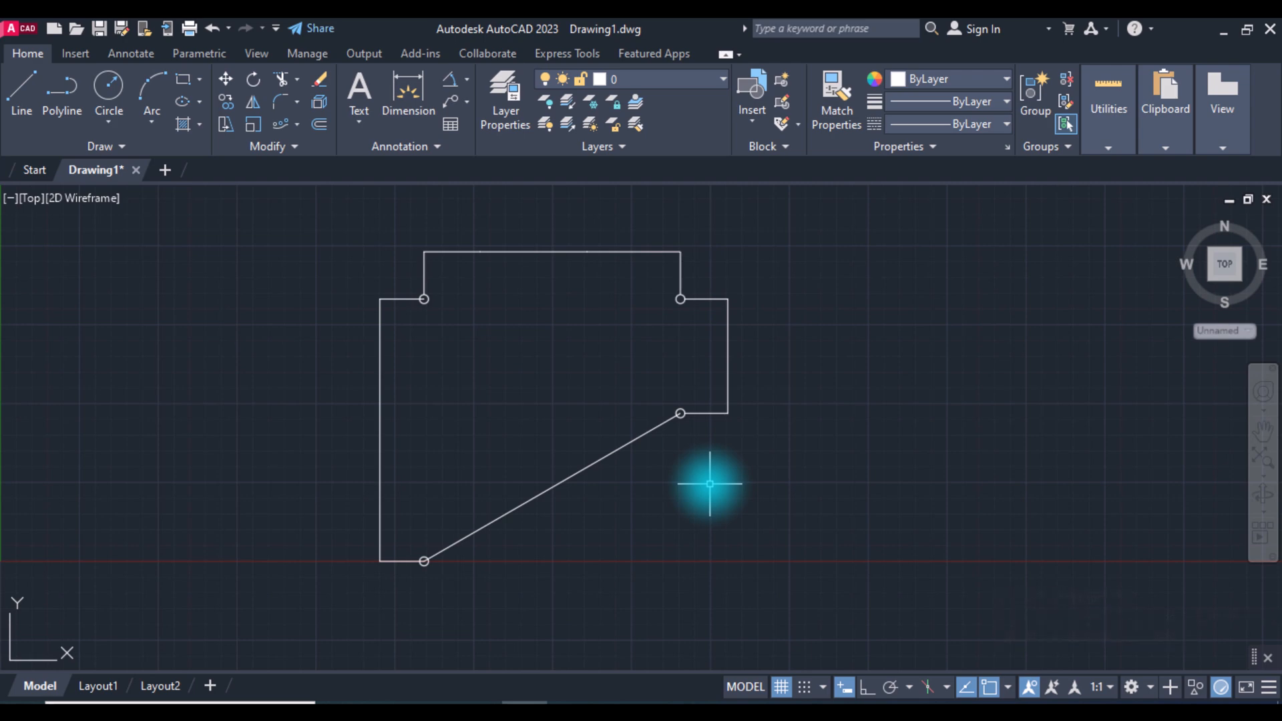
# Change the diagonal line's linetype to the dashed ACAD_ISO02W100.
pyautogui.click(636, 441)
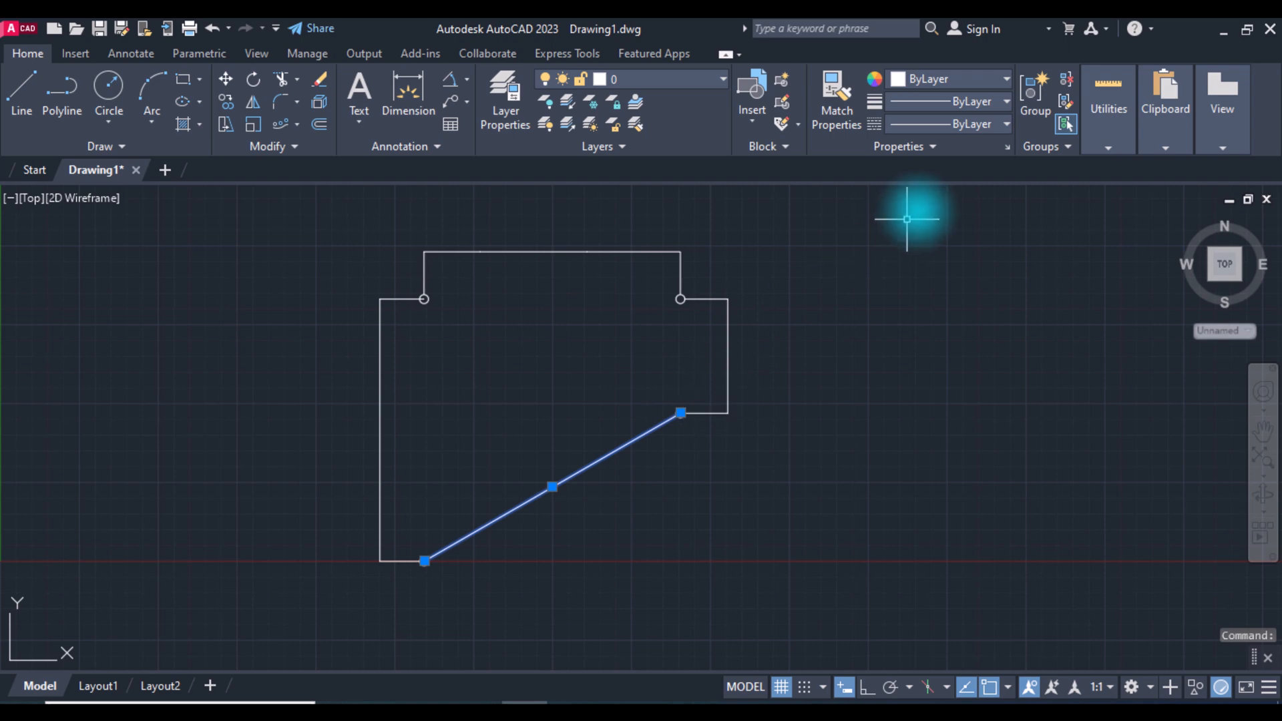
pyautogui.click(1006, 122)
pyautogui.click(997, 189)
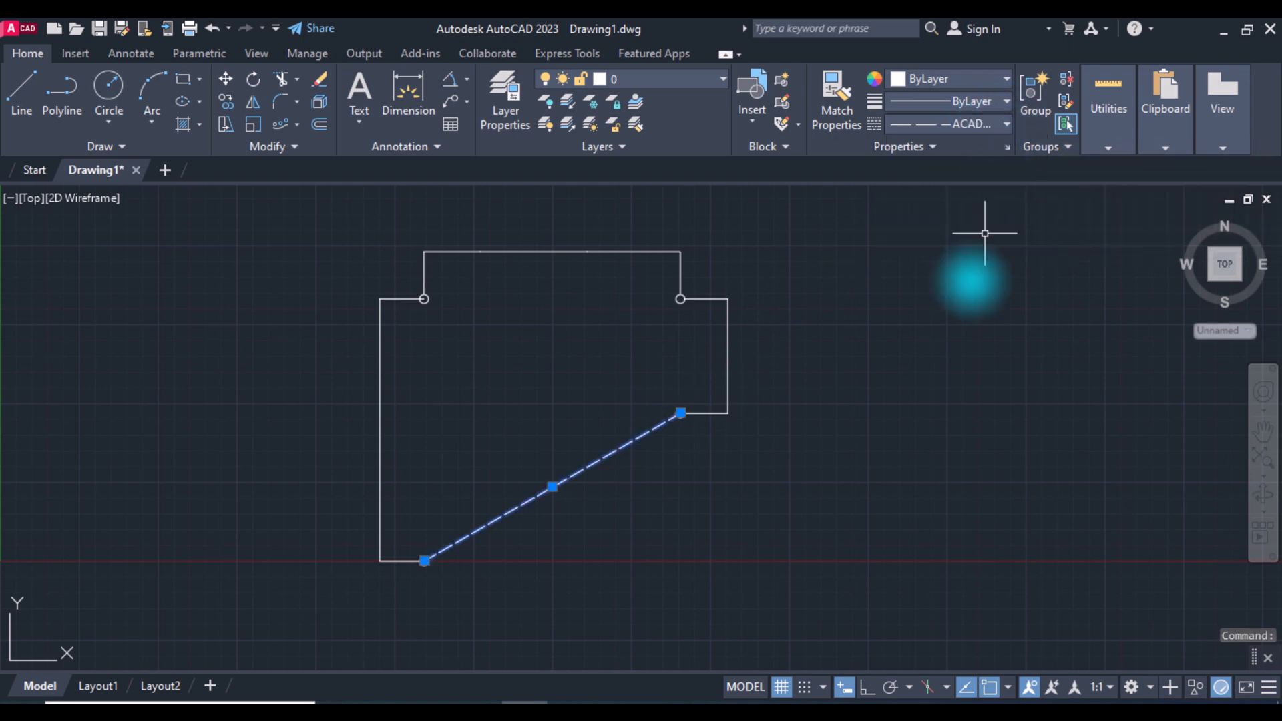
pyautogui.click(864, 435)
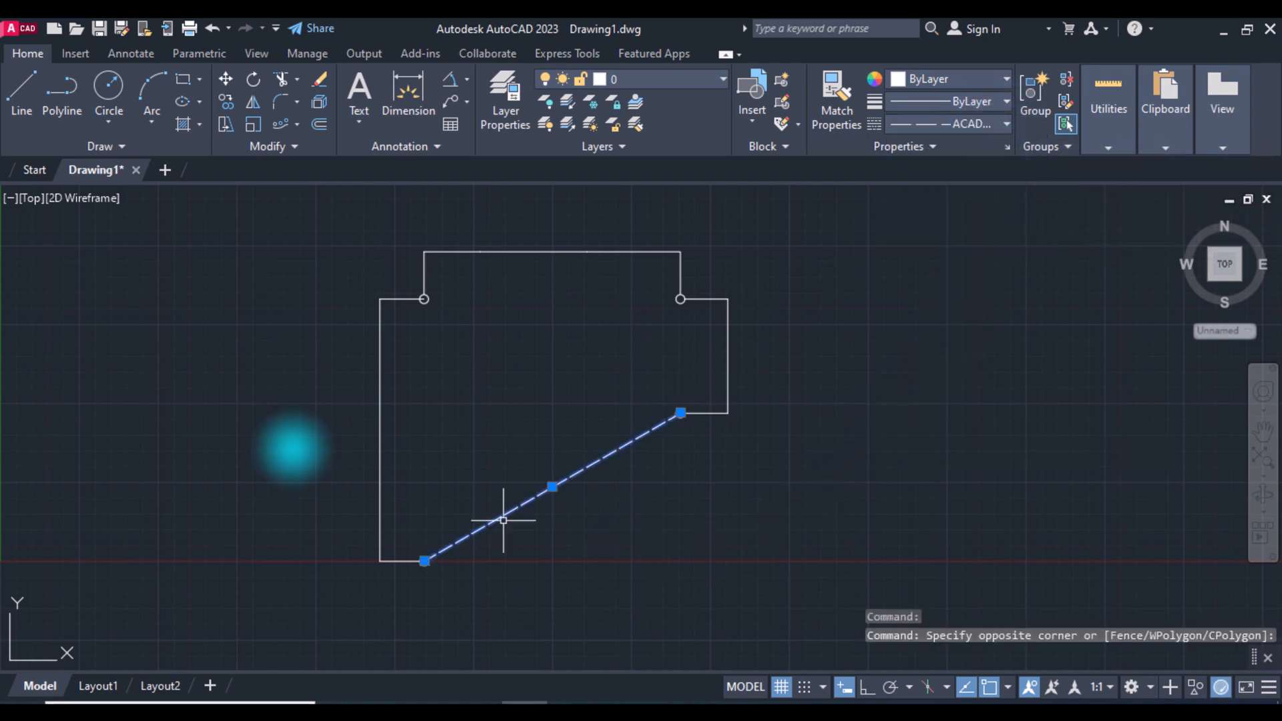
# Set the current linetype to ACAD_ISO02W100 and draw a vertical line from the lower-left circle's centre to the upper-left circle's centre.
pyautogui.click(7, 100)
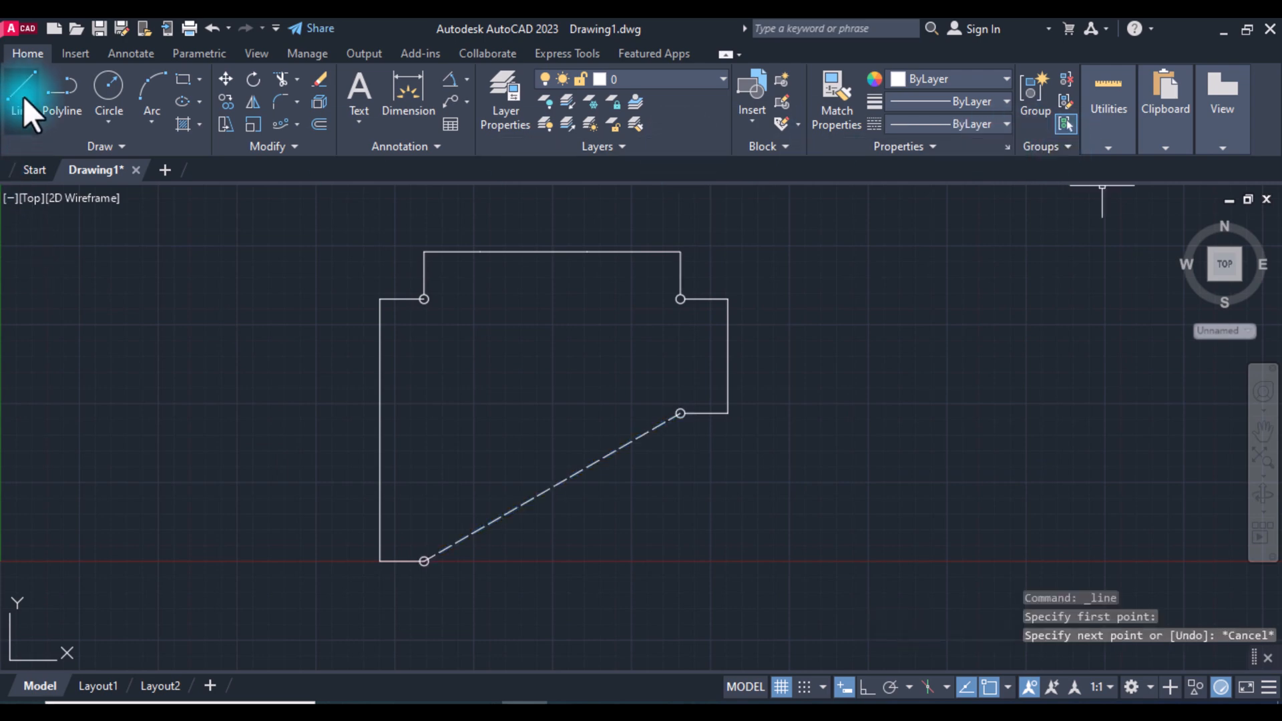
pyautogui.click(22, 96)
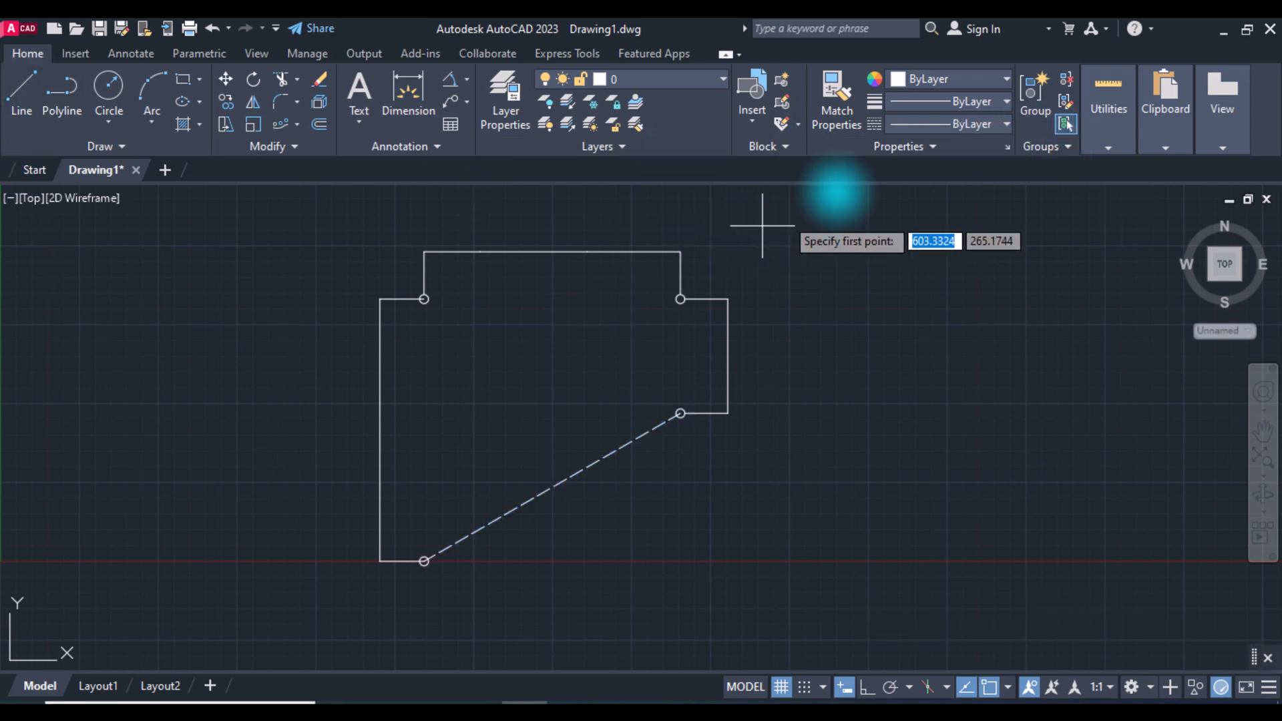
pyautogui.click(988, 124)
pyautogui.click(967, 190)
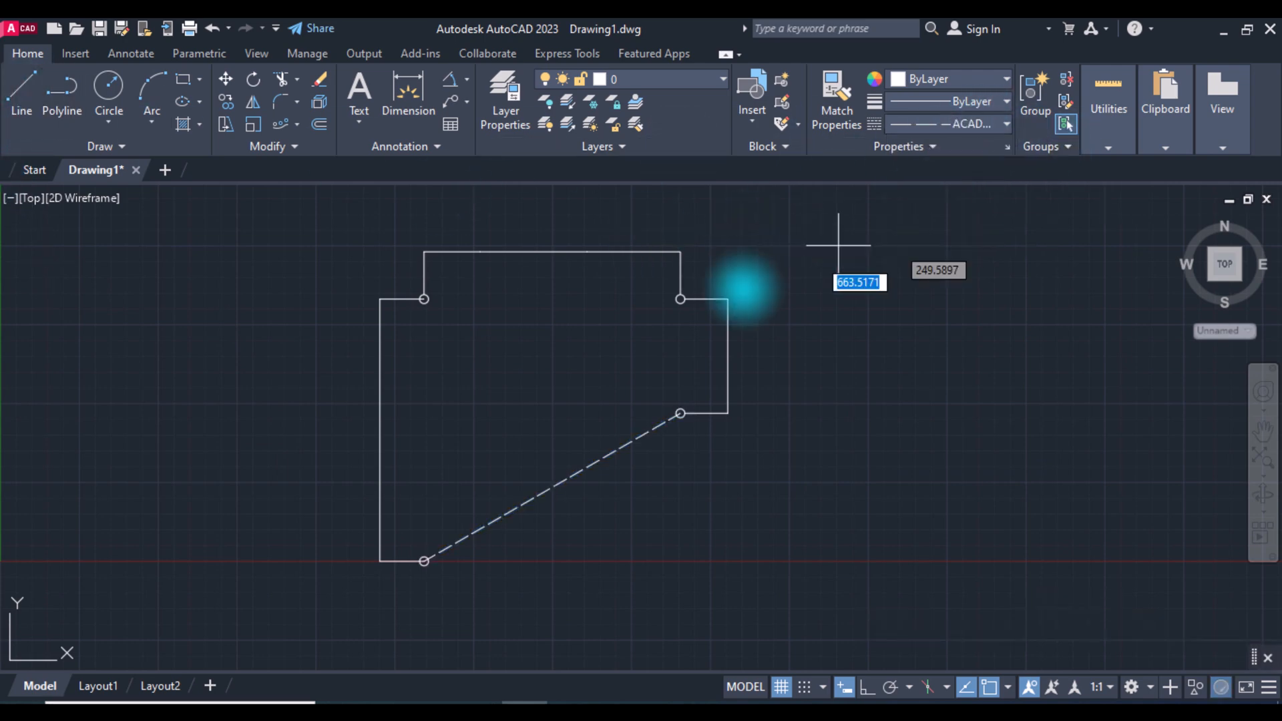
pyautogui.click(425, 561)
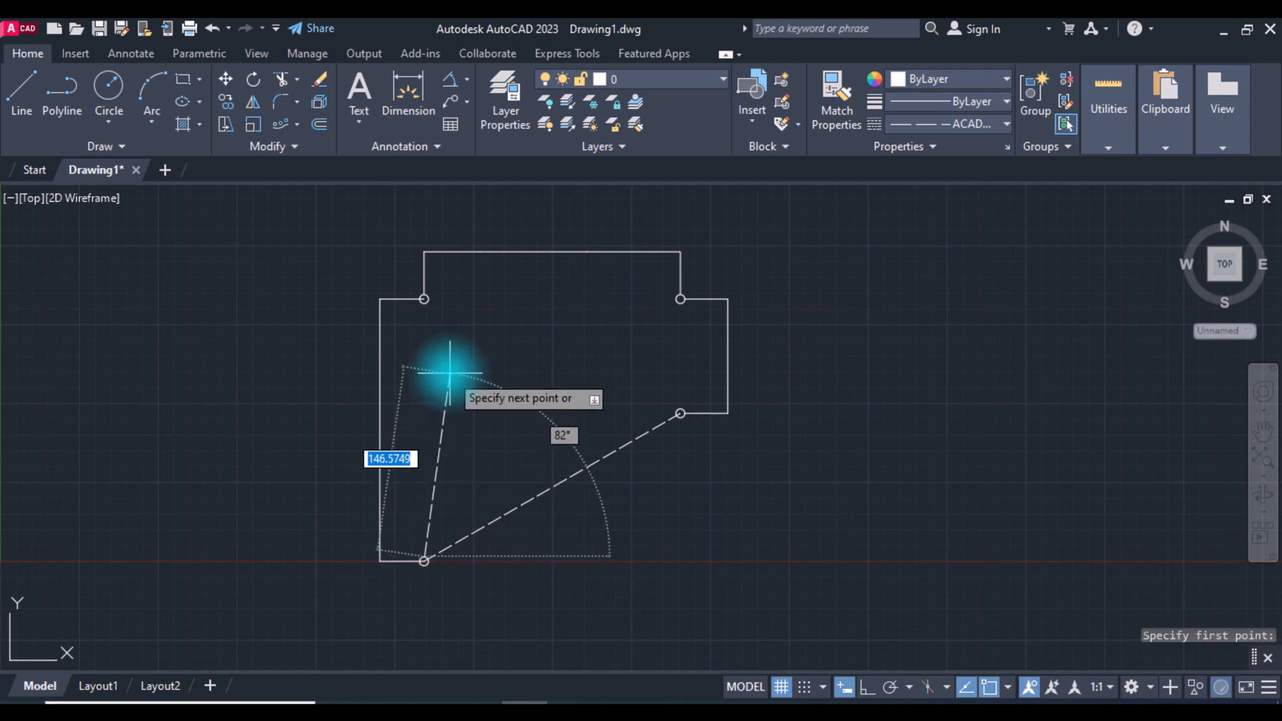
pyautogui.click(423, 299)
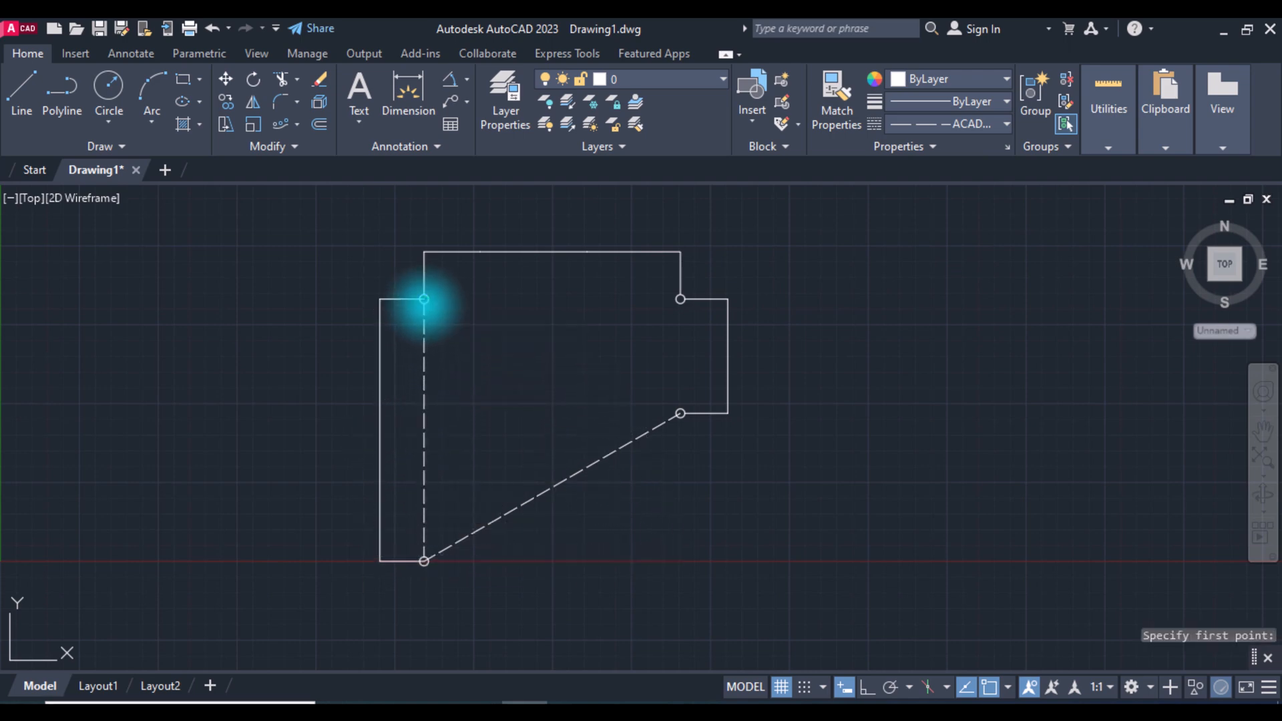
pyautogui.click(423, 299)
pyautogui.press('Return')
# Draw a dashed horizontal line from the upper-left circle's centre to the upper-right circle's centre.
pyautogui.rightClick(477, 339)
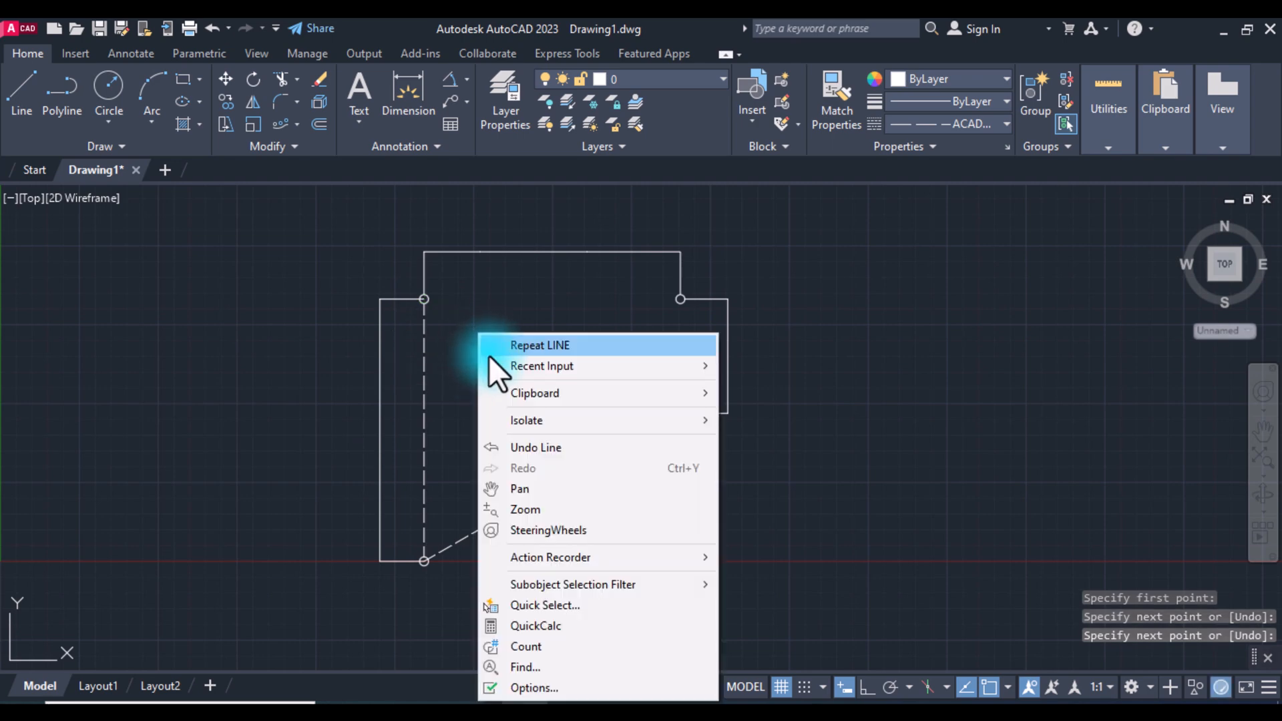
pyautogui.click(520, 338)
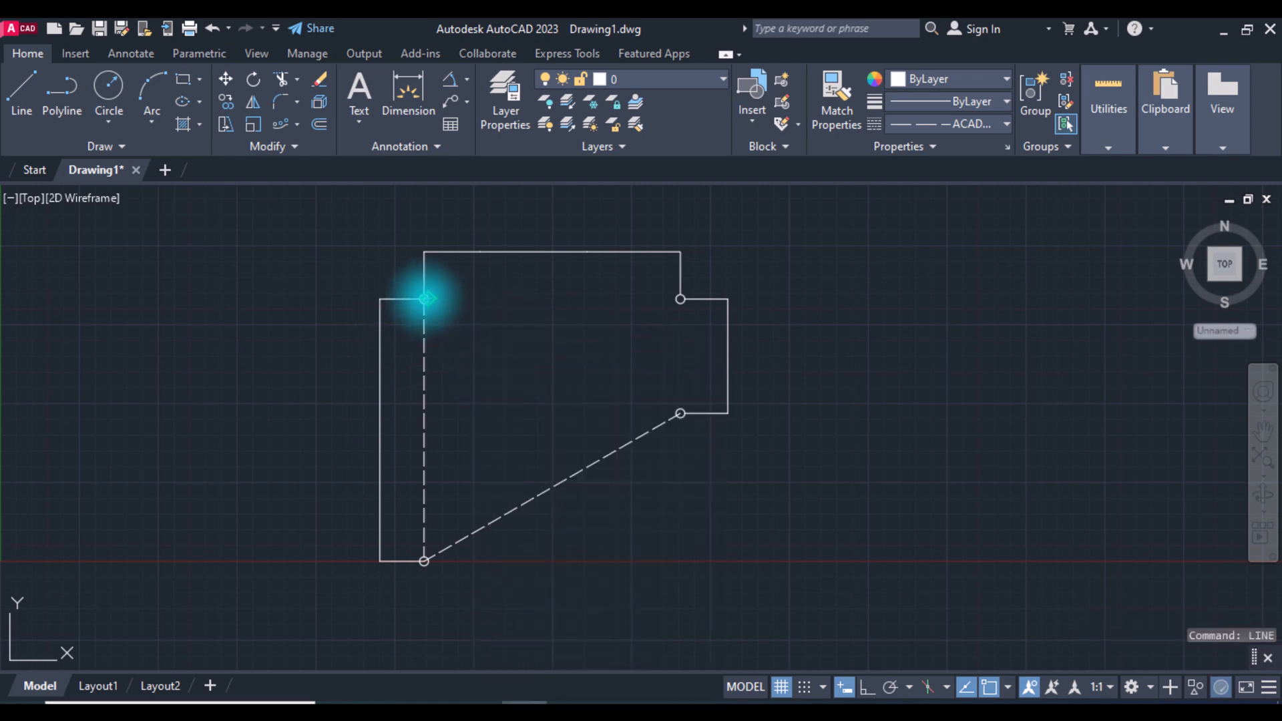
pyautogui.click(423, 300)
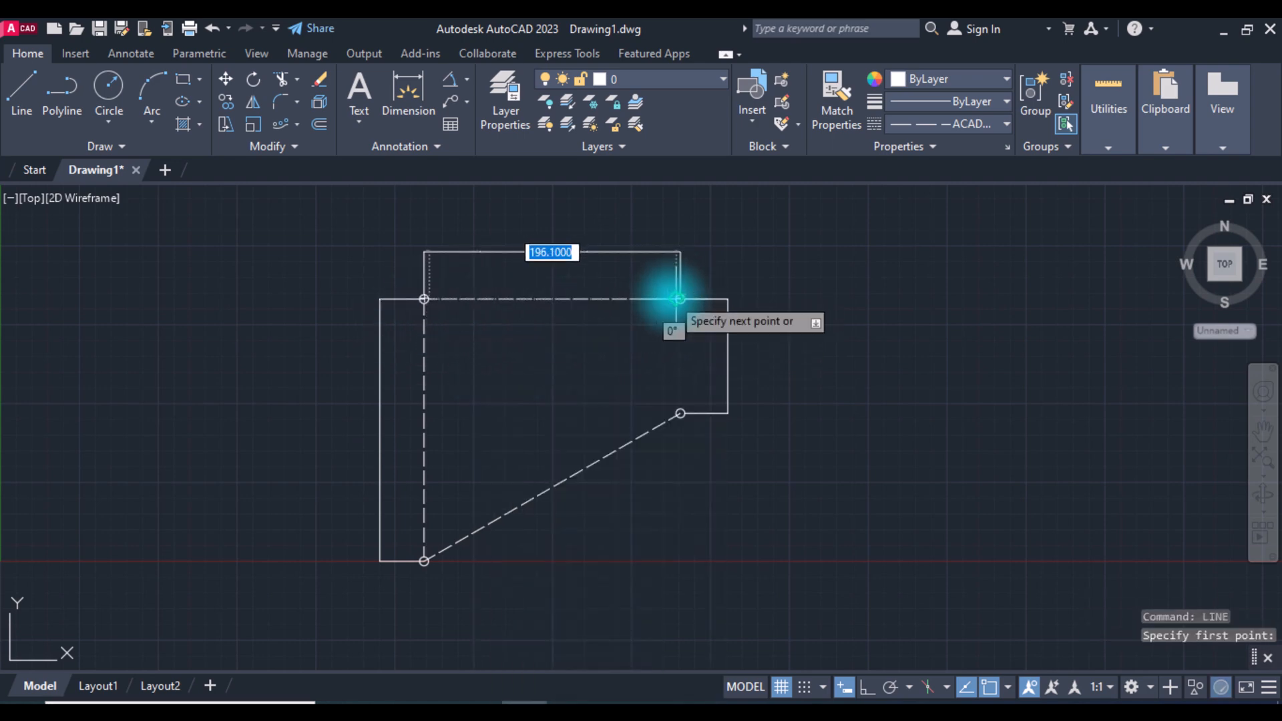
pyautogui.click(680, 298)
pyautogui.press('Return')
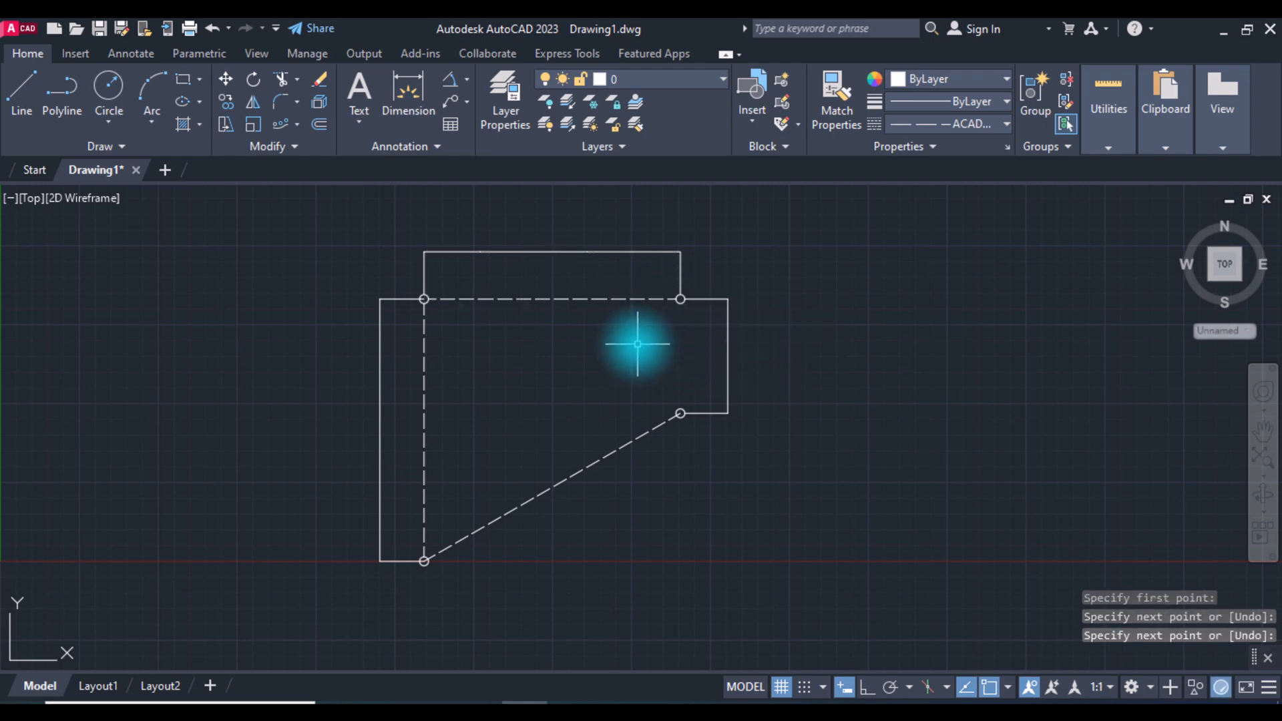
# Draw a dashed vertical line from the upper-right circle's centre down to the lower-right circle's centre.
pyautogui.press('Return')
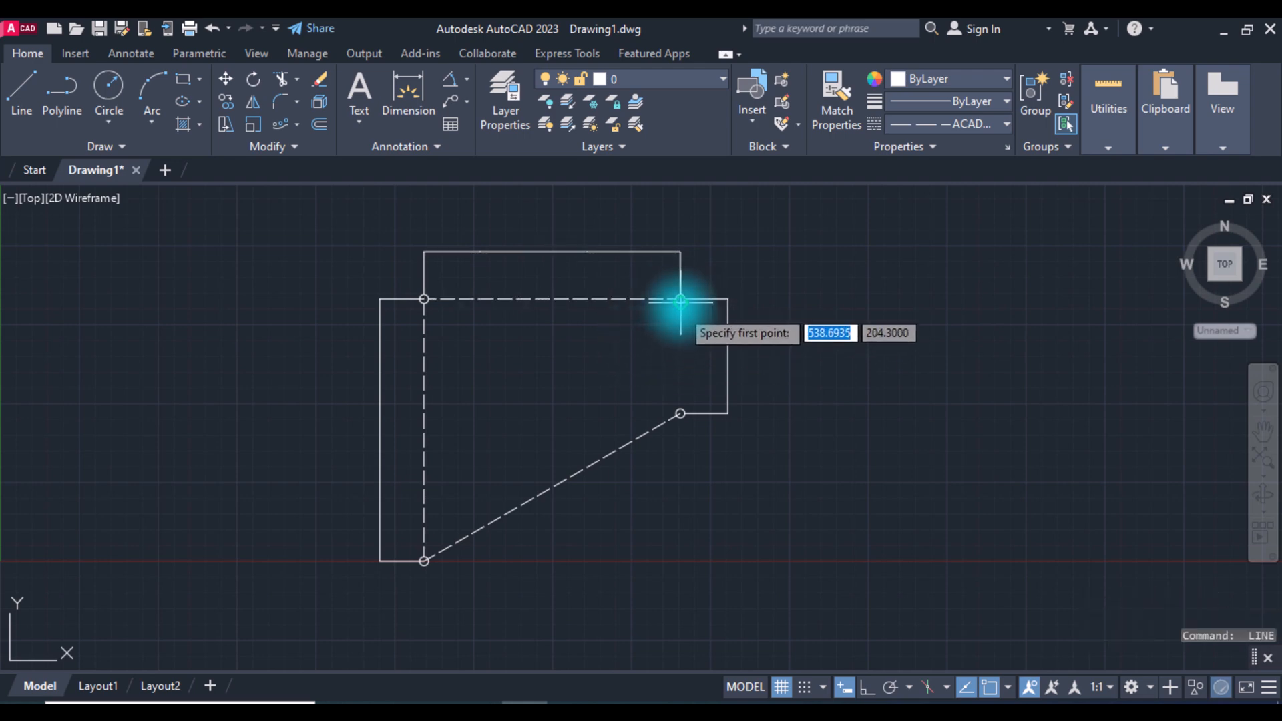
pyautogui.click(680, 299)
pyautogui.click(679, 413)
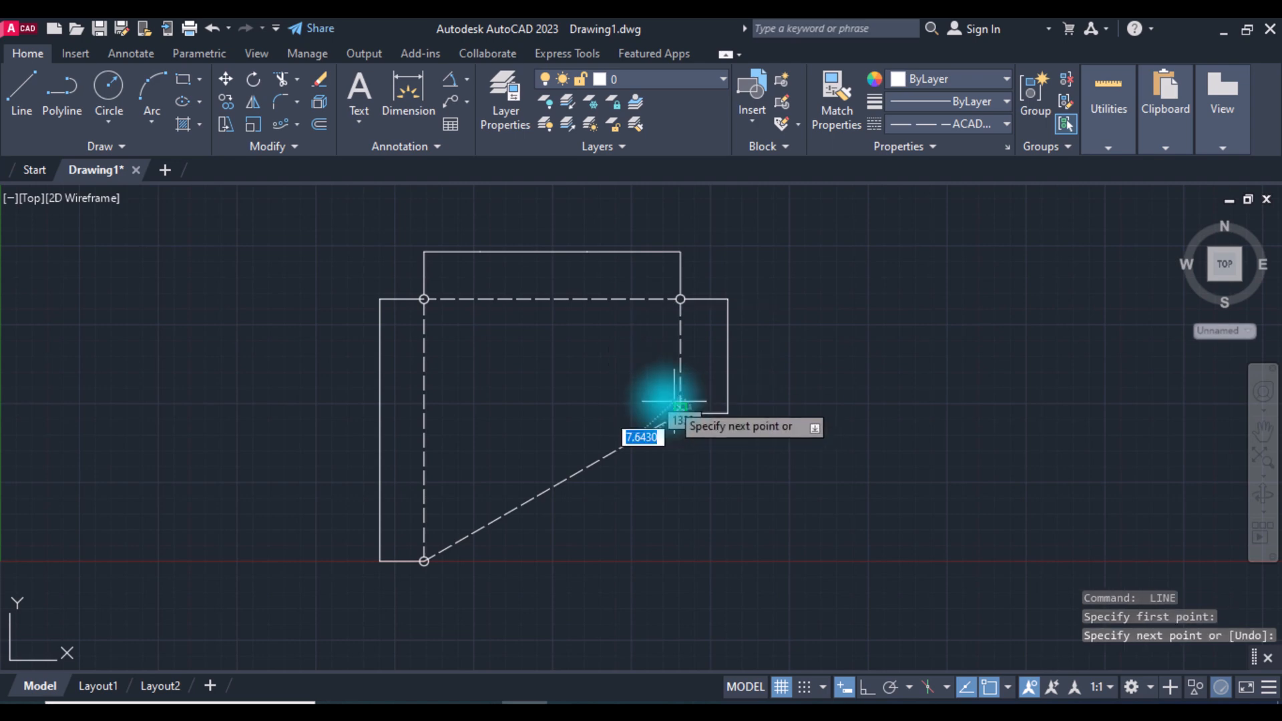
pyautogui.press('Return')
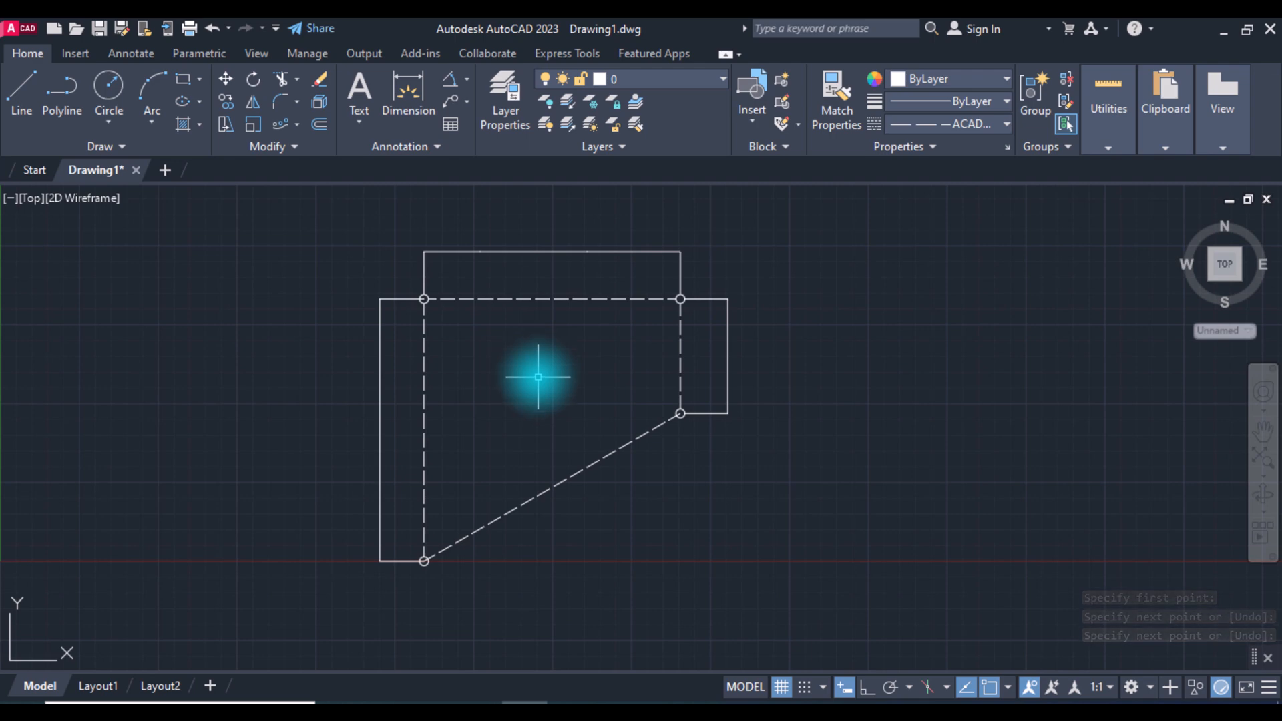
# Set the current linetype to ByLayer and draw a 35-long line at 60° down-right from the lower-left circle's centre.
pyautogui.click(981, 124)
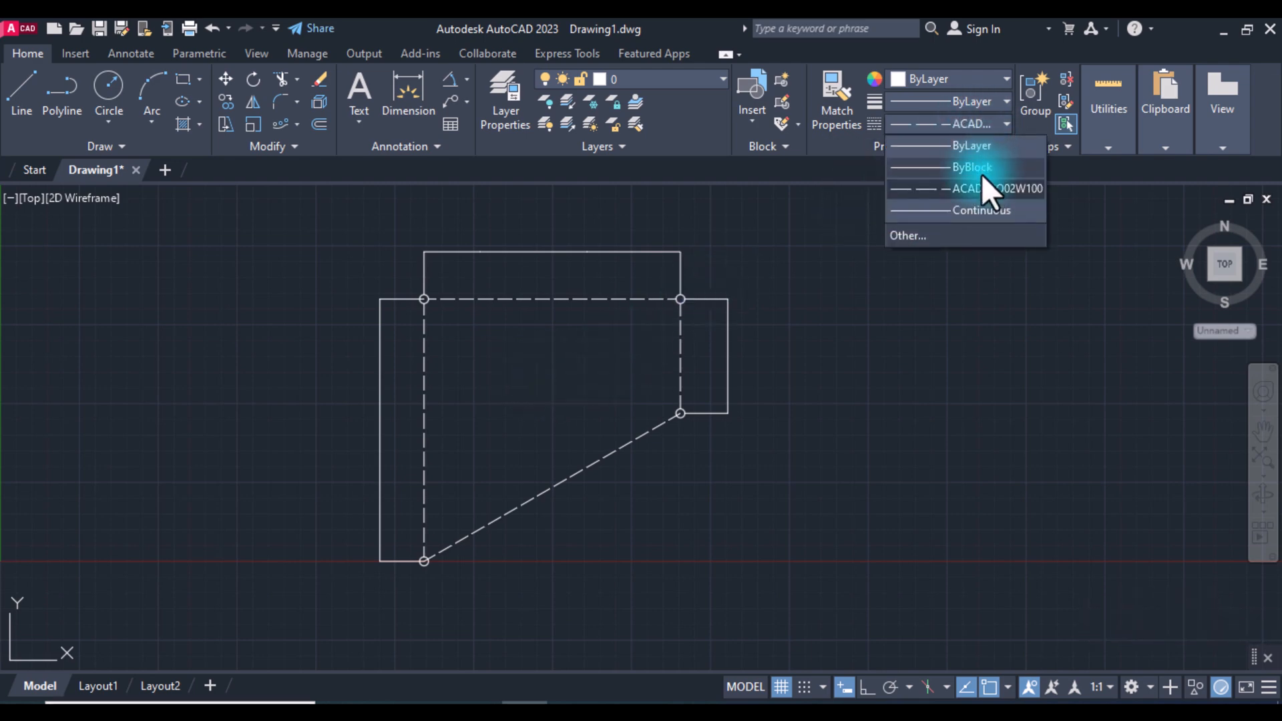
pyautogui.click(949, 147)
pyautogui.click(16, 98)
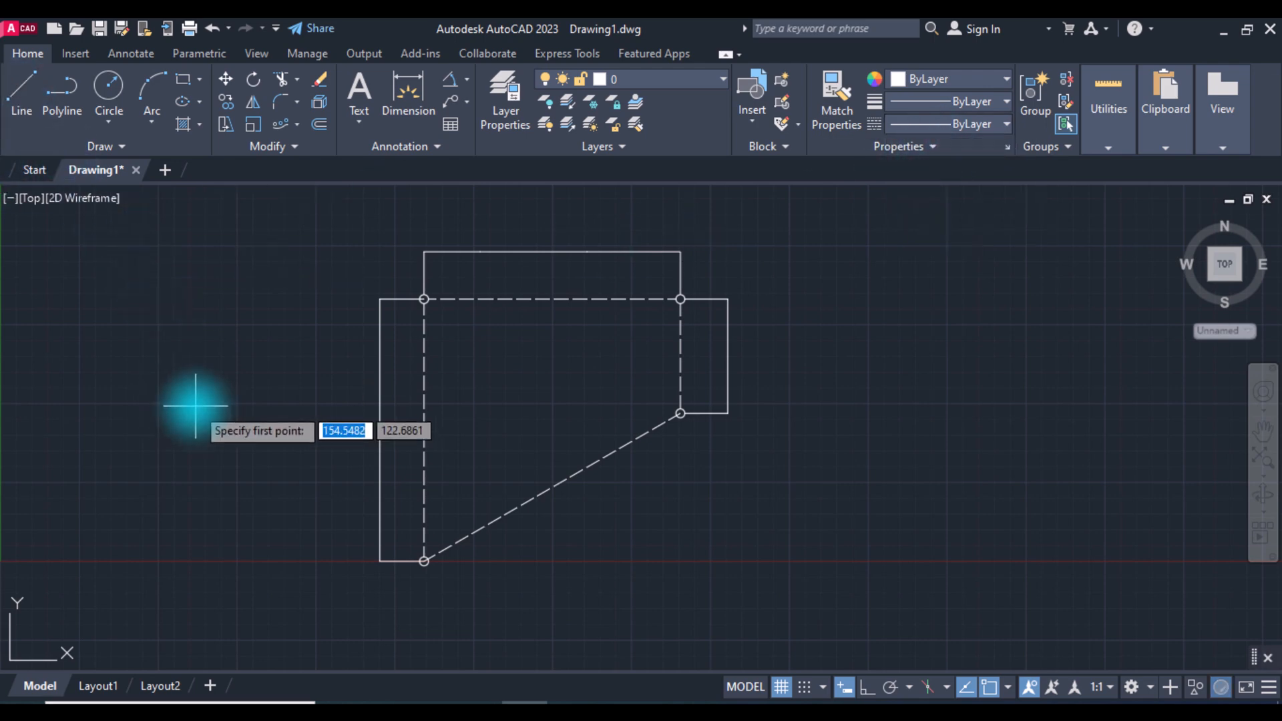
pyautogui.scroll(2, 423, 560)
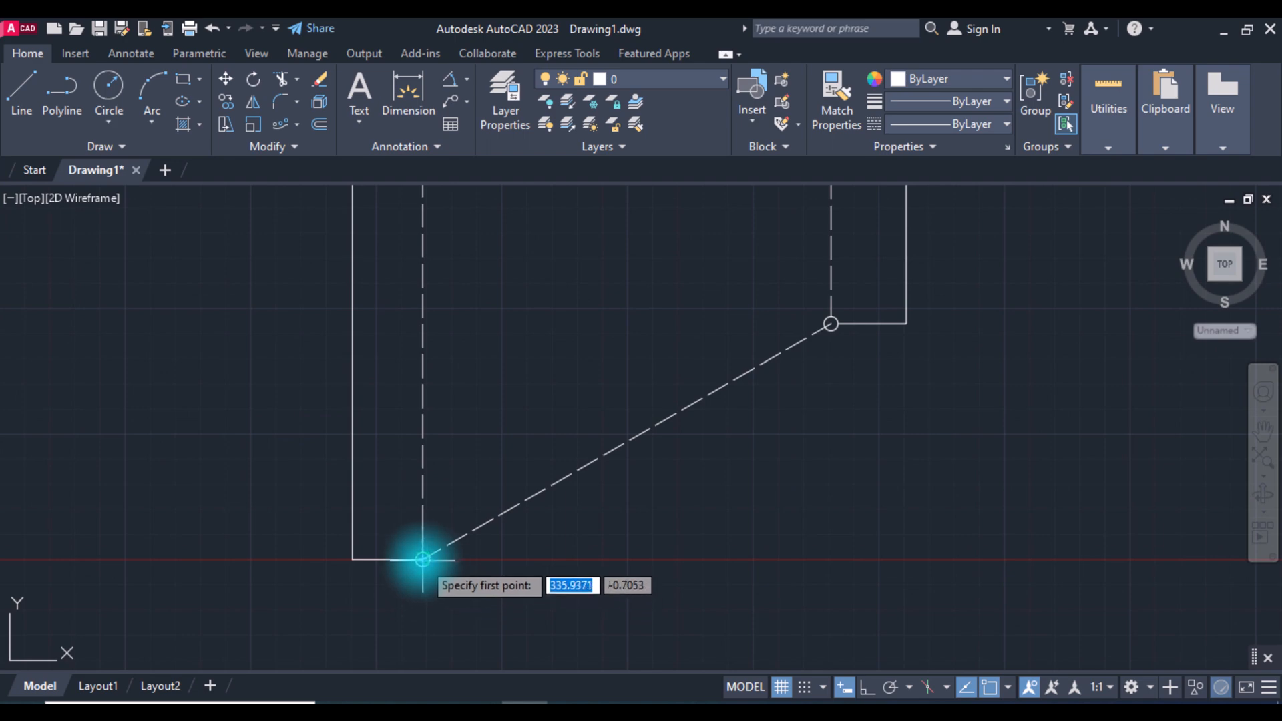
pyautogui.click(423, 559)
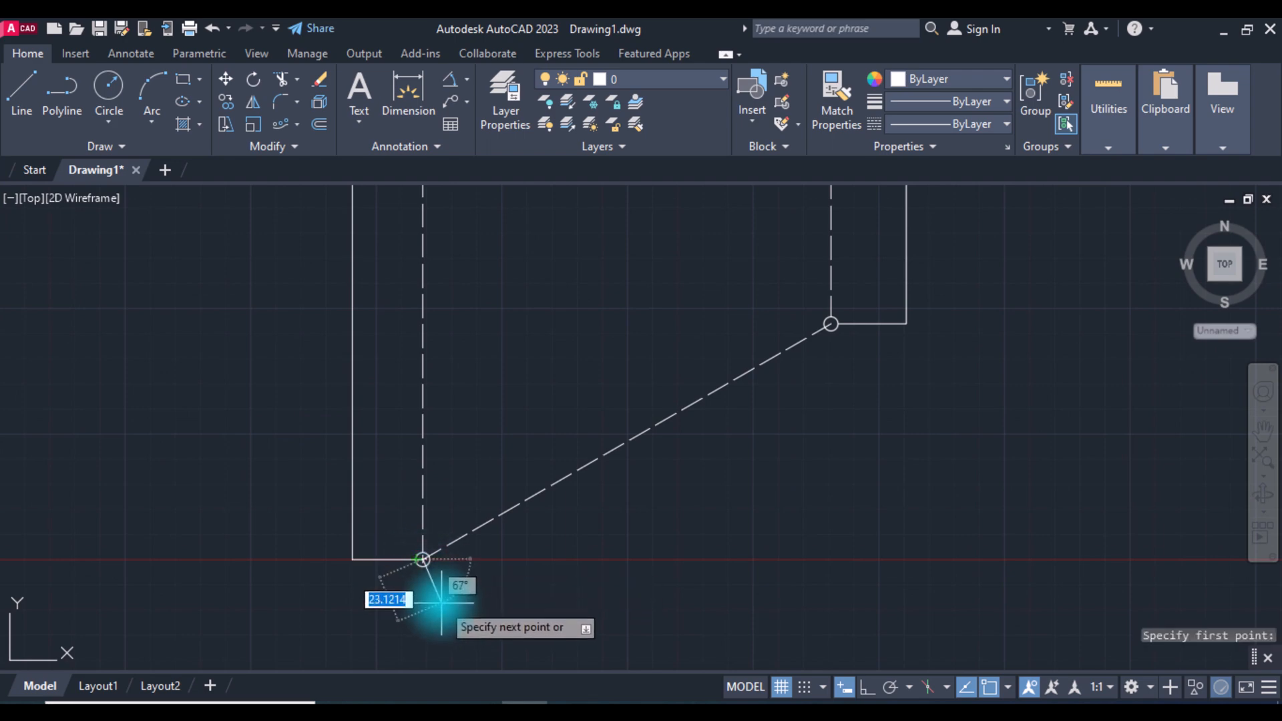
pyautogui.scroll(-2, 441, 601)
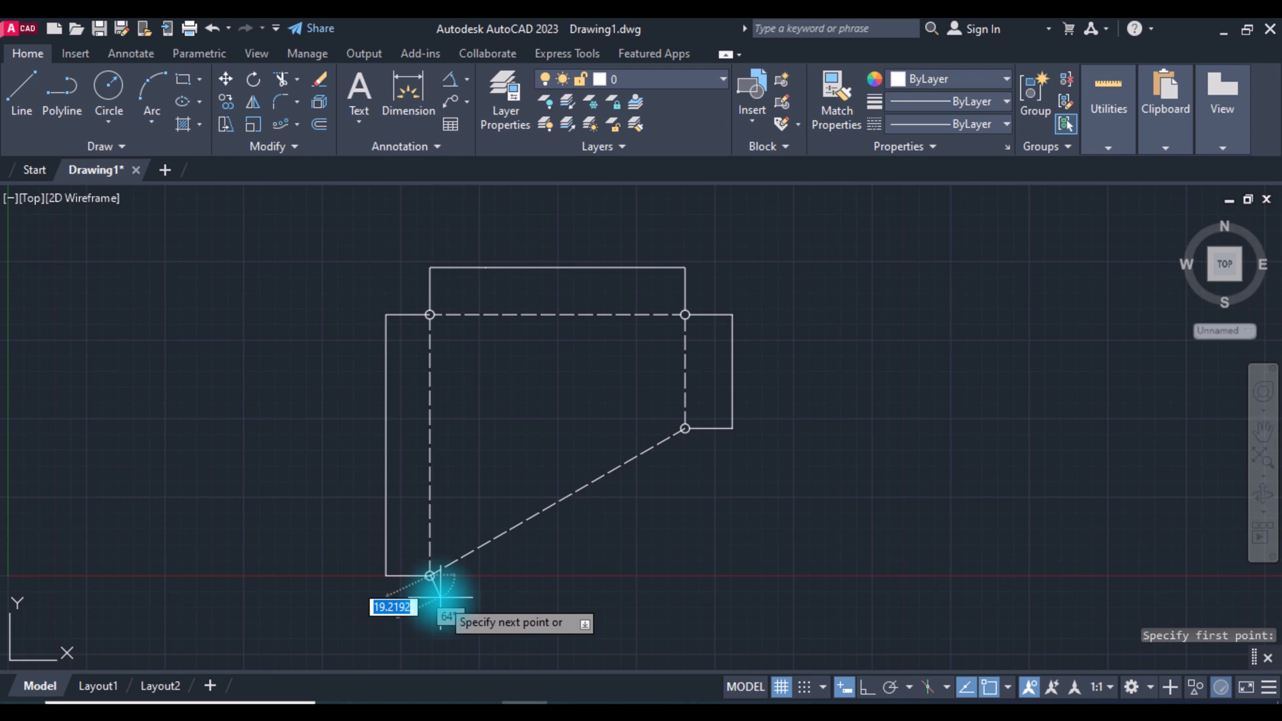
pyautogui.write('35')
pyautogui.press('Tab')
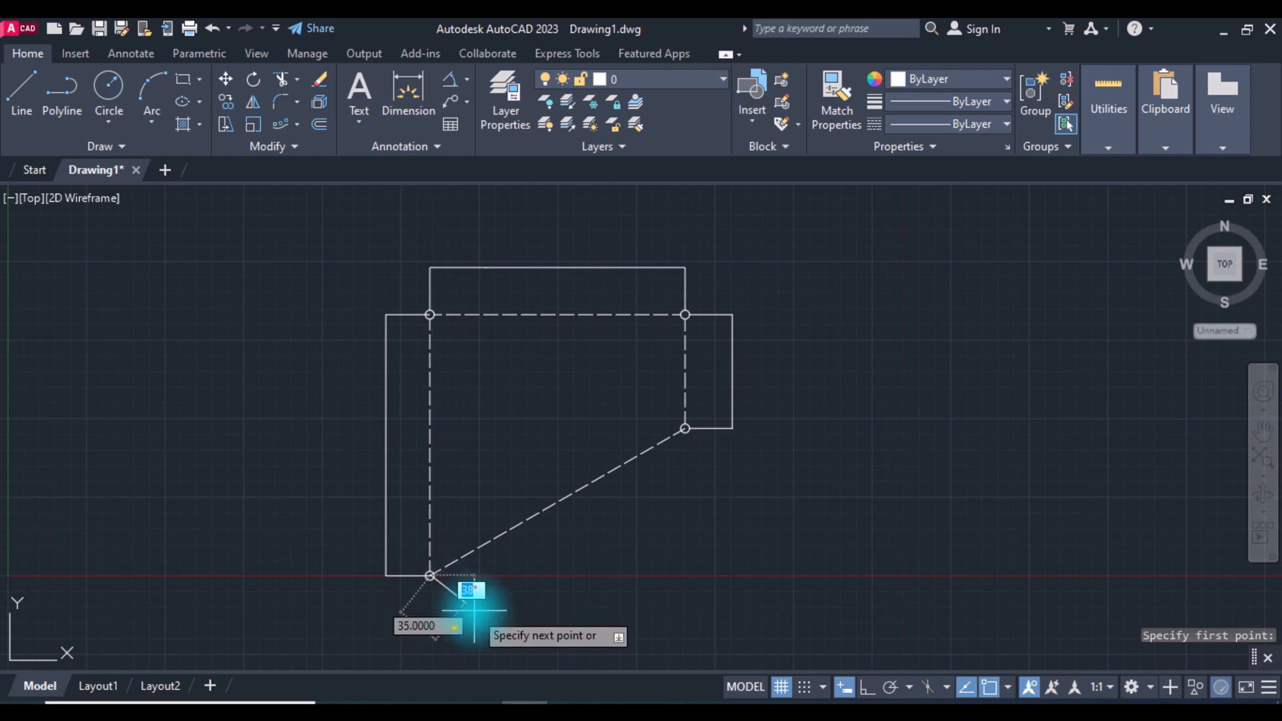
pyautogui.press('Return')
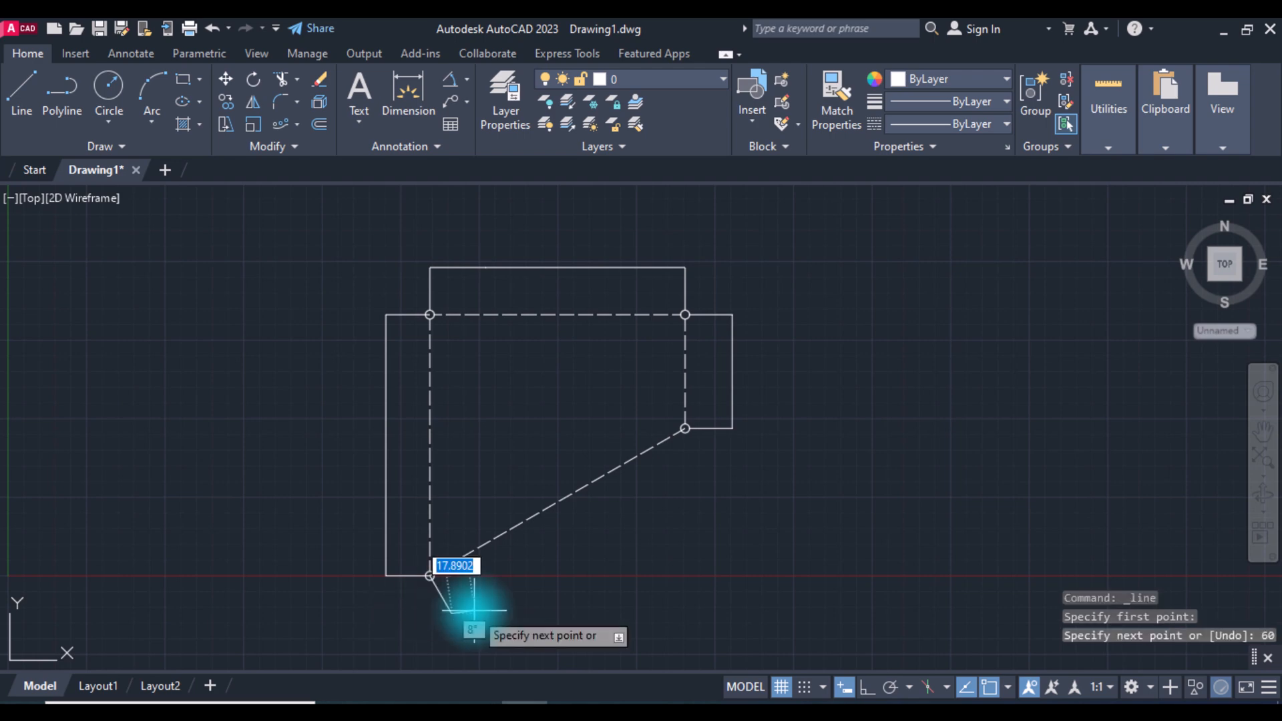
pyautogui.press('Return')
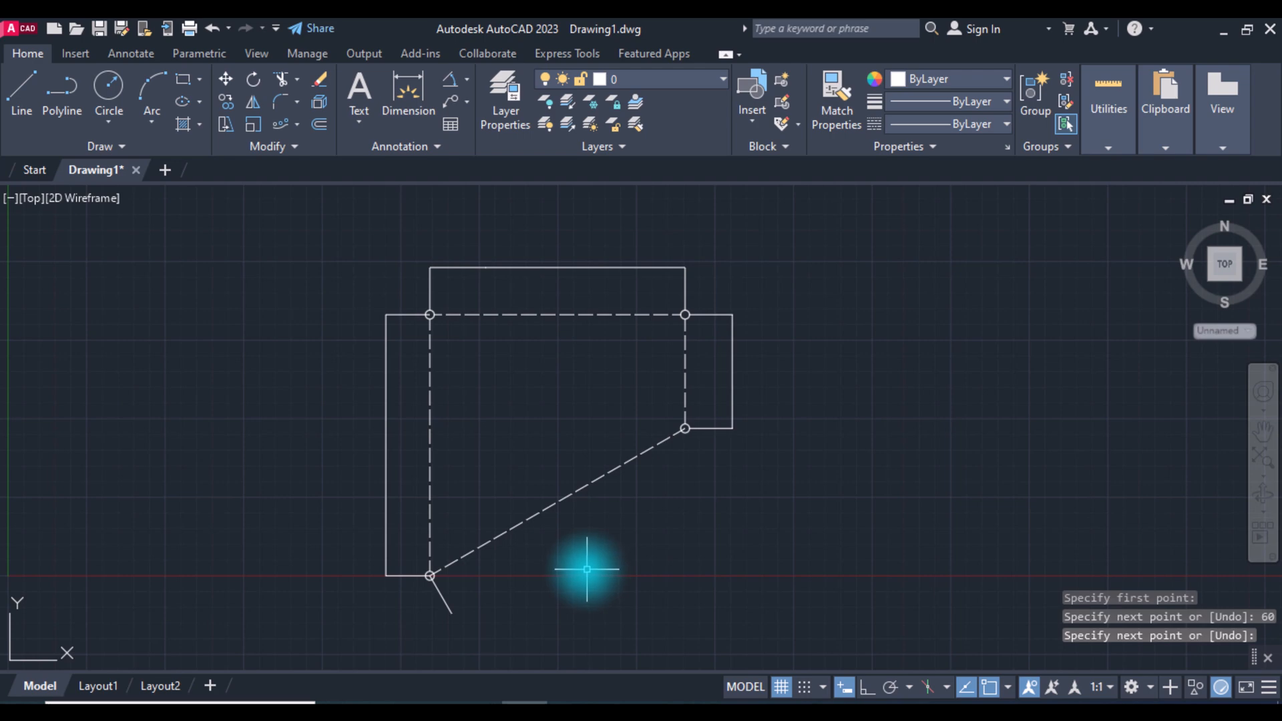
# Draw a 35-long line at 60° down-right from the lower-right circle's centre.
pyautogui.write('l')
pyautogui.press('Return')
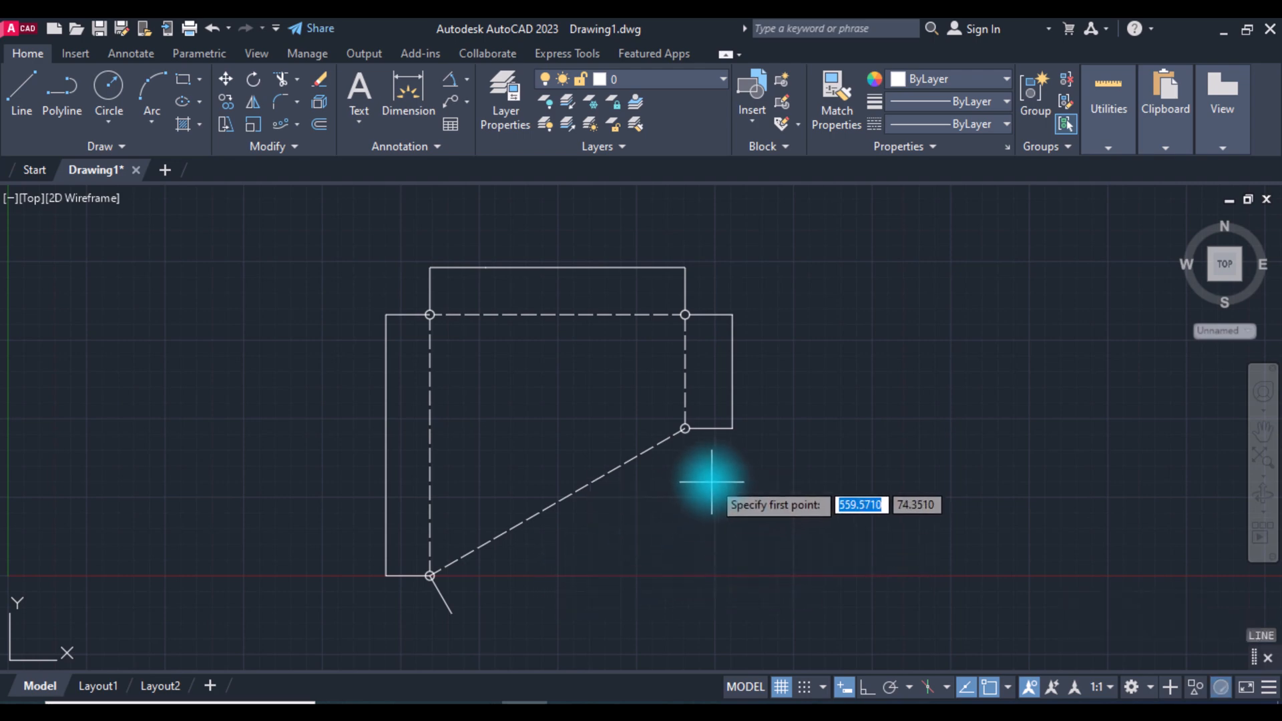
pyautogui.scroll(2, 685, 430)
pyautogui.click(681, 429)
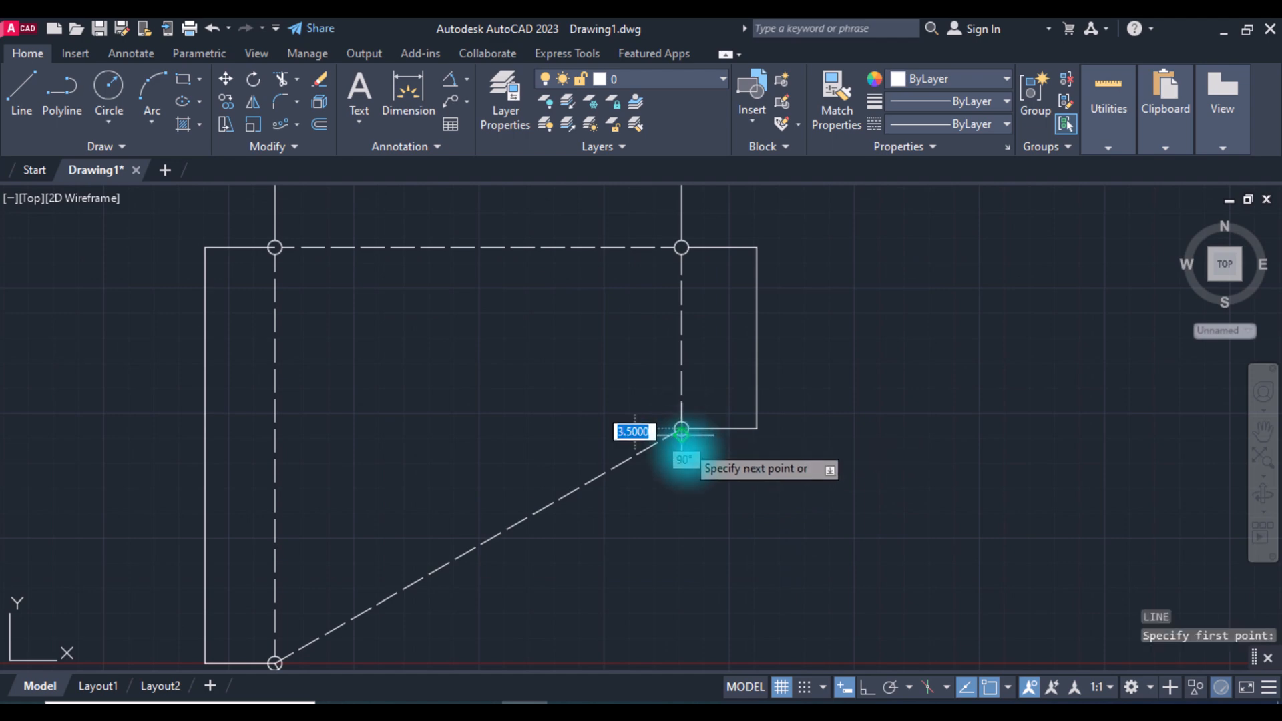
pyautogui.write('35')
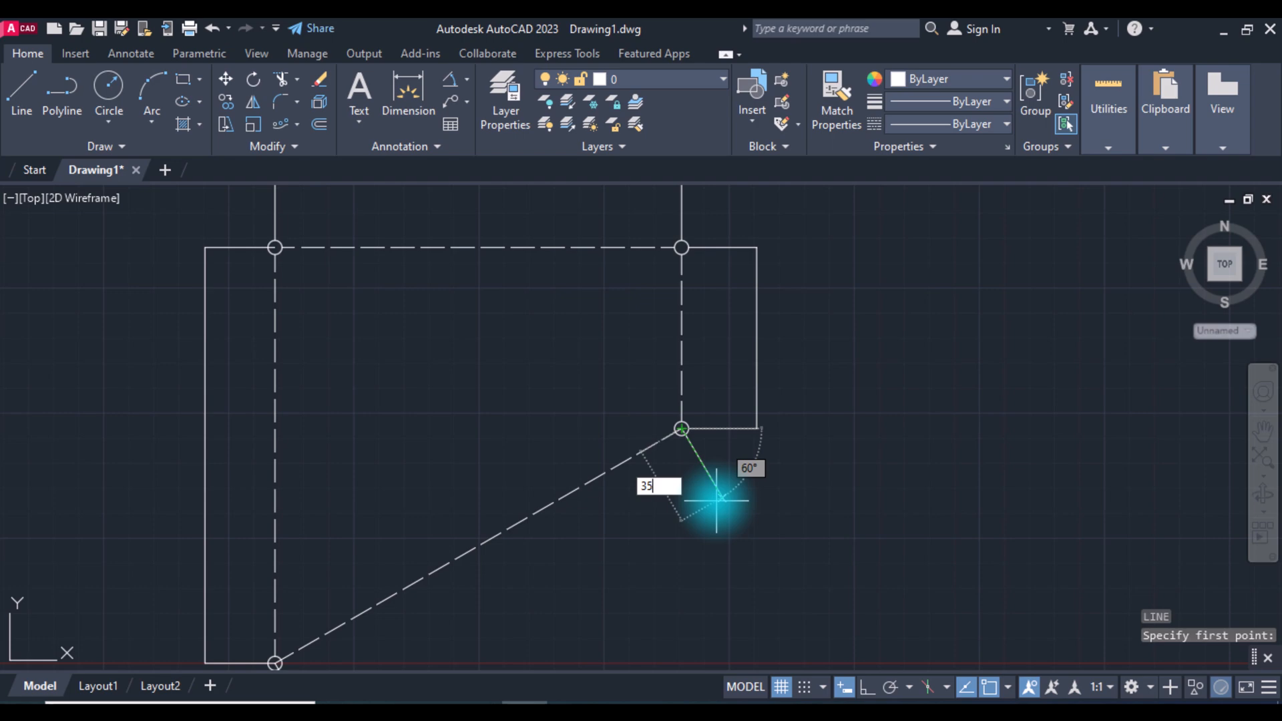
pyautogui.press('Tab')
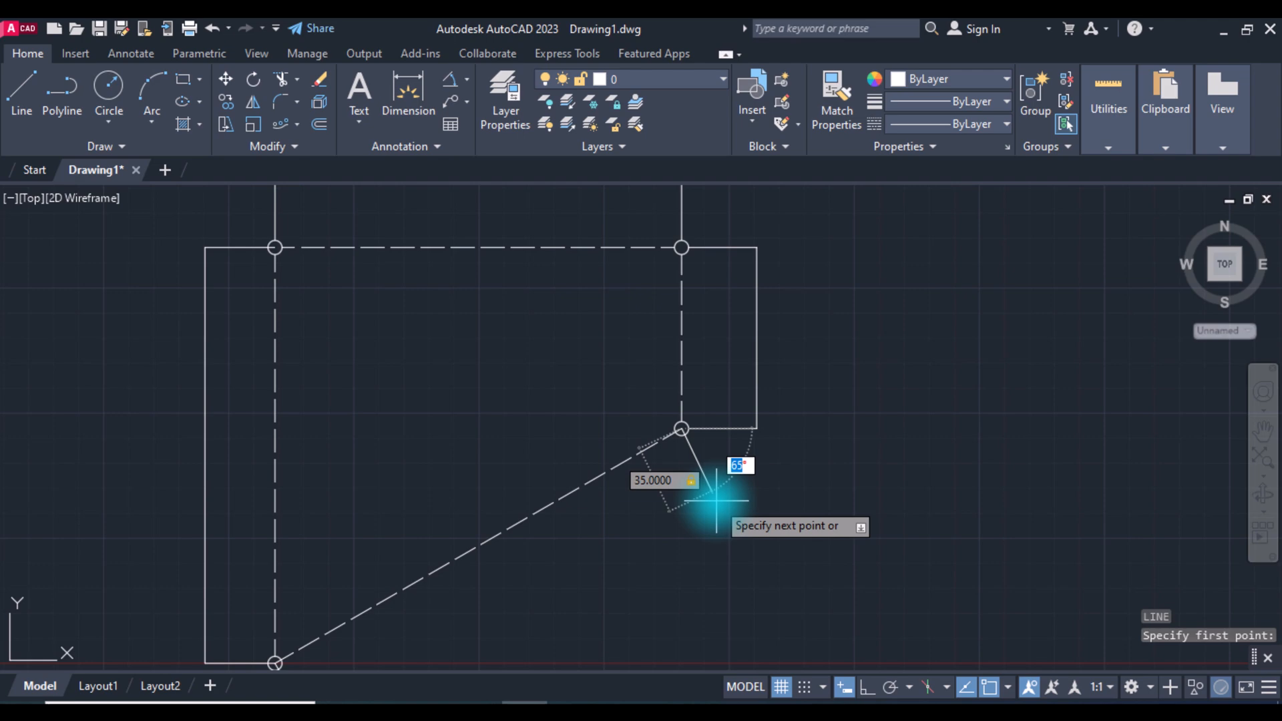
pyautogui.write('60')
pyautogui.press('Return')
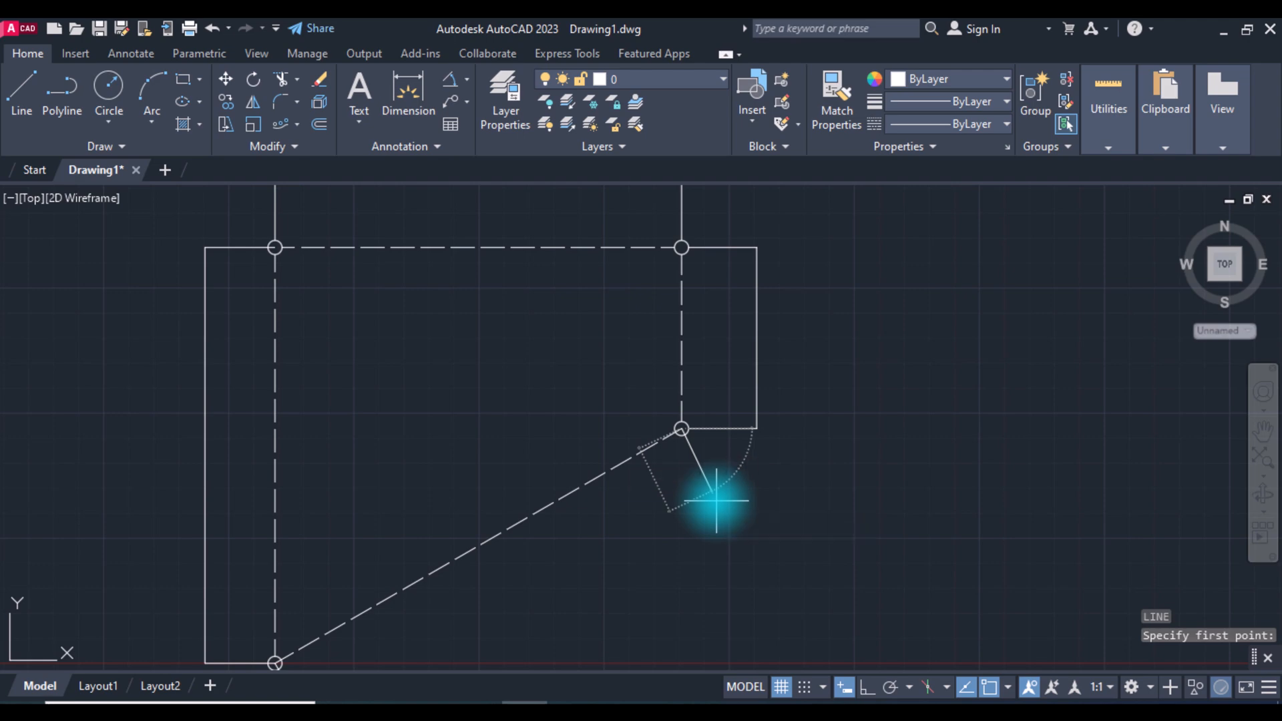
# Connect the free ends of the two 35-long lines to close the flange along the sloped edge.
pyautogui.scroll(-2, 717, 500)
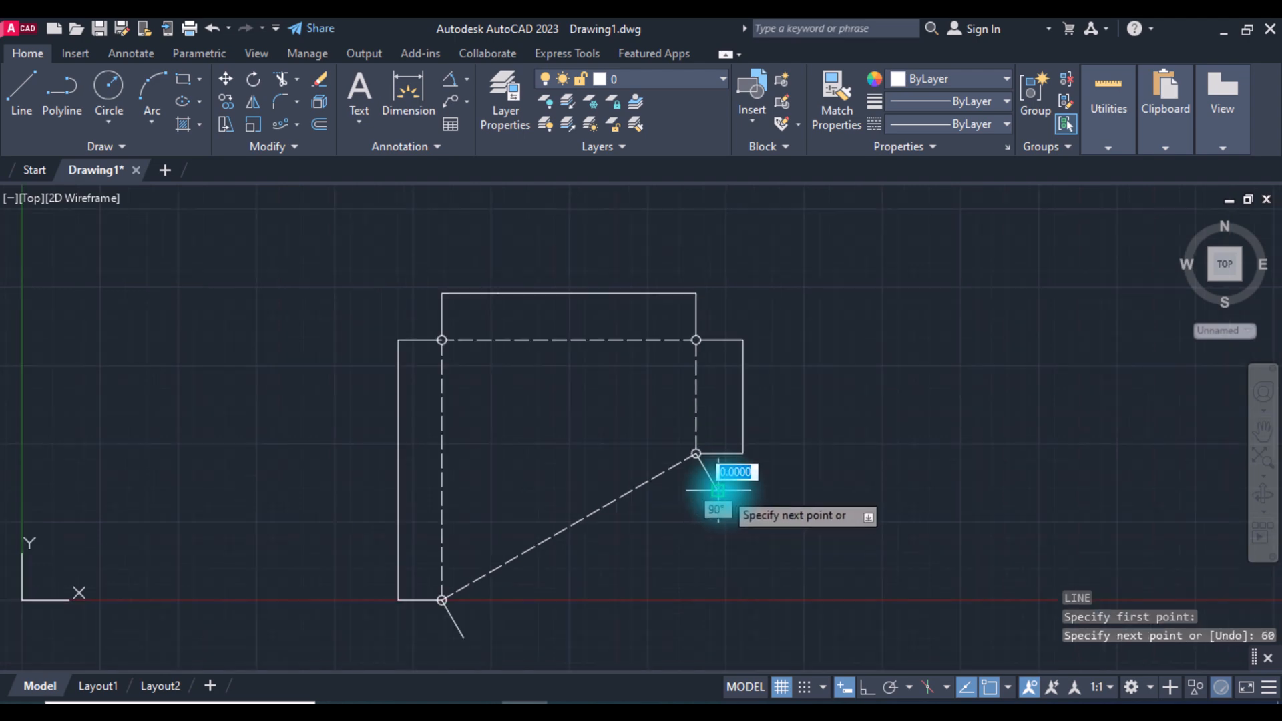
pyautogui.click(474, 637)
pyautogui.press('Return')
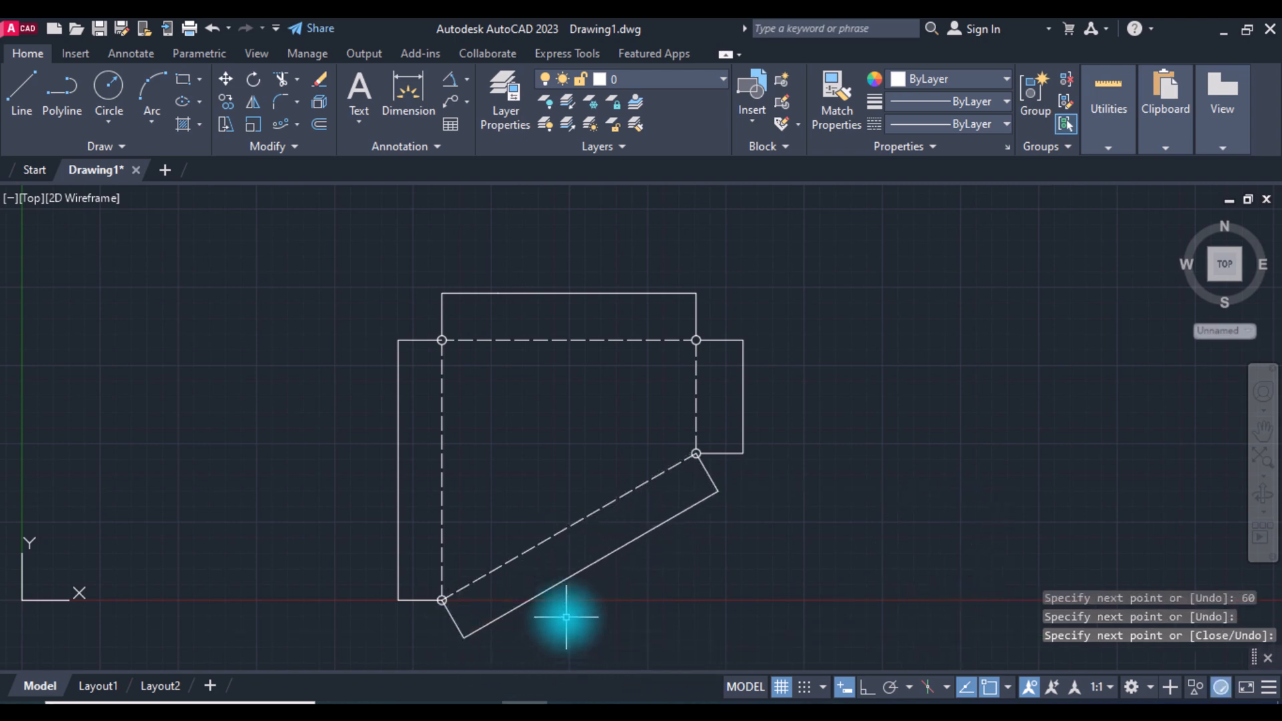
# Trim the excess segments at the four corner circles where the flange edges meet.
pyautogui.write('TR')
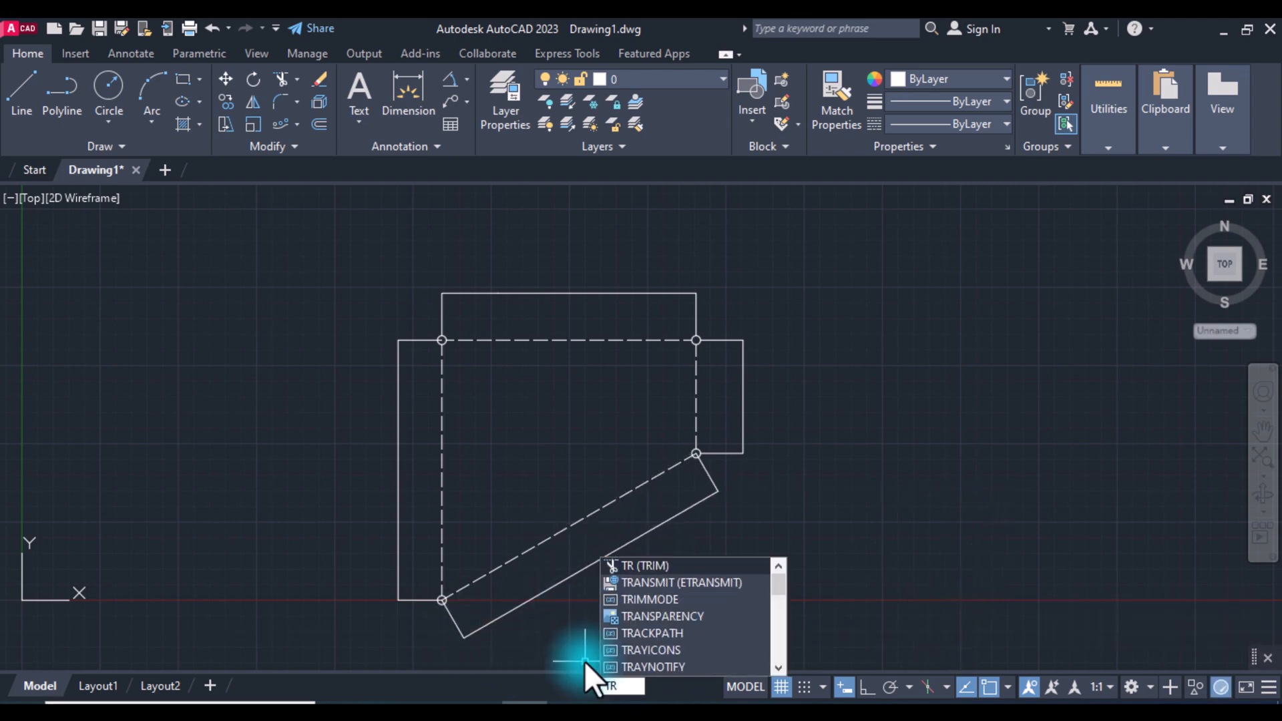
pyautogui.press('Return')
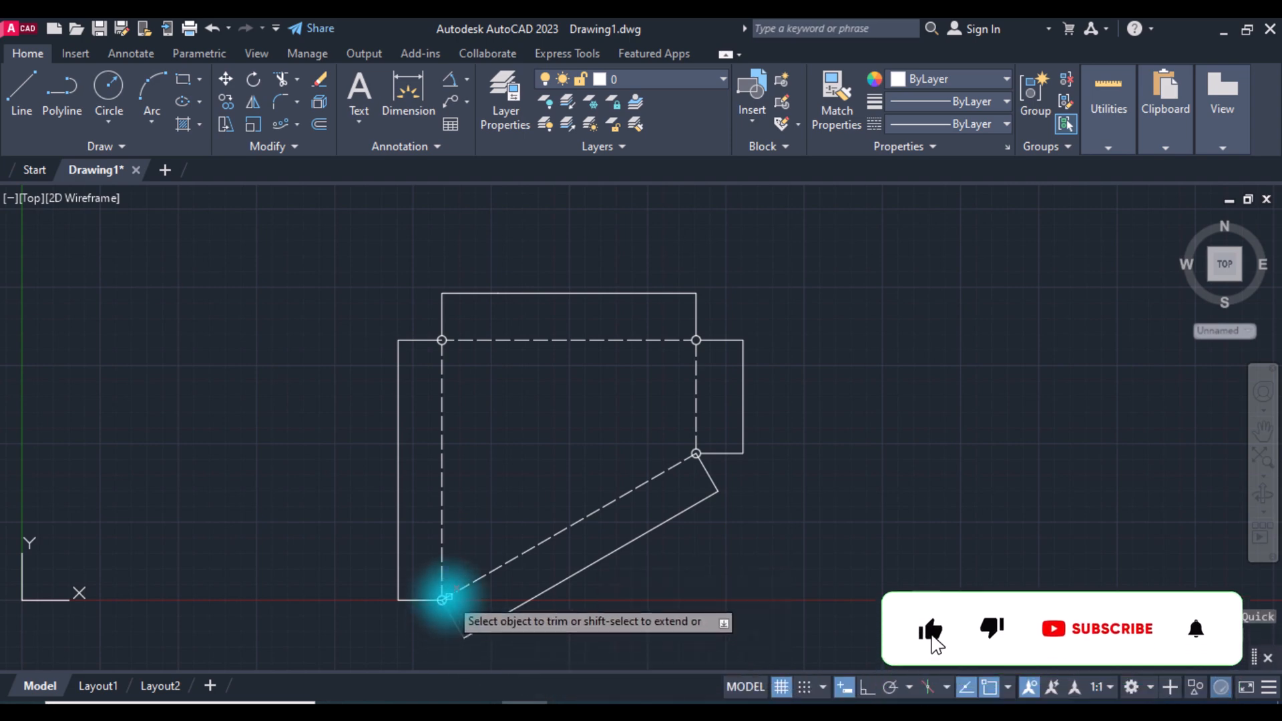
pyautogui.scroll(2, 443, 599)
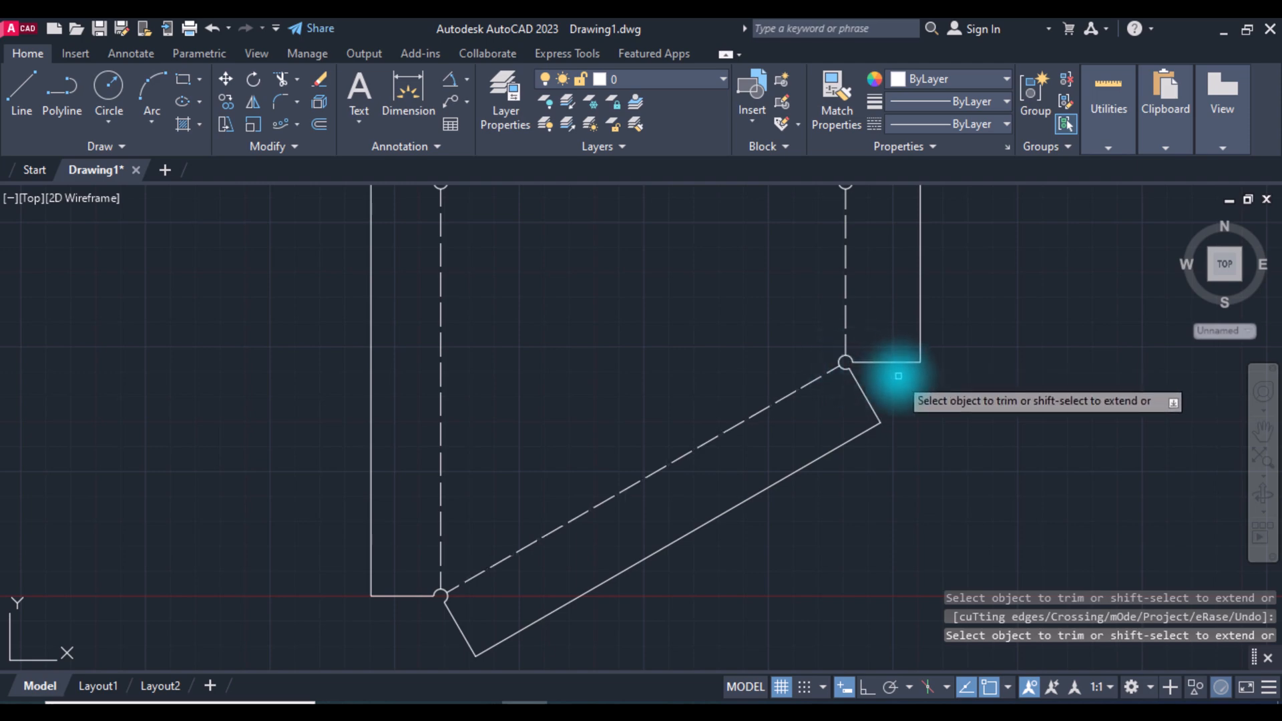
pyautogui.scroll(-2, 898, 376)
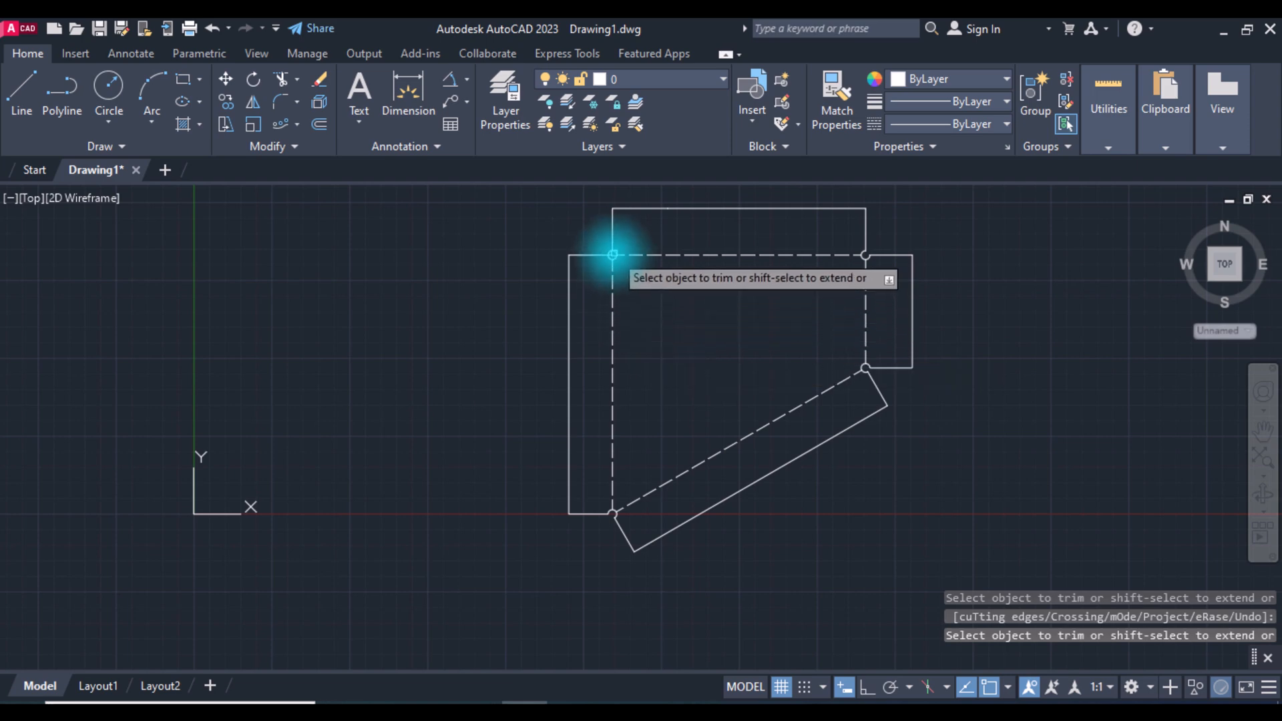
pyautogui.scroll(2, 611, 256)
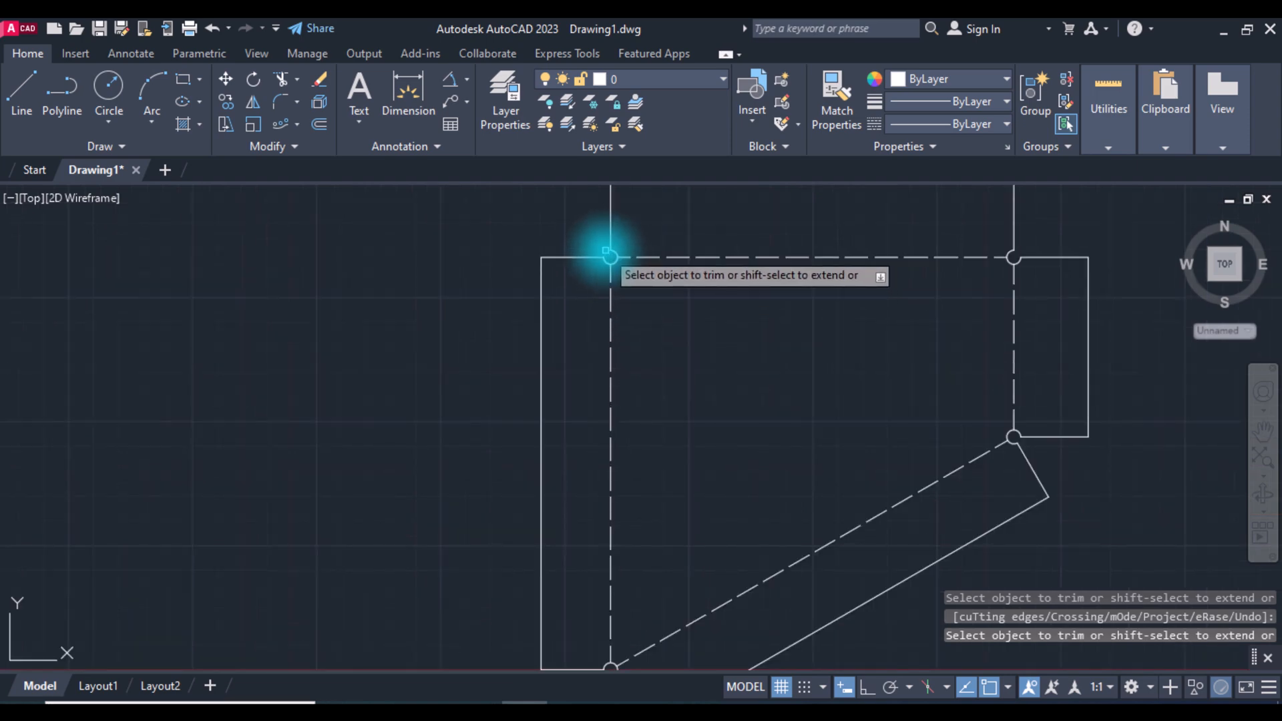
pyautogui.scroll(-2, 675, 349)
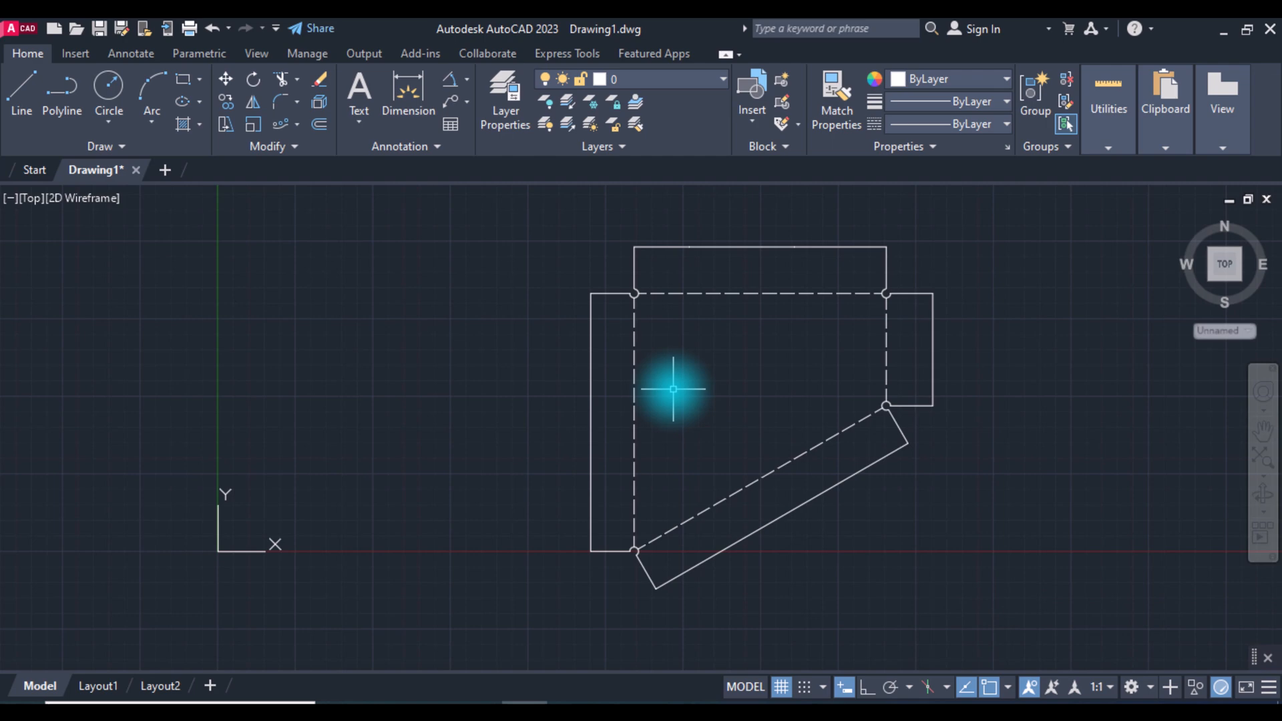
# With ortho on, draw a line starting 28 above the left flange's lower-left corner, running 20 to the right and 35 upward.
pyautogui.write('l')
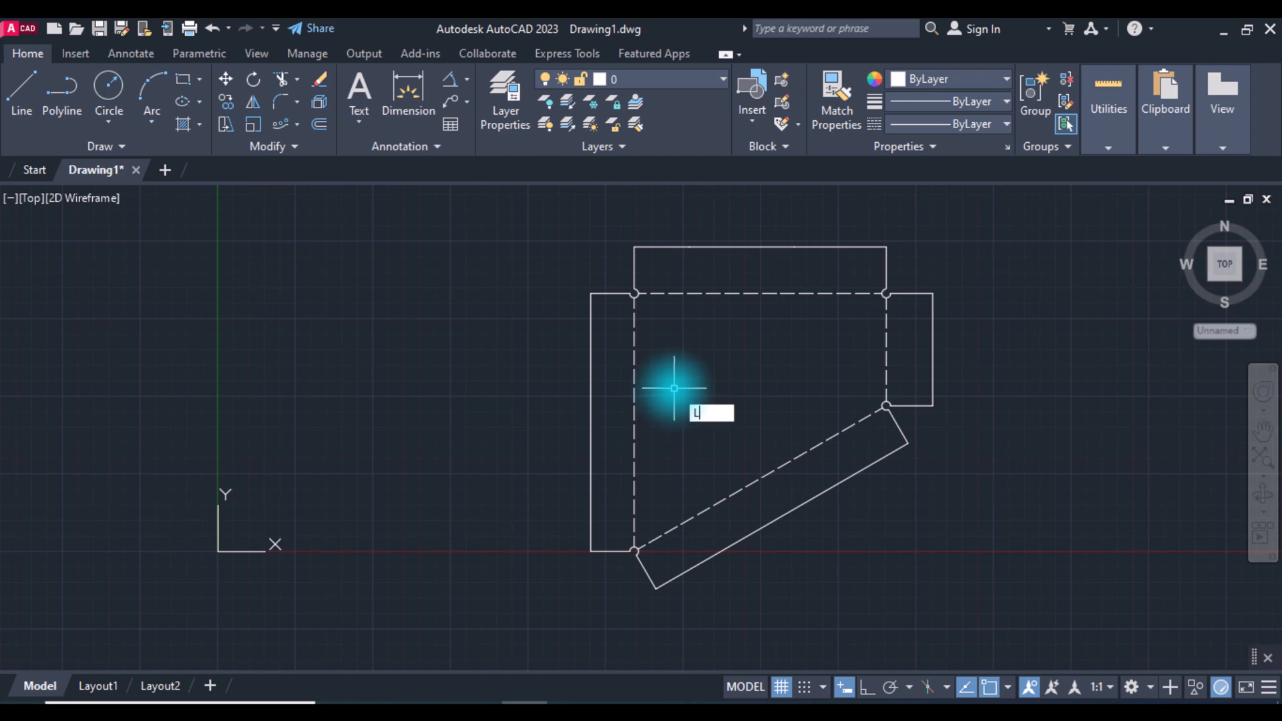
pyautogui.press('Return')
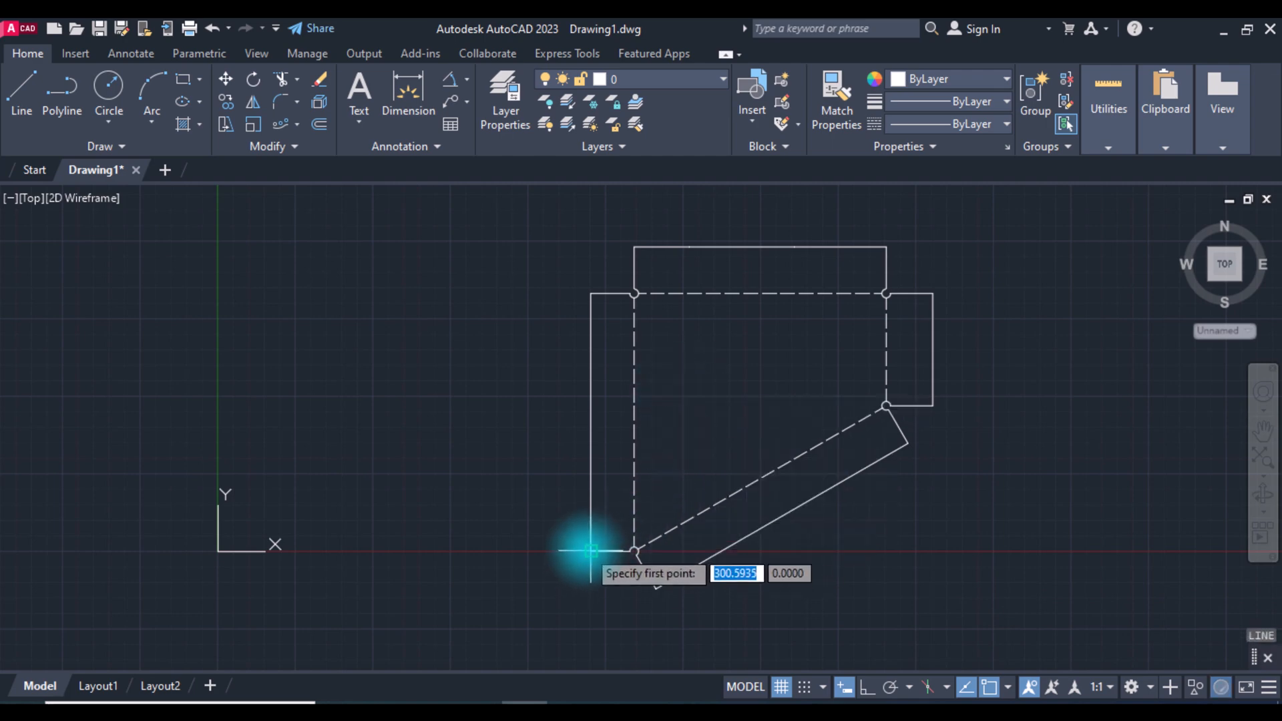
pyautogui.click(591, 551)
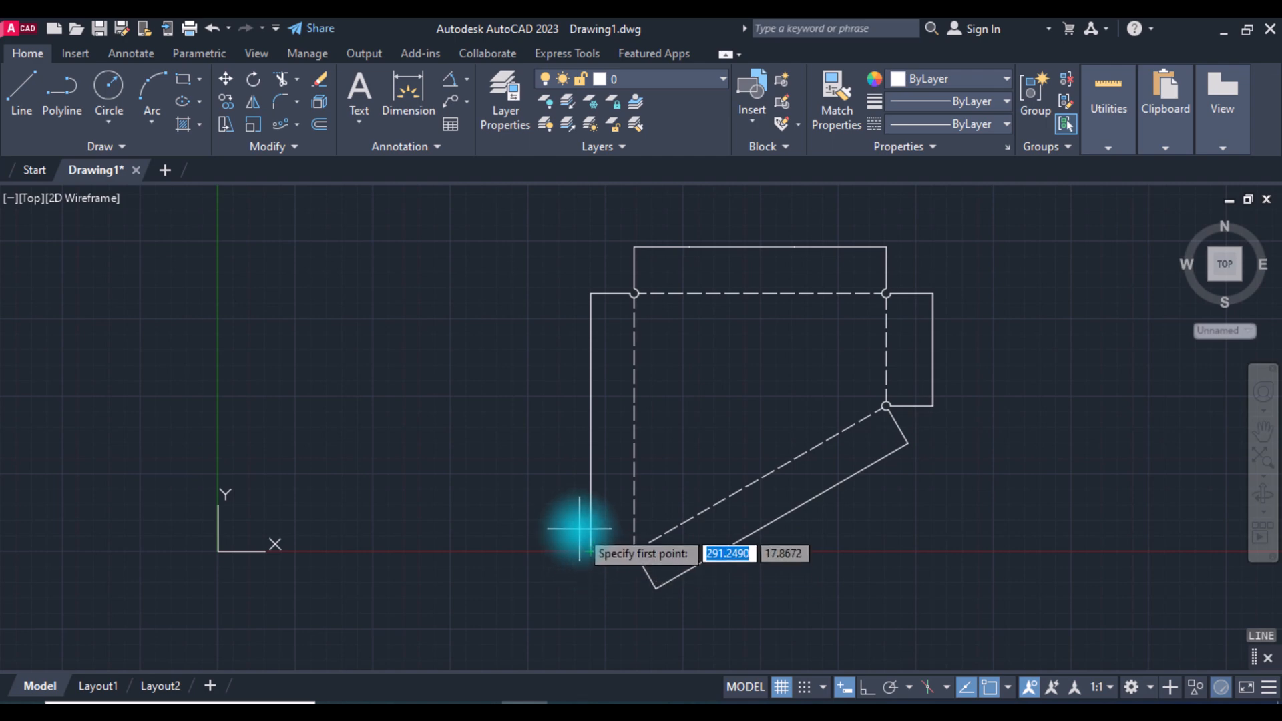
pyautogui.write('28')
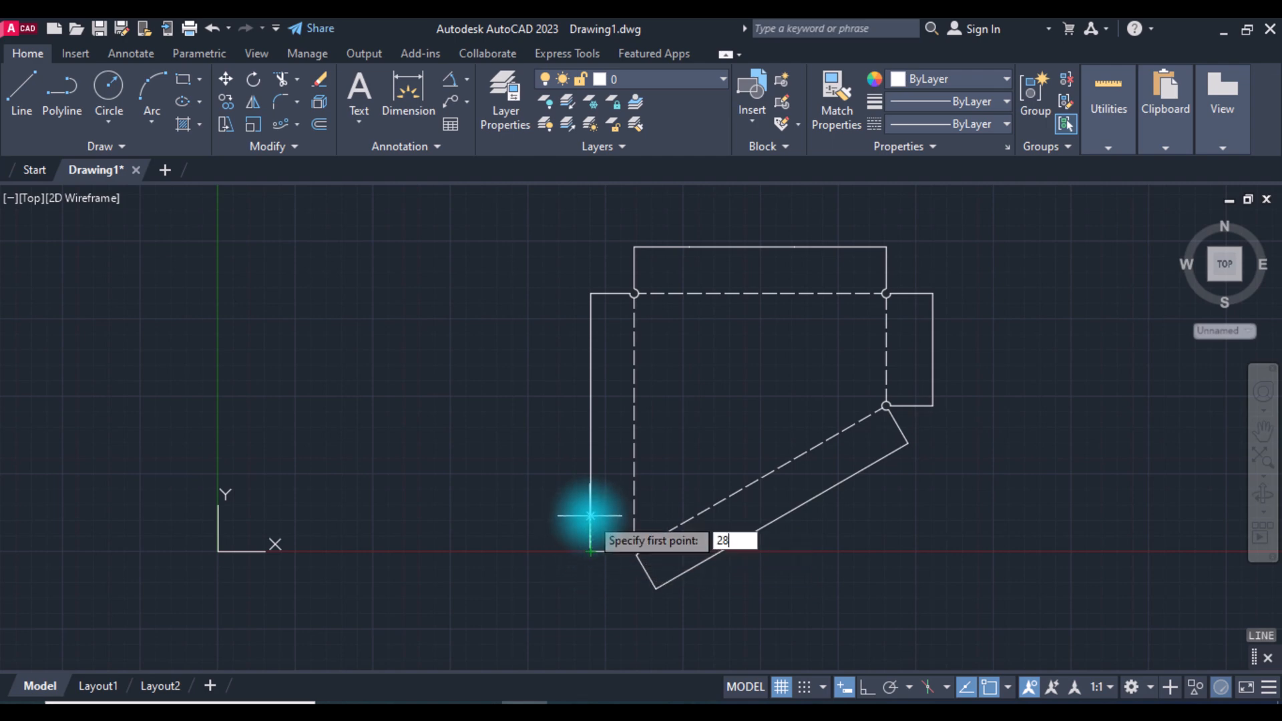
pyautogui.press('Return')
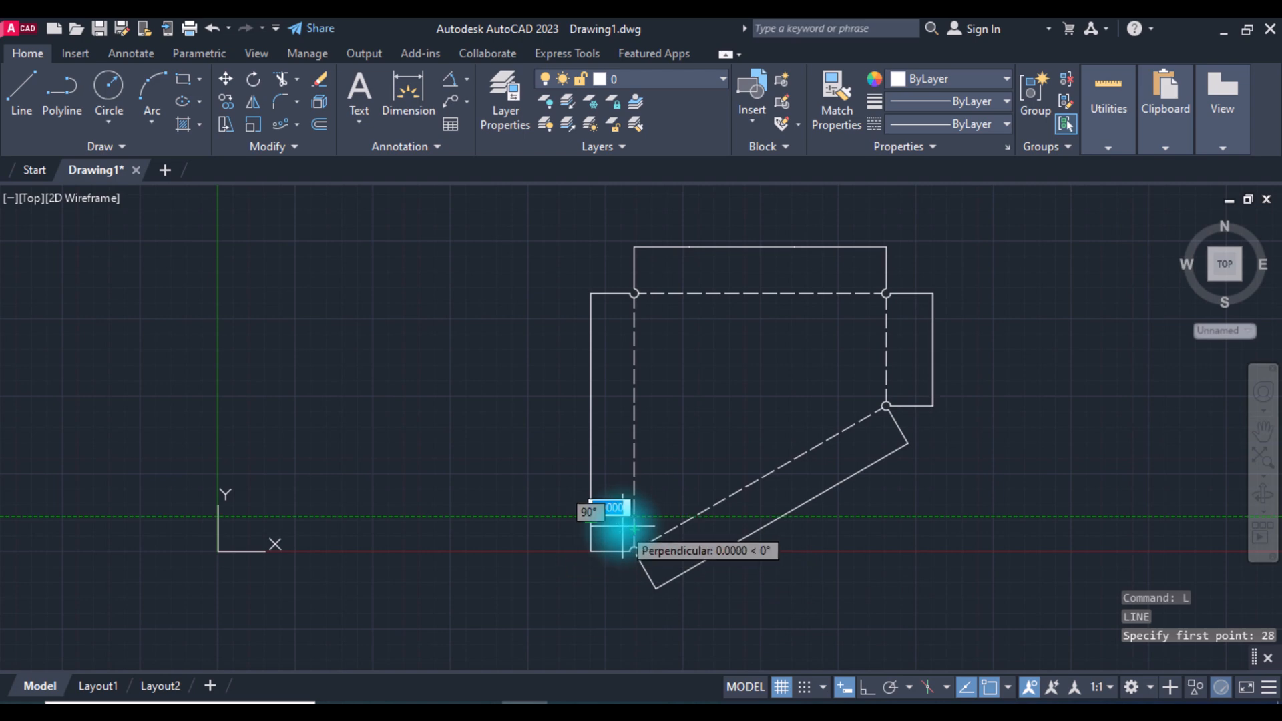
pyautogui.click(867, 688)
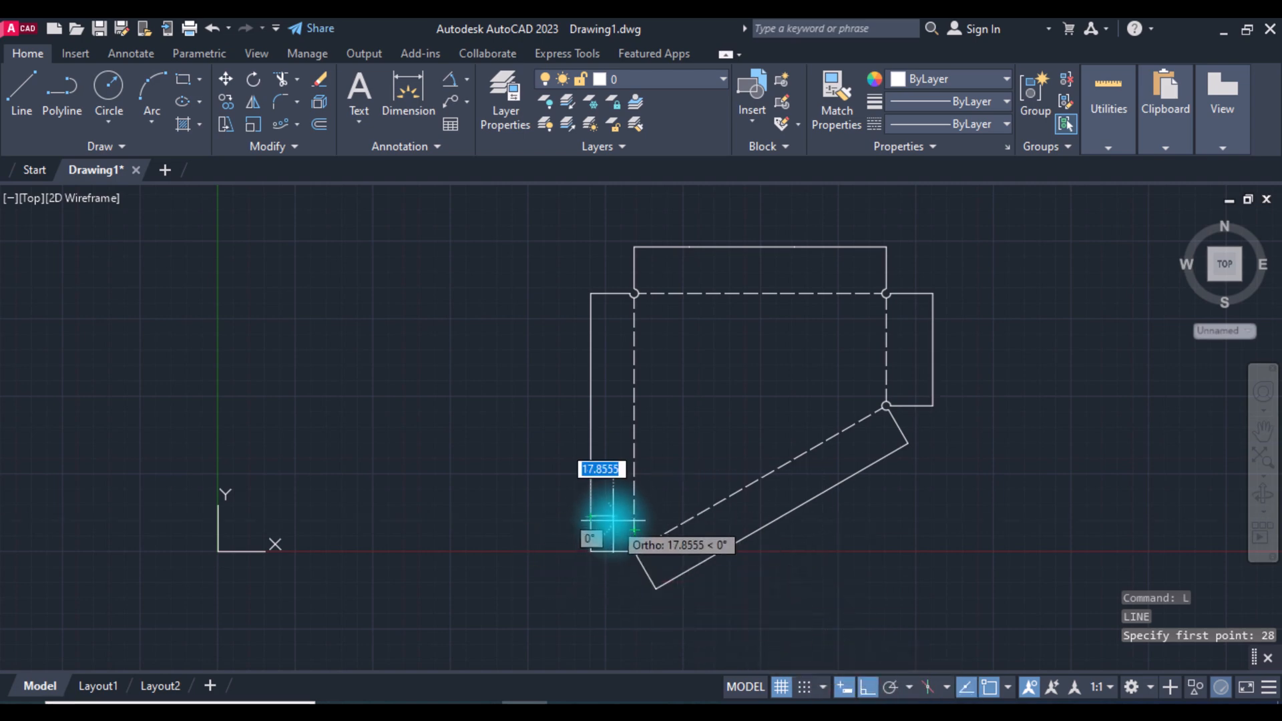
pyautogui.write('20')
pyautogui.press('Return')
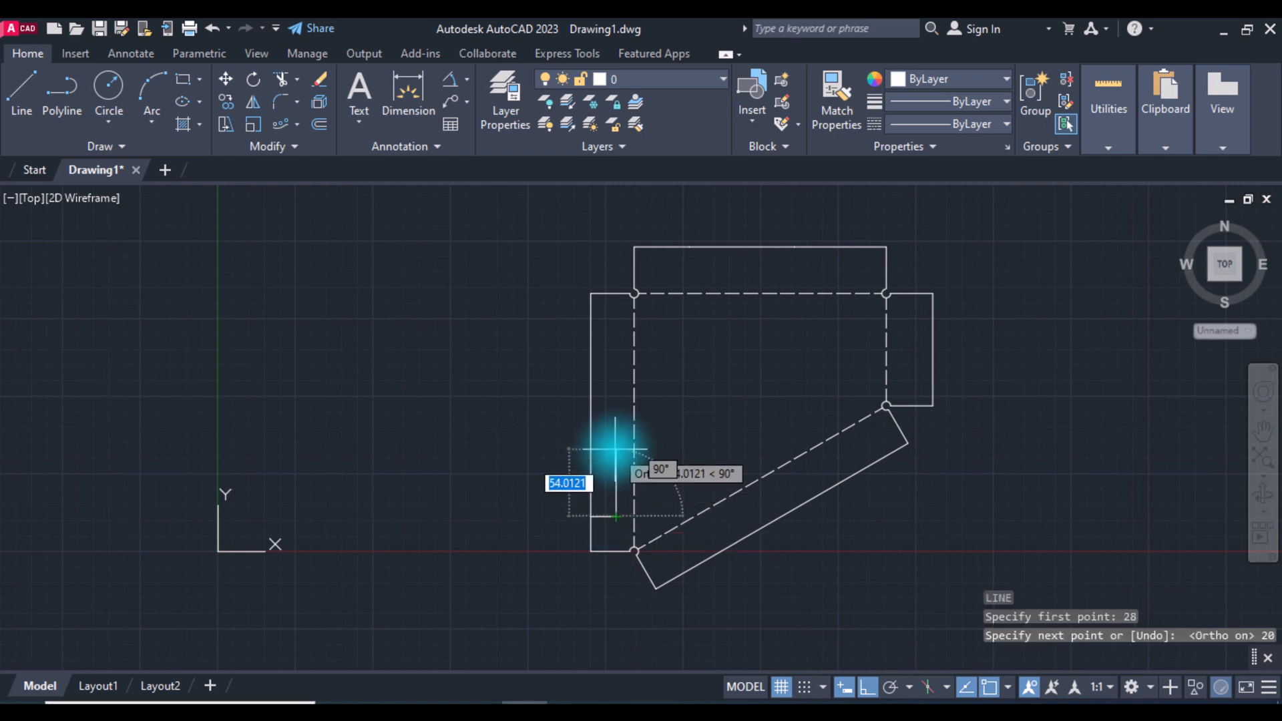
pyautogui.write('35')
pyautogui.press('Return')
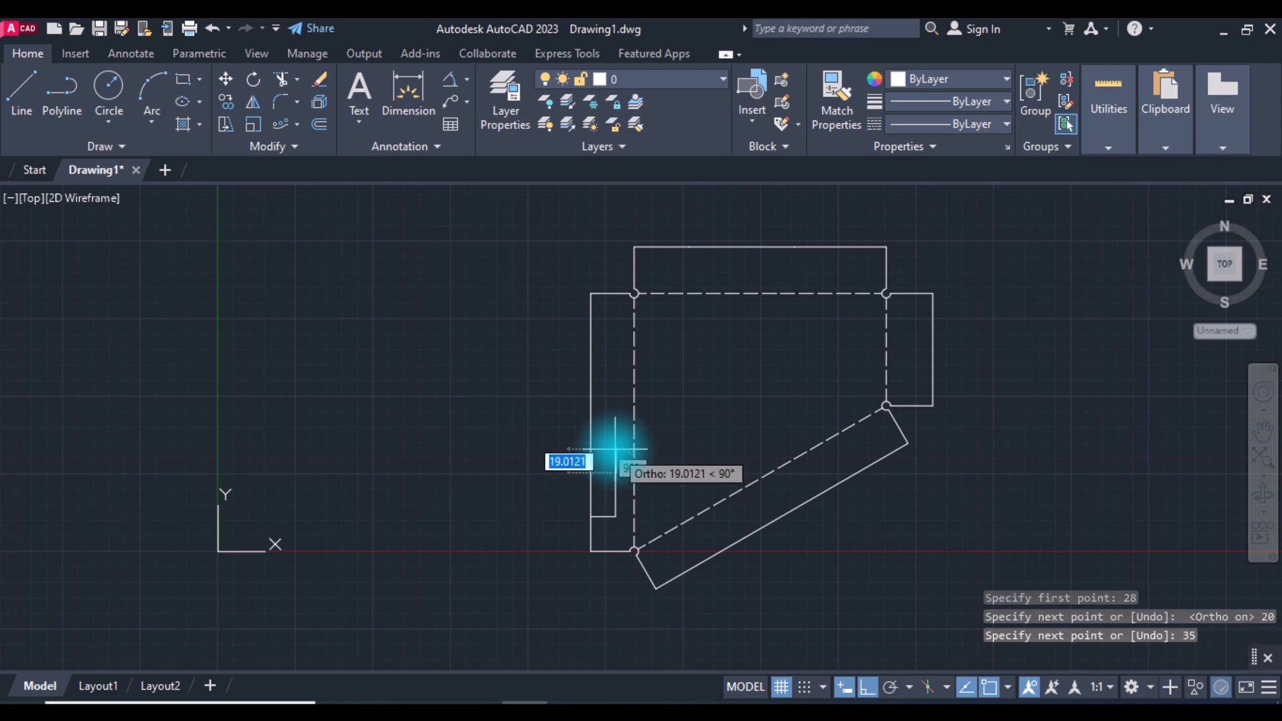
pyautogui.press('Escape')
# Draw a radius 4.5 circle centred where the 20-long horizontal and 35-long vertical lines meet in the left flange.
pyautogui.write('c')
pyautogui.press('Return')
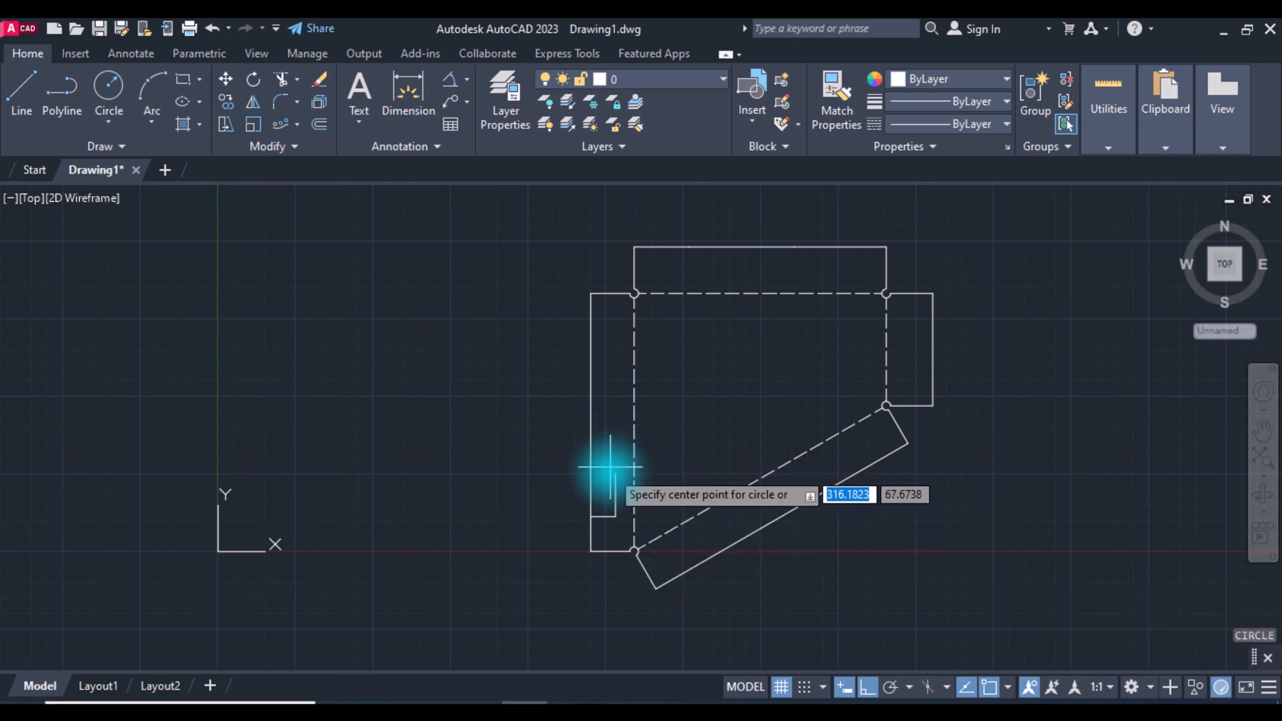
pyautogui.click(615, 515)
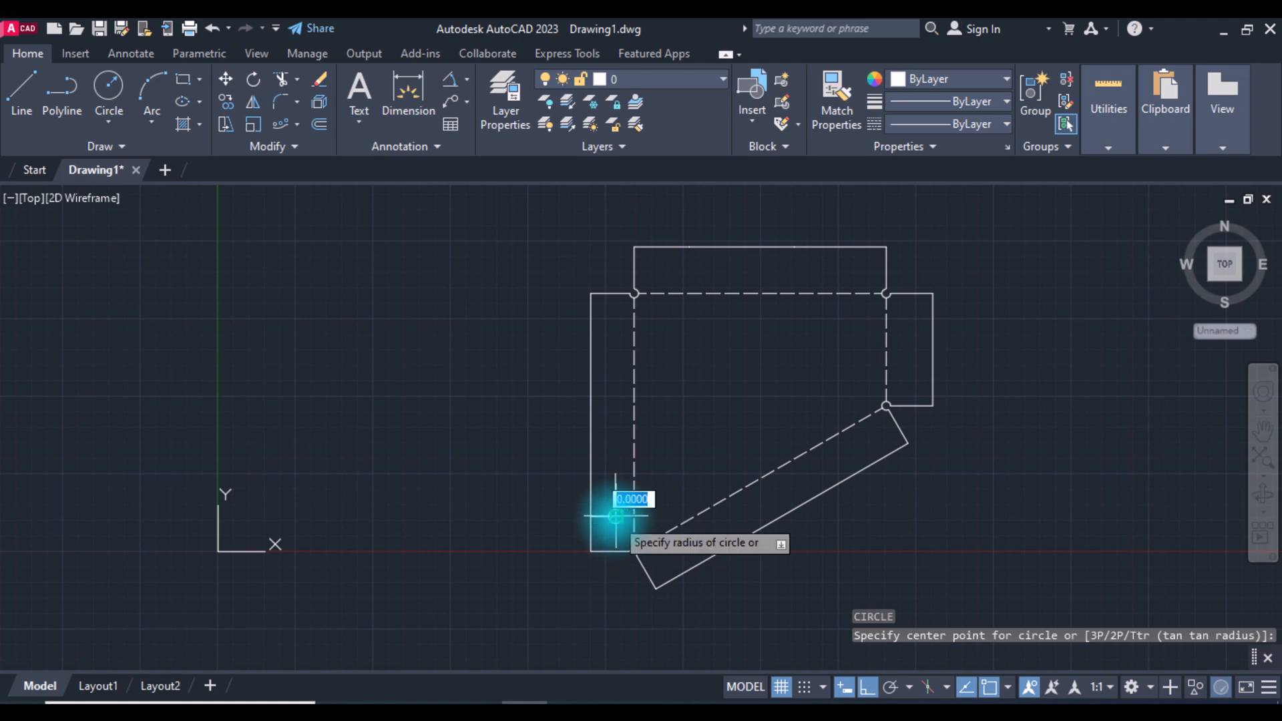
pyautogui.write('4.')
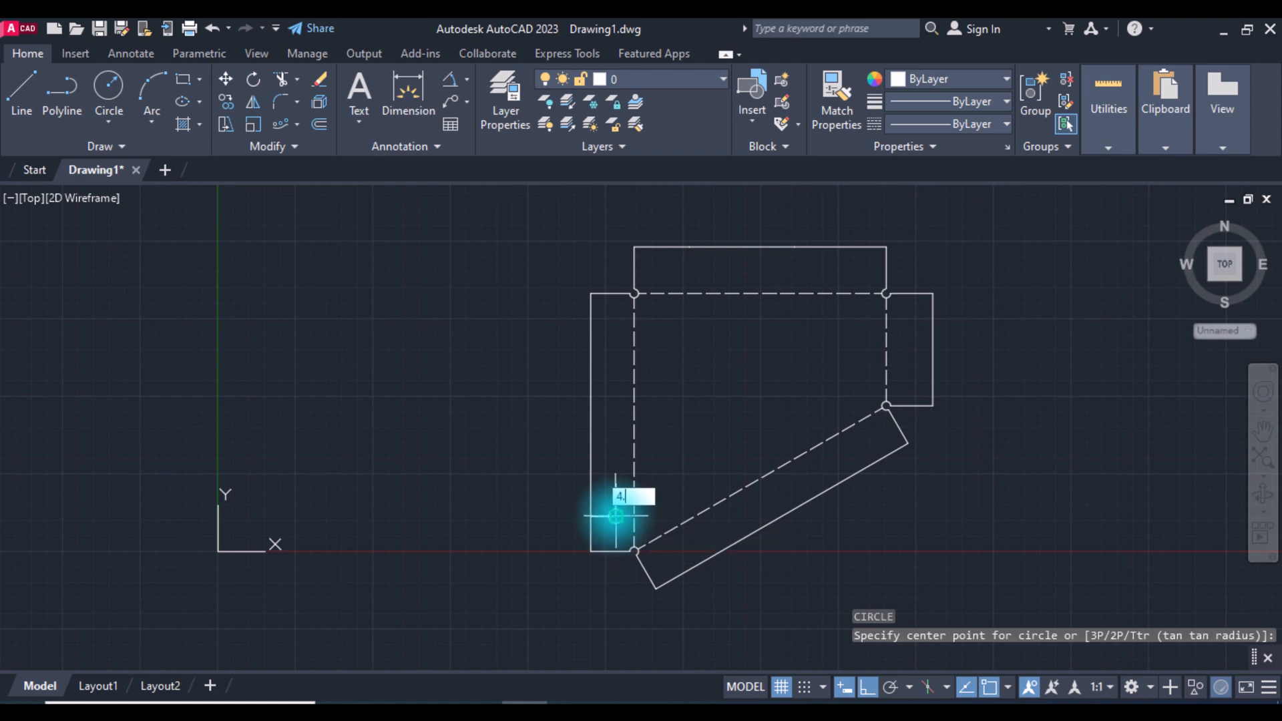
pyautogui.write('5')
pyautogui.press('Return')
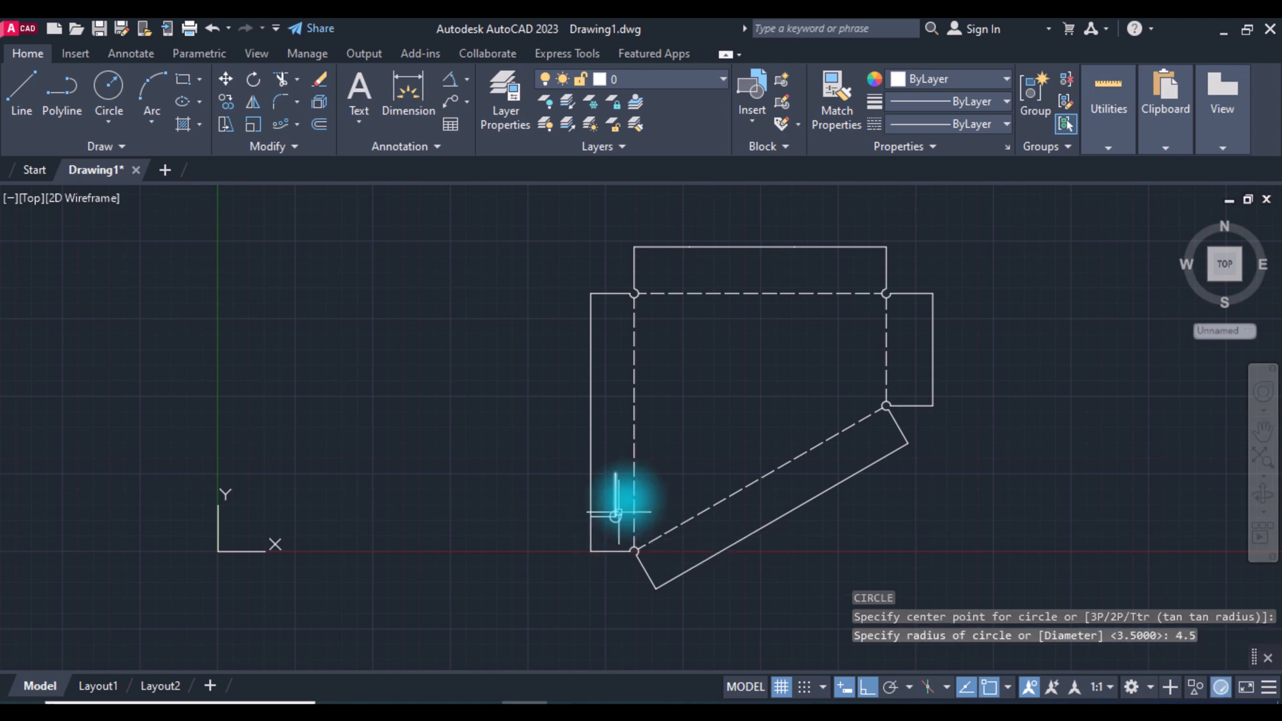
# Draw a radius 4.5 circle at the upper end of the 35-long vertical line and erase both construction lines in the left flange.
pyautogui.write('c')
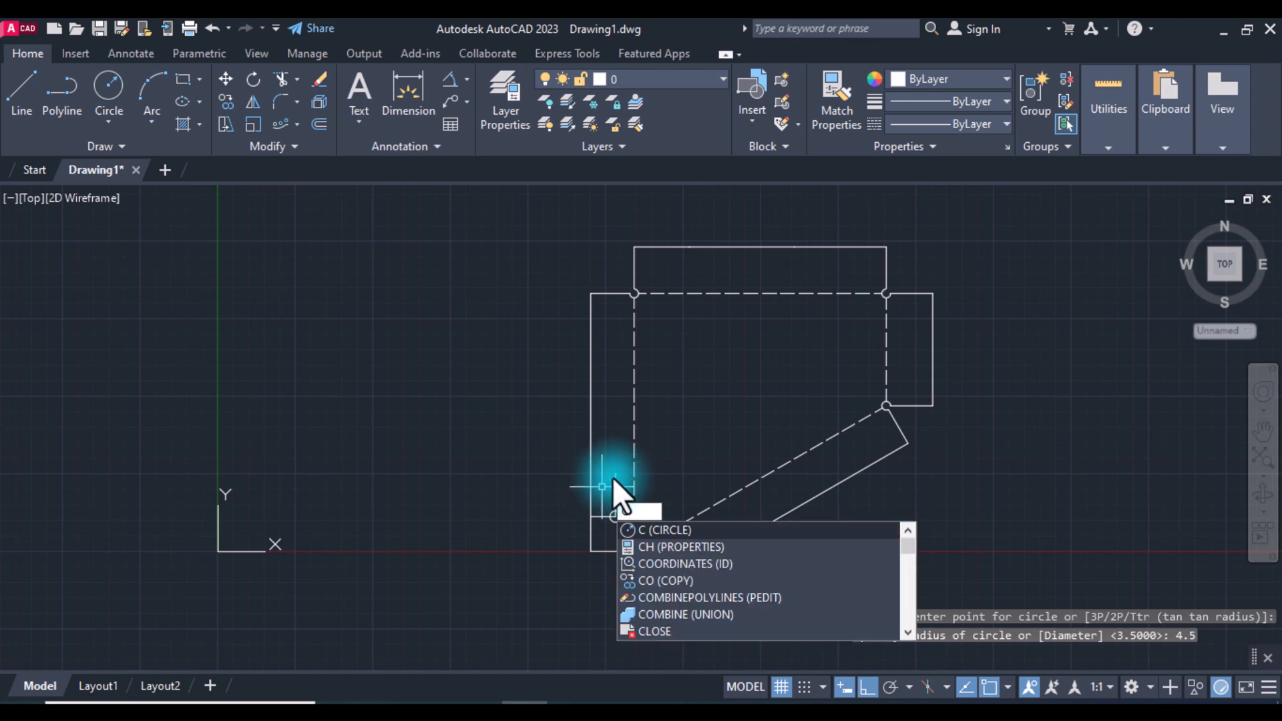
pyautogui.press('Return')
pyautogui.click(615, 471)
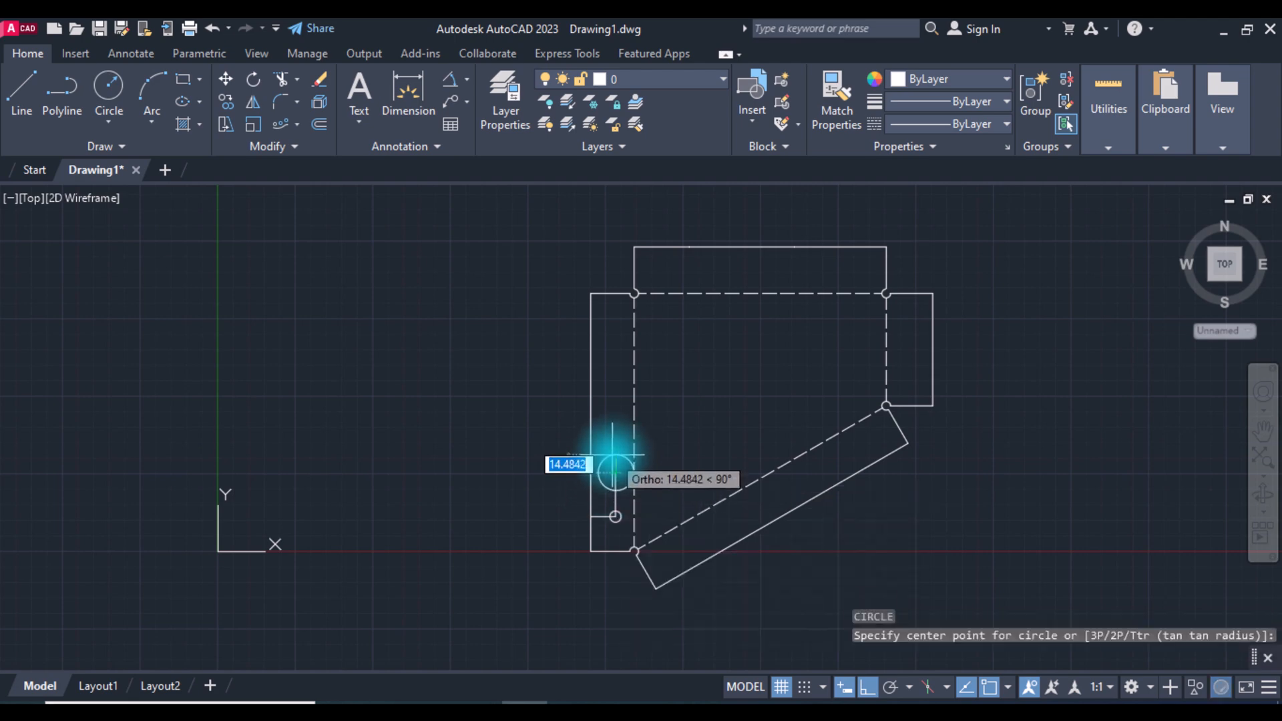
pyautogui.write('4.5')
pyautogui.press('Return')
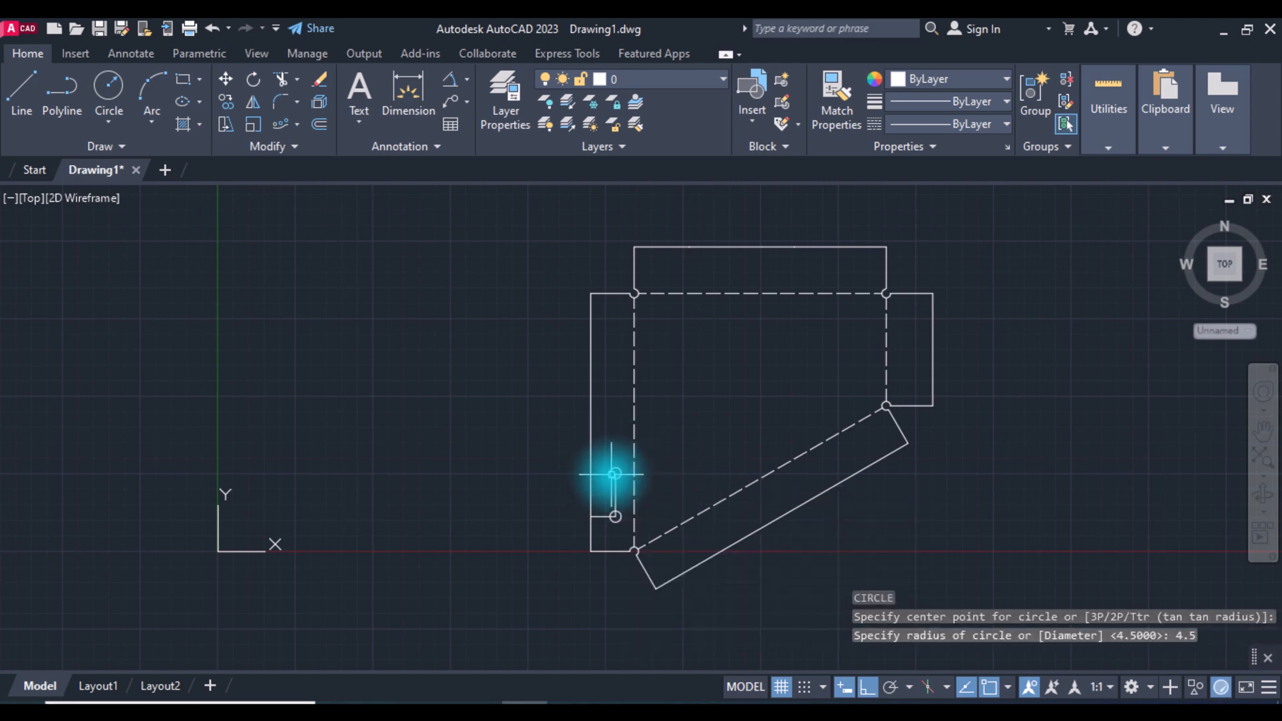
pyautogui.click(601, 516)
pyautogui.press('Delete')
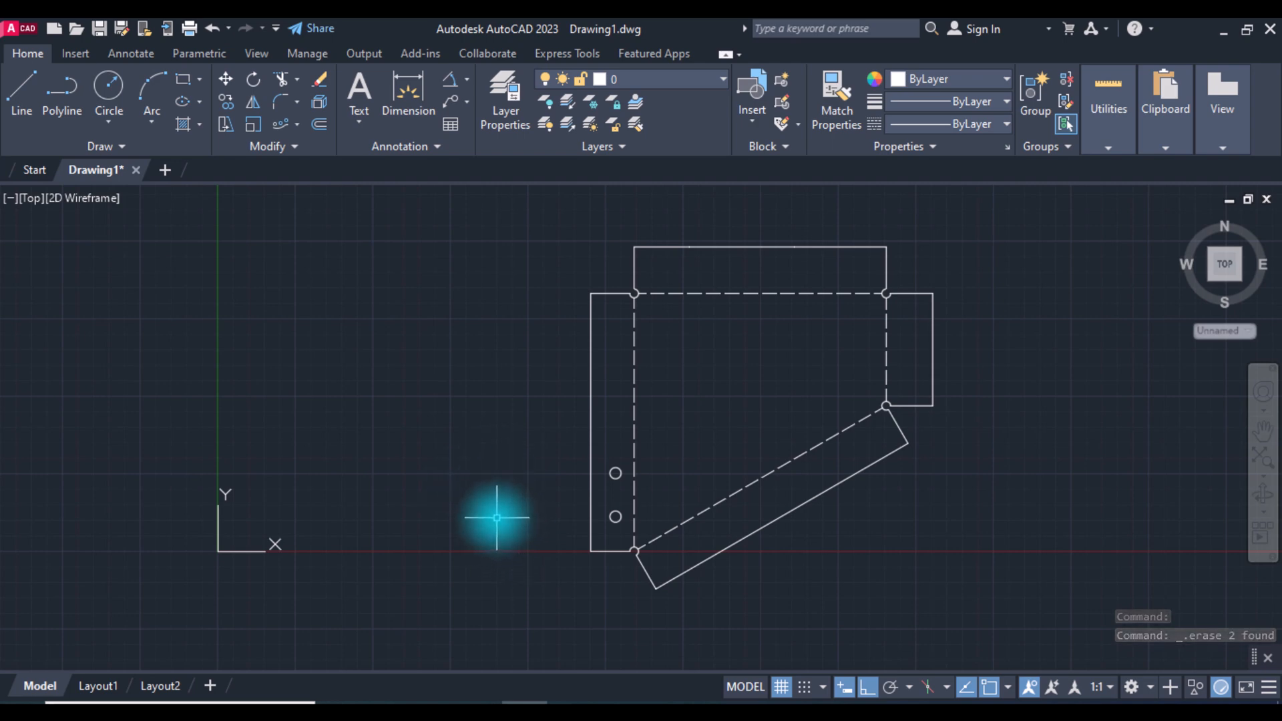
# Draw a 20-long vertical line downward from the marked point near the left end of the top flange's upper edge.
pyautogui.write('line')
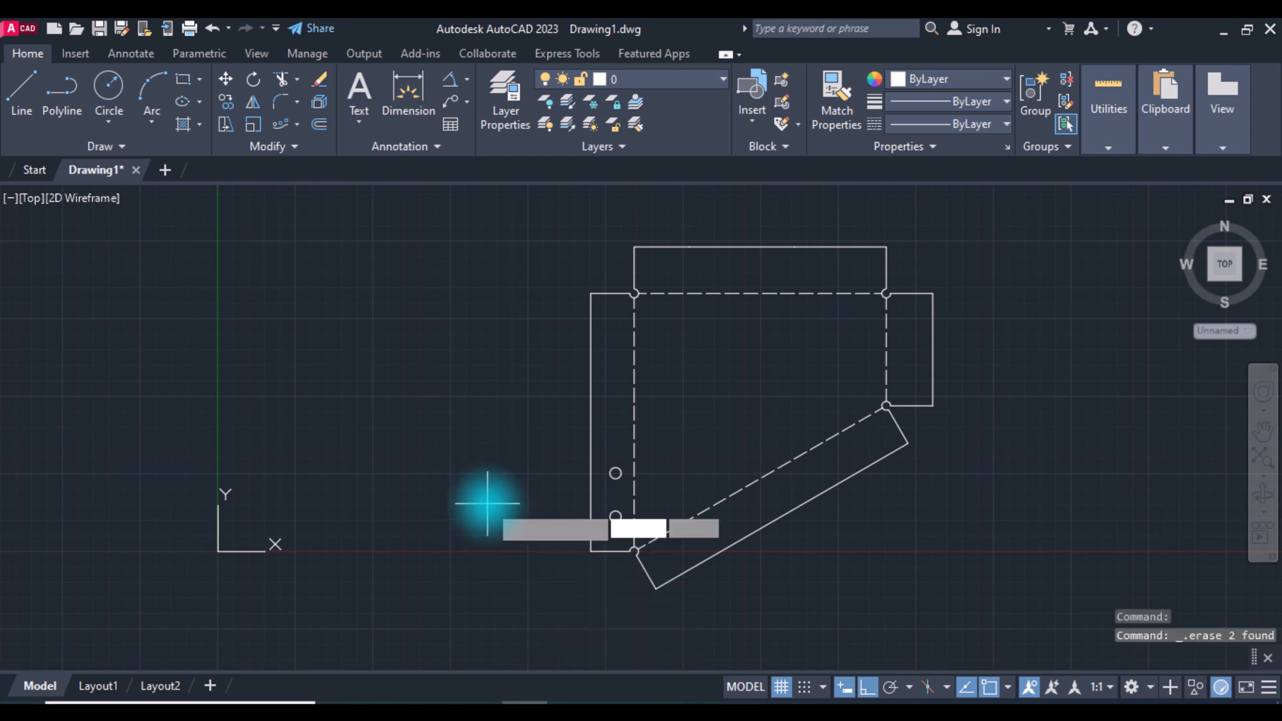
pyautogui.press('Return')
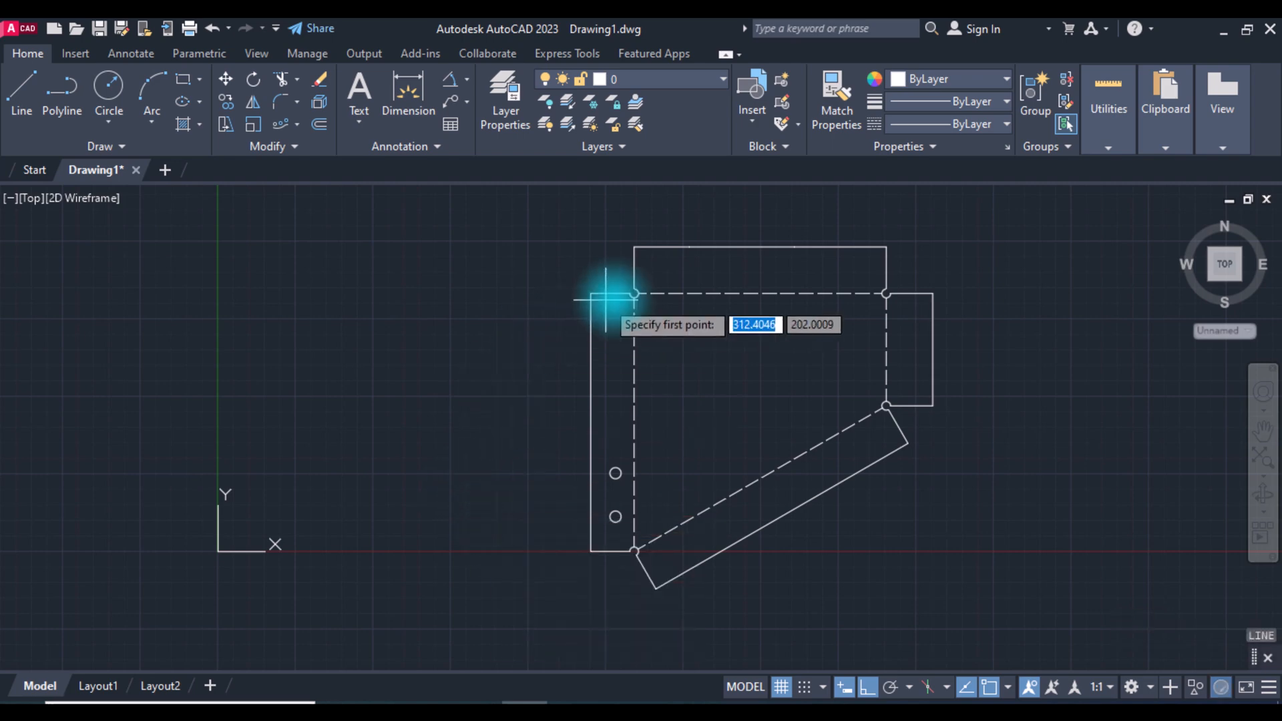
pyautogui.click(686, 250)
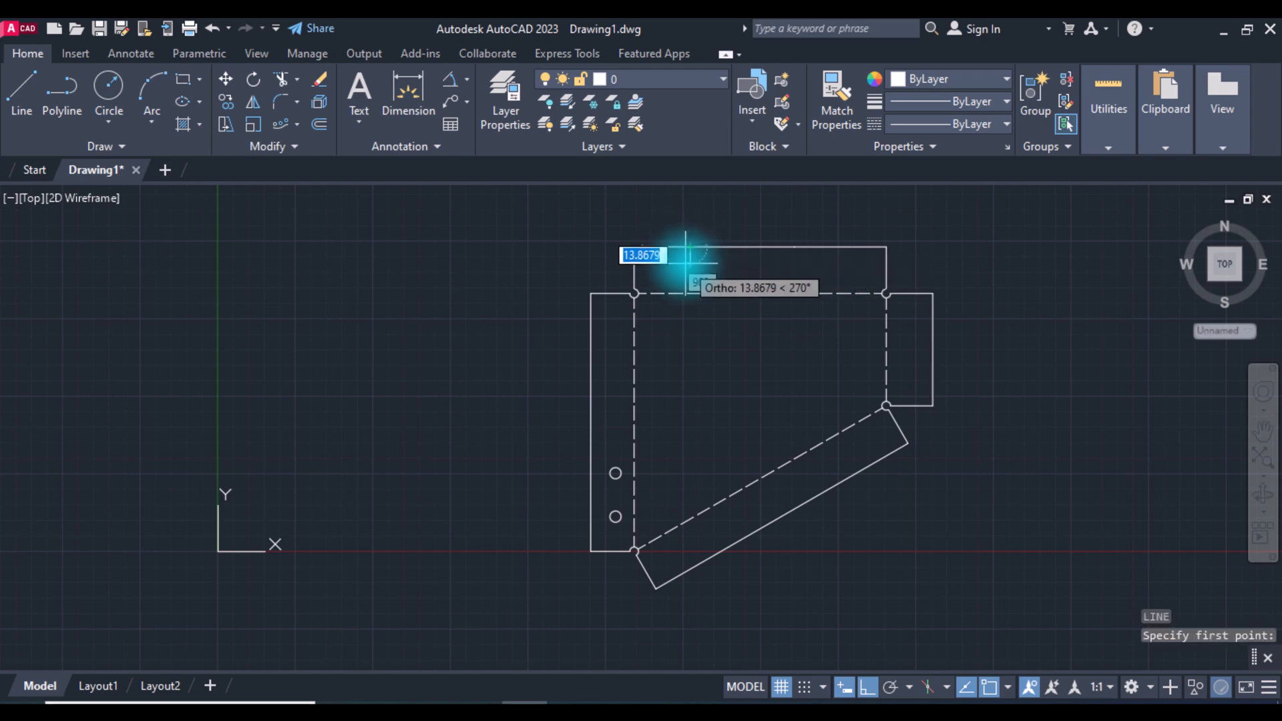
pyautogui.write('20')
pyautogui.press('Return')
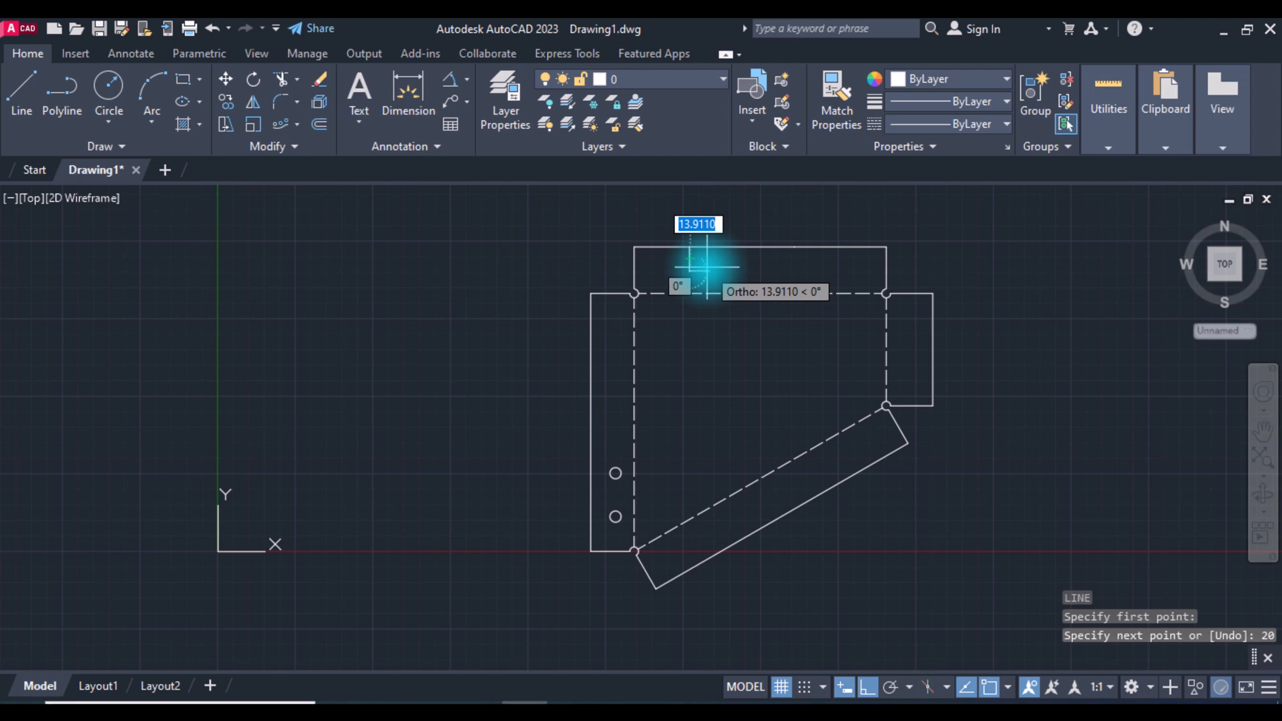
pyautogui.press('Return')
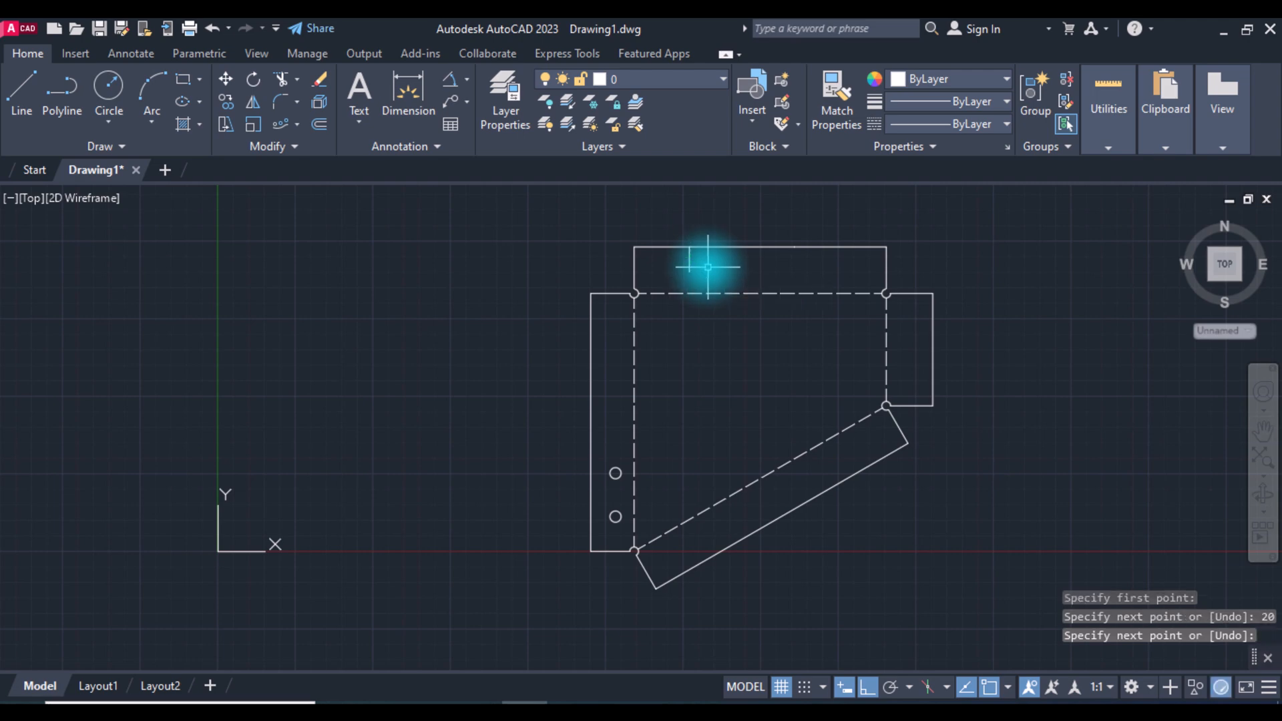
# Draw a radius 4.5 circle centred 15 to the right of the 20-long vertical line's lower end in the top flange.
pyautogui.write('c')
pyautogui.press('Return')
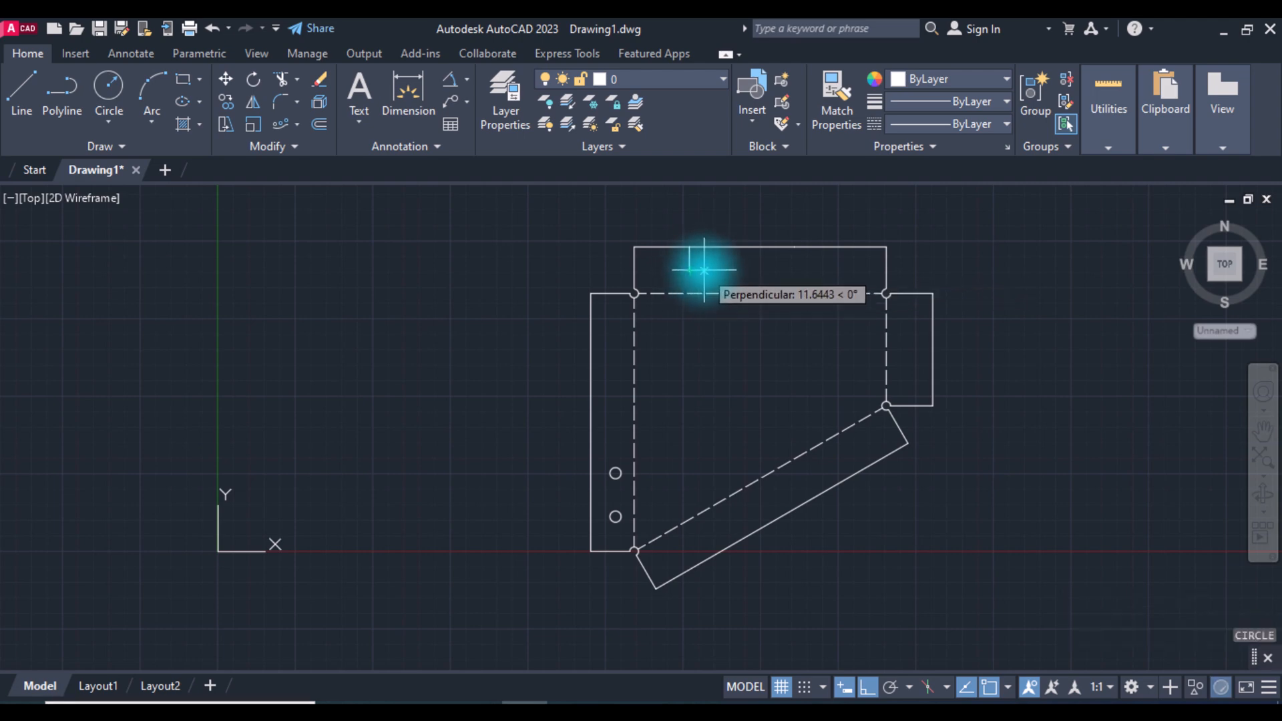
pyautogui.write('15')
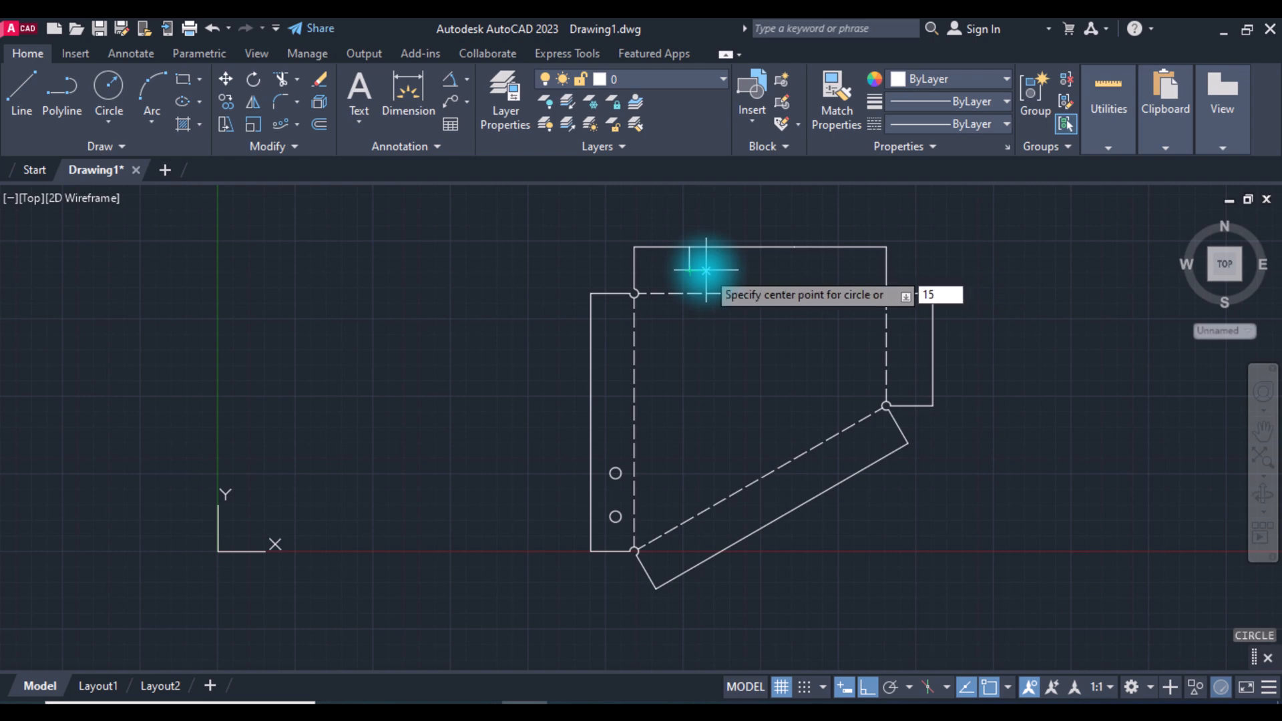
pyautogui.press('Return')
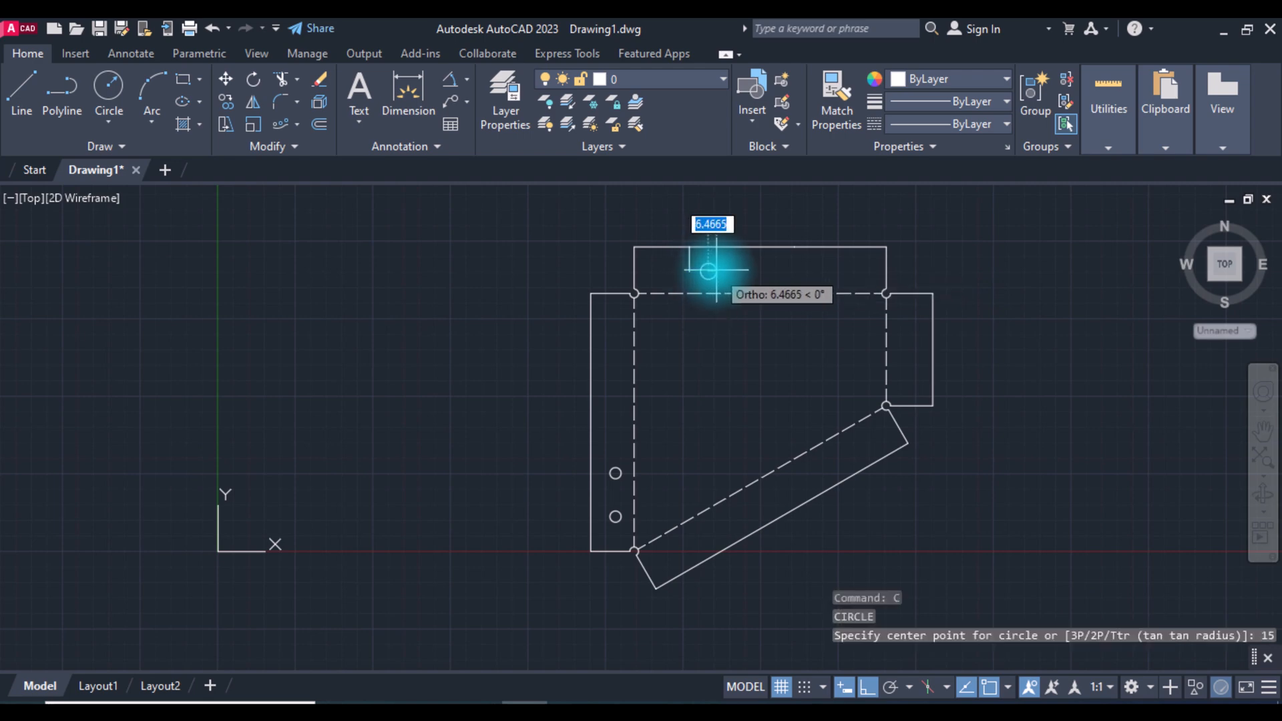
pyautogui.write('4.')
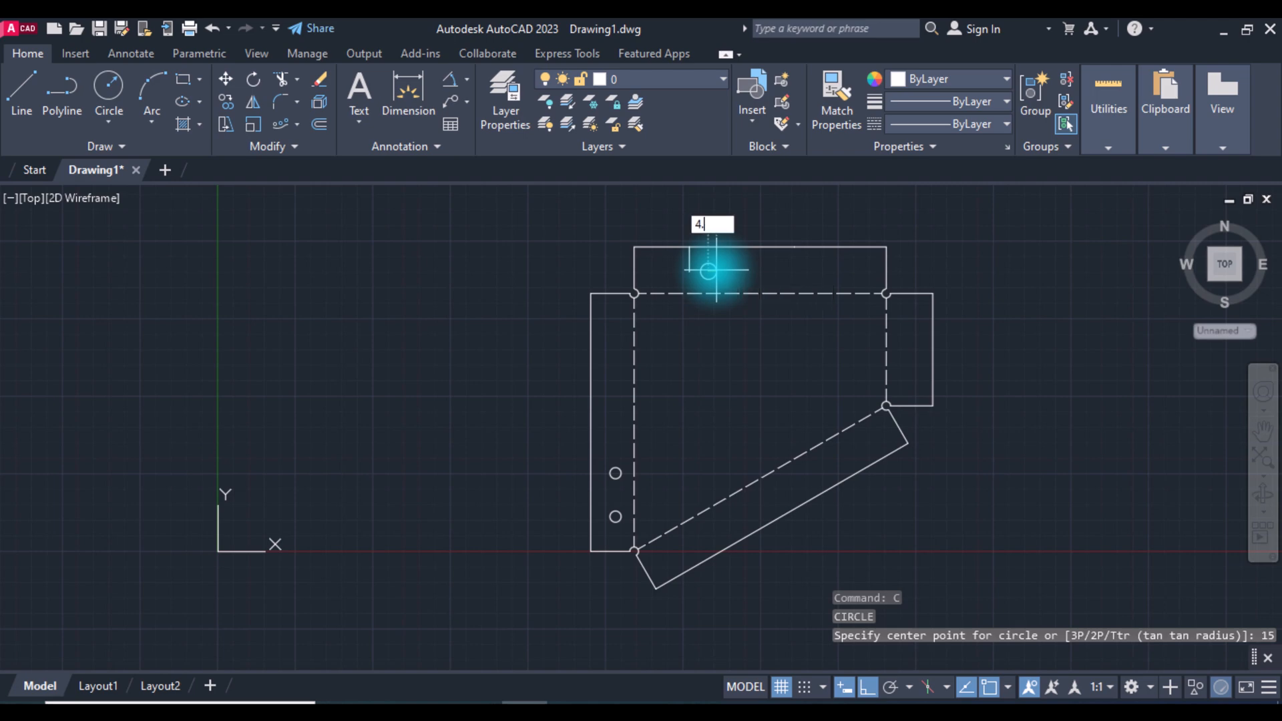
pyautogui.write('5')
pyautogui.press('Return')
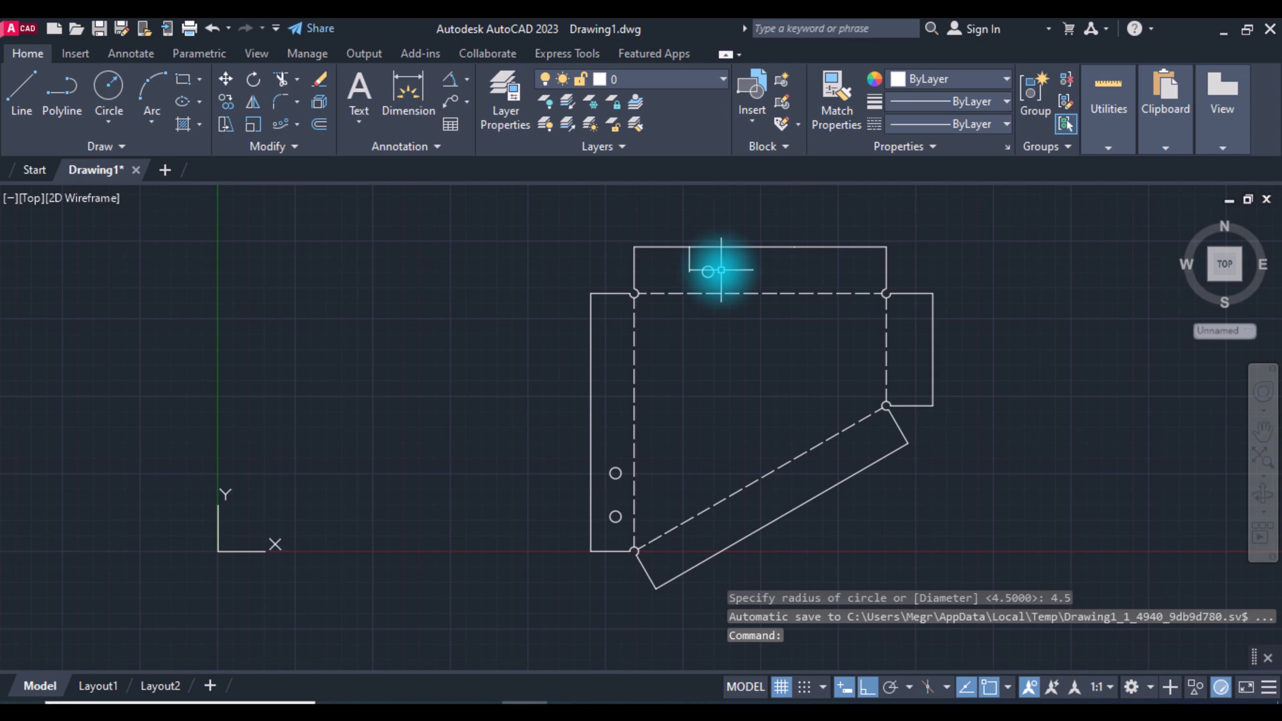
# Mirror the top flange's circle about the 20-long vertical line, keeping the source circle.
pyautogui.write('M')
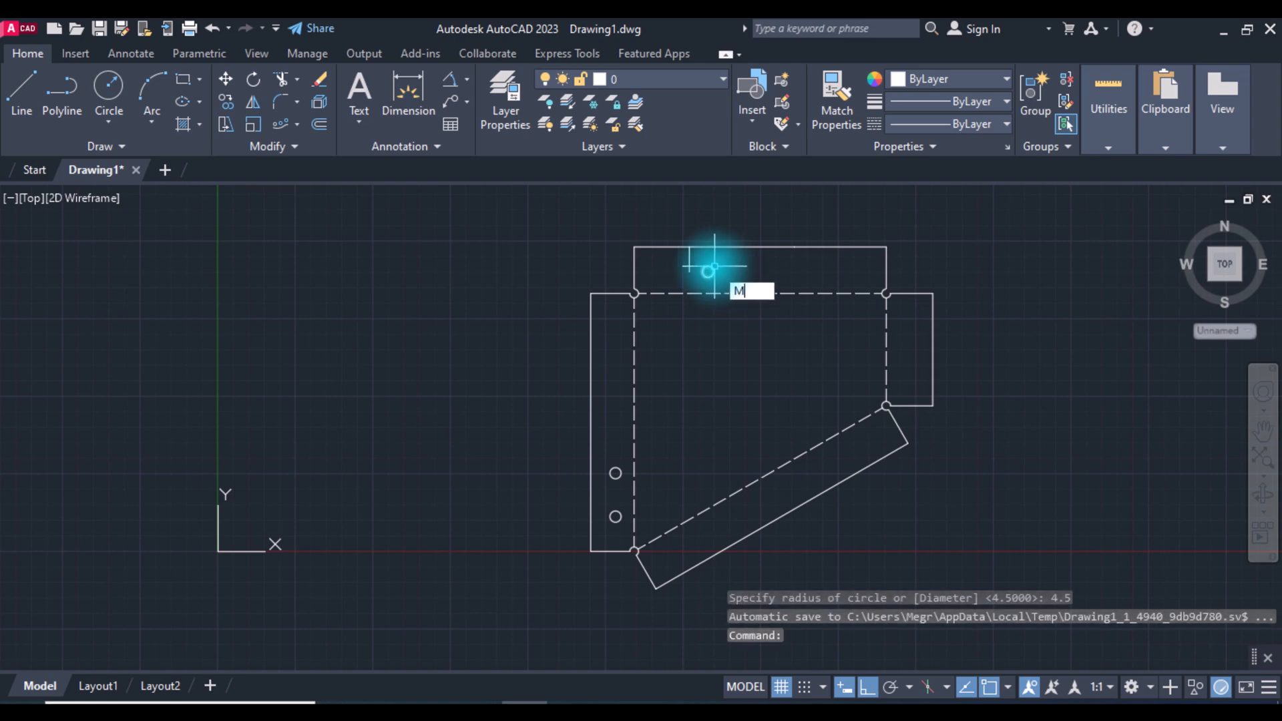
pyautogui.write('I')
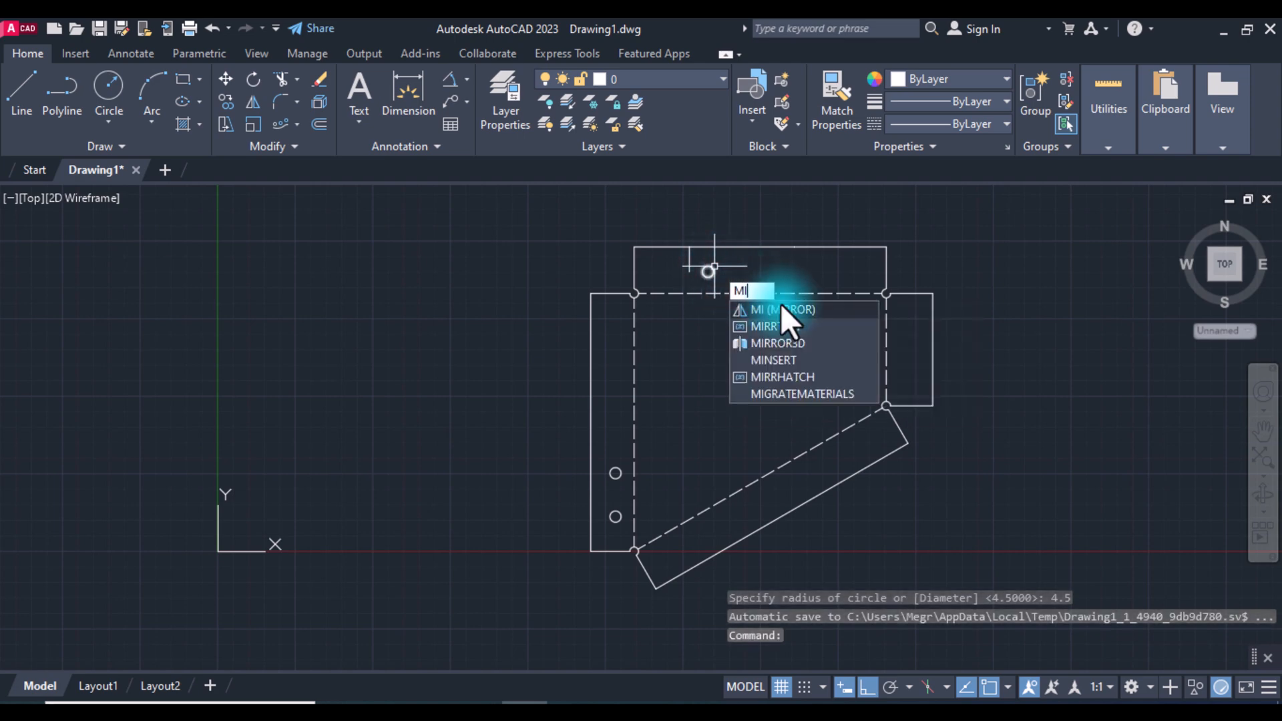
pyautogui.click(780, 307)
pyautogui.click(708, 272)
pyautogui.press('Return')
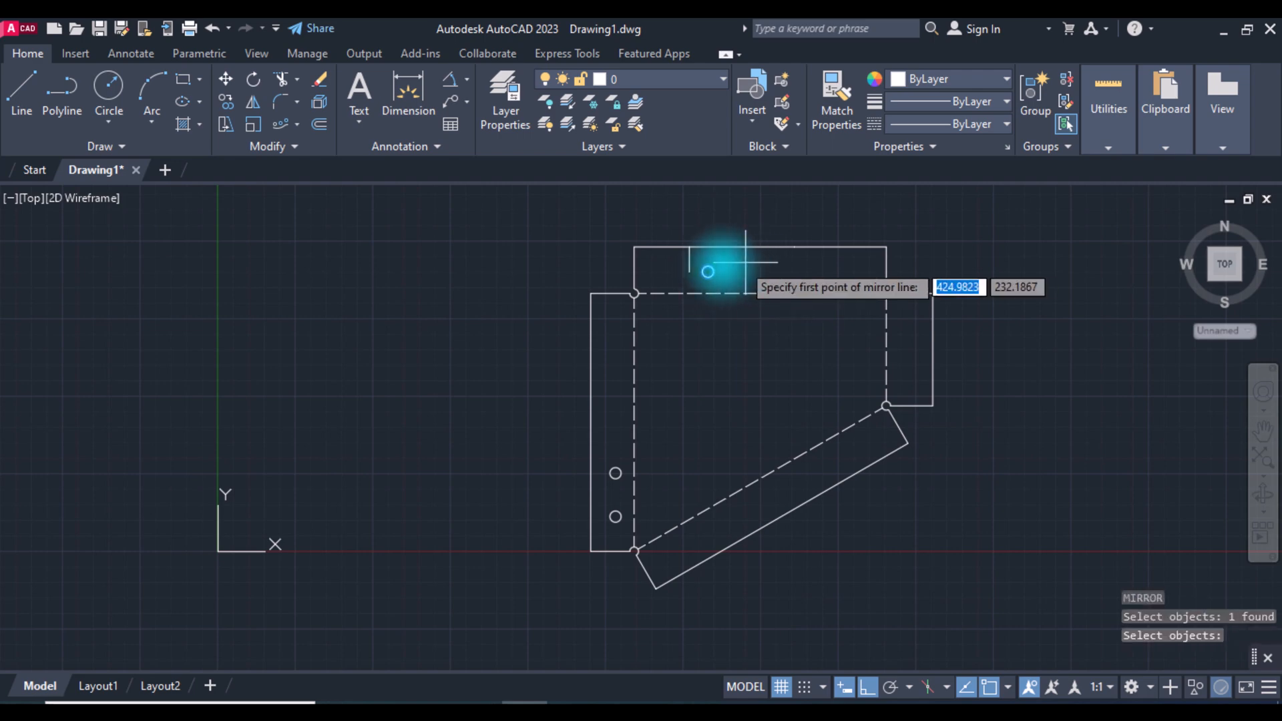
pyautogui.click(690, 272)
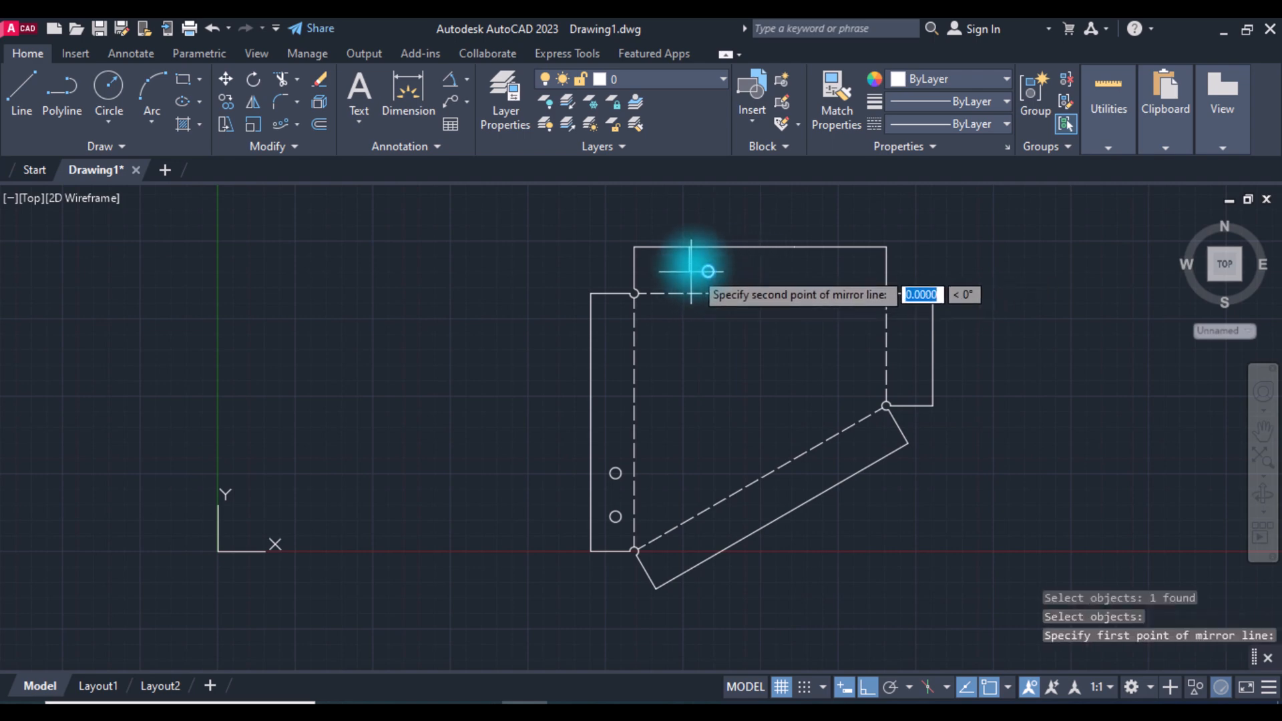
pyautogui.click(712, 224)
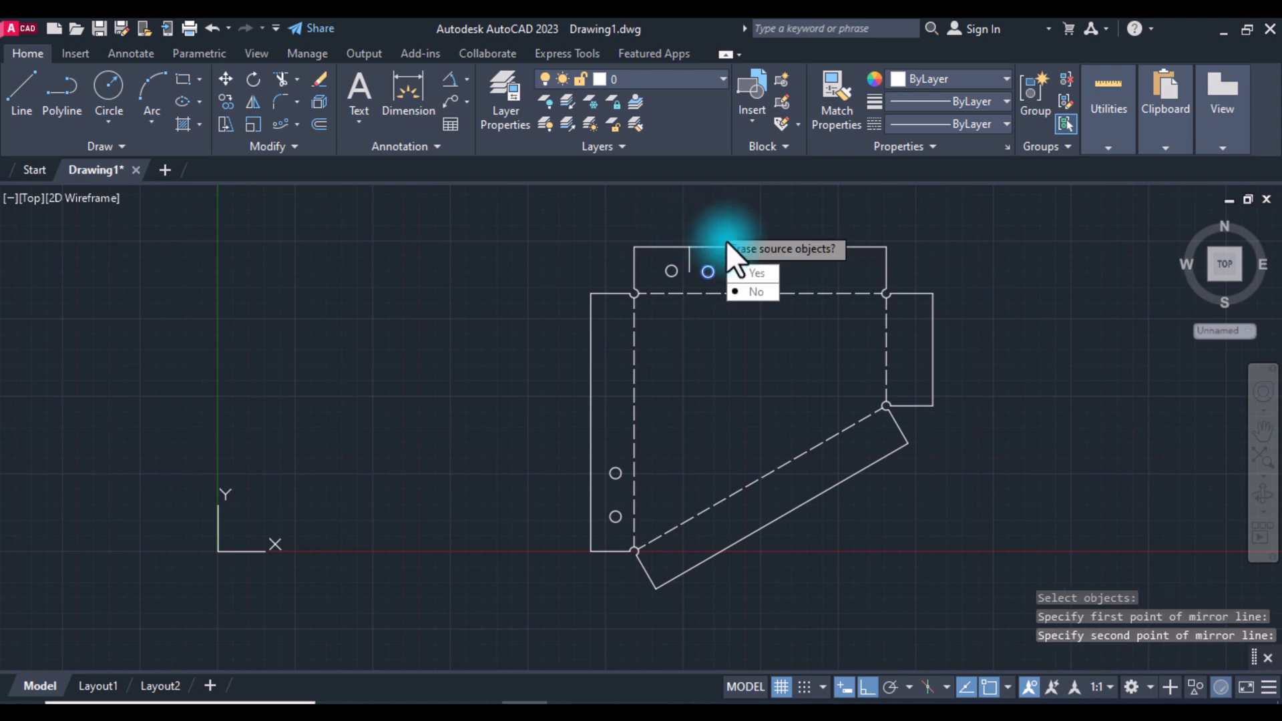
pyautogui.click(780, 310)
# Join the two circles in the top flange with horizontal lines along their upper and lower quadrants.
pyautogui.write('l')
pyautogui.press('Return')
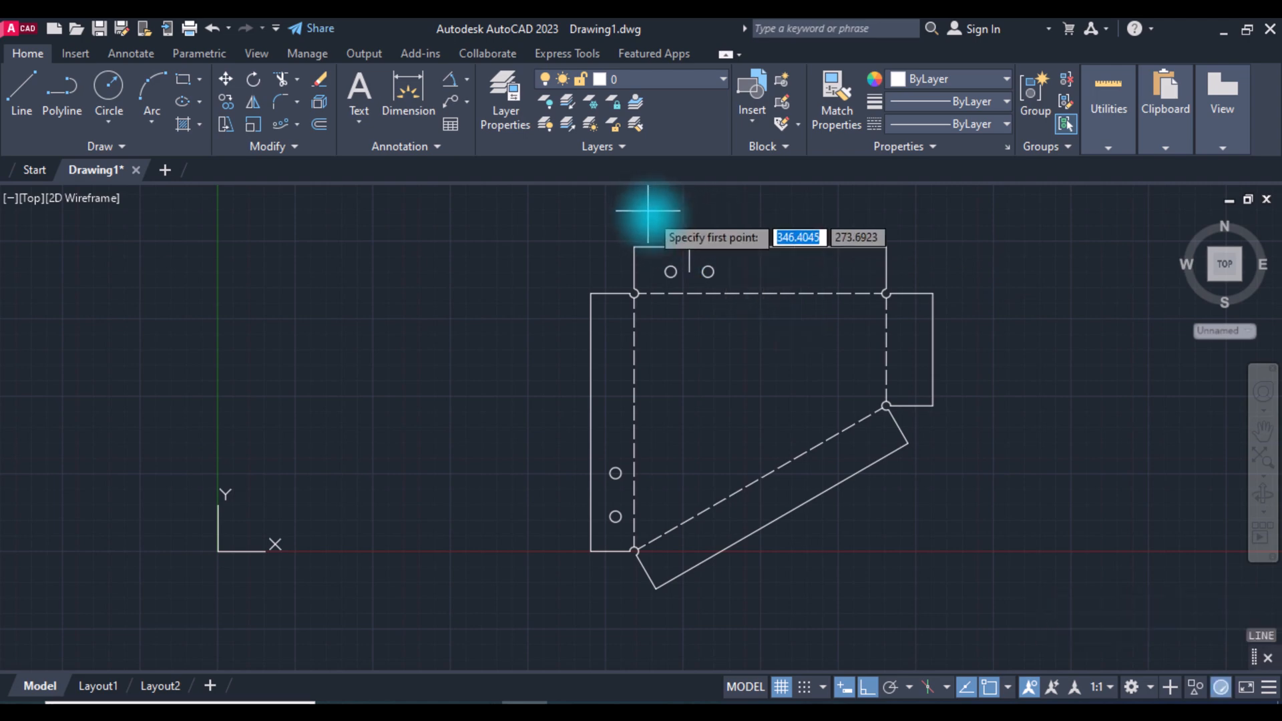
pyautogui.click(670, 269)
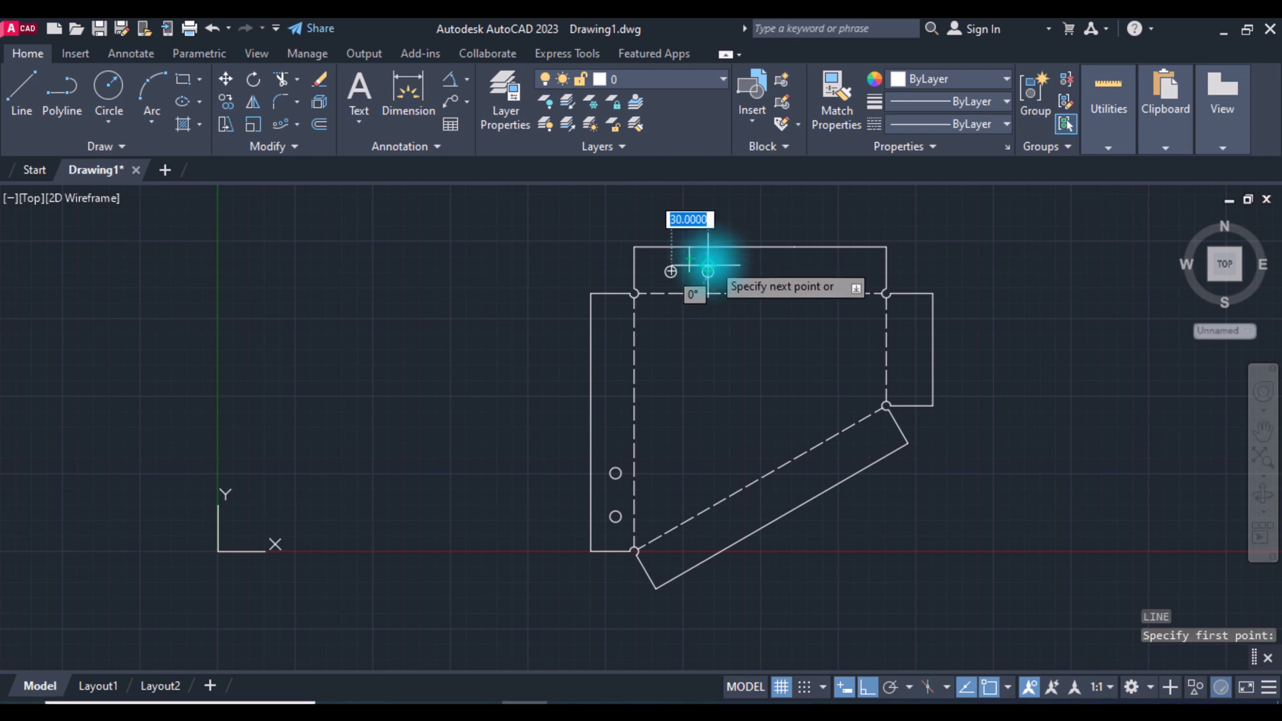
pyautogui.press('Return')
pyautogui.press('Return')
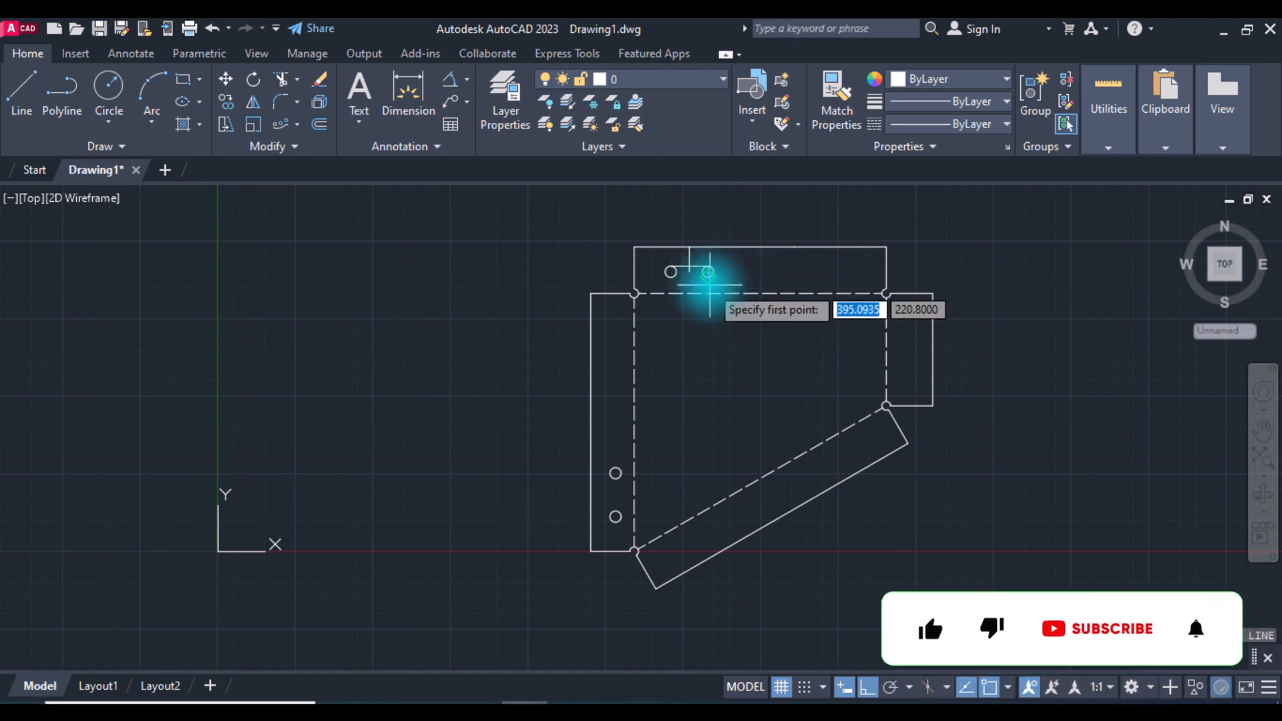
pyautogui.click(708, 277)
pyautogui.click(671, 276)
pyautogui.press('Return')
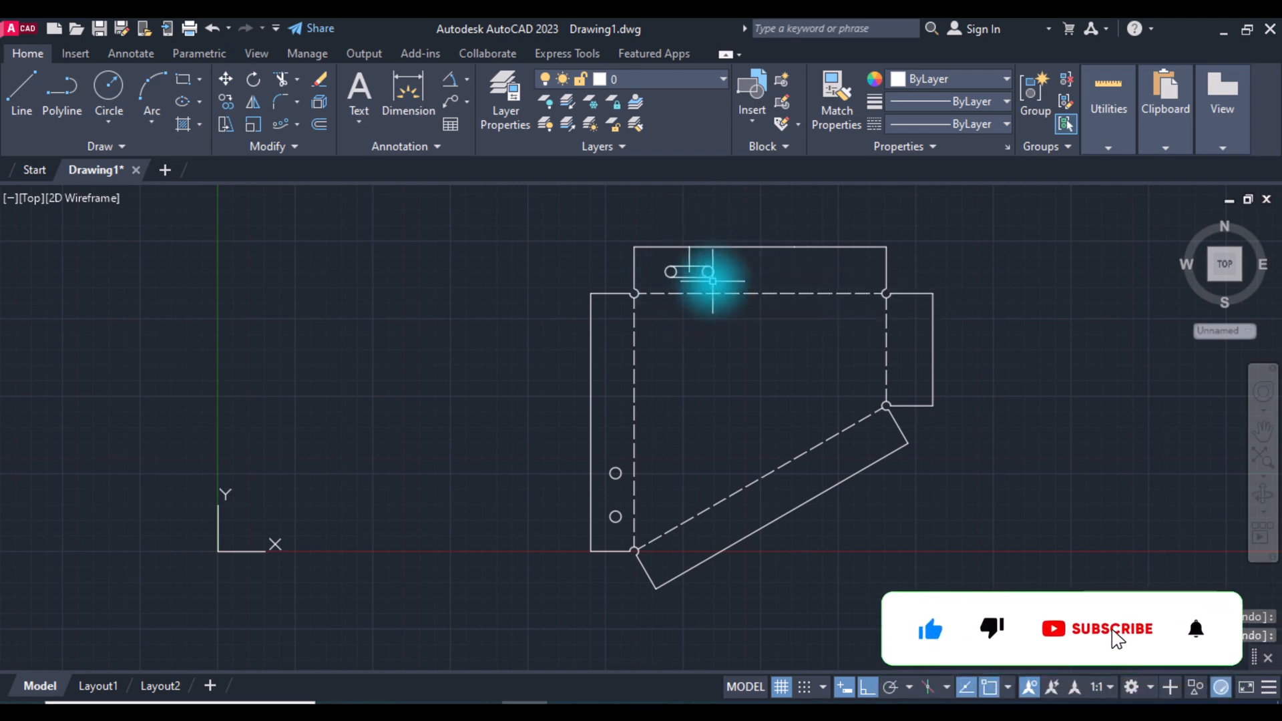
# Trim the inner halves of both circles to form a rounded slot in the top flange.
pyautogui.write('tr')
pyautogui.press('Return')
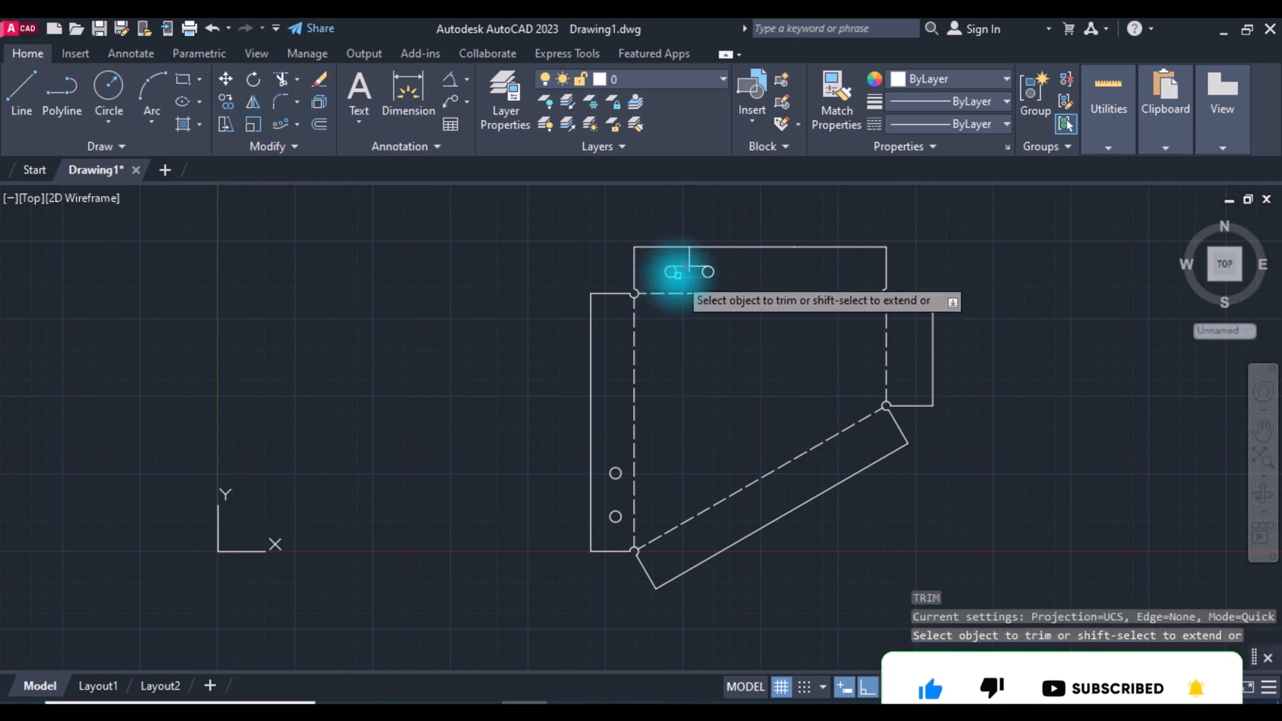
pyautogui.click(677, 271)
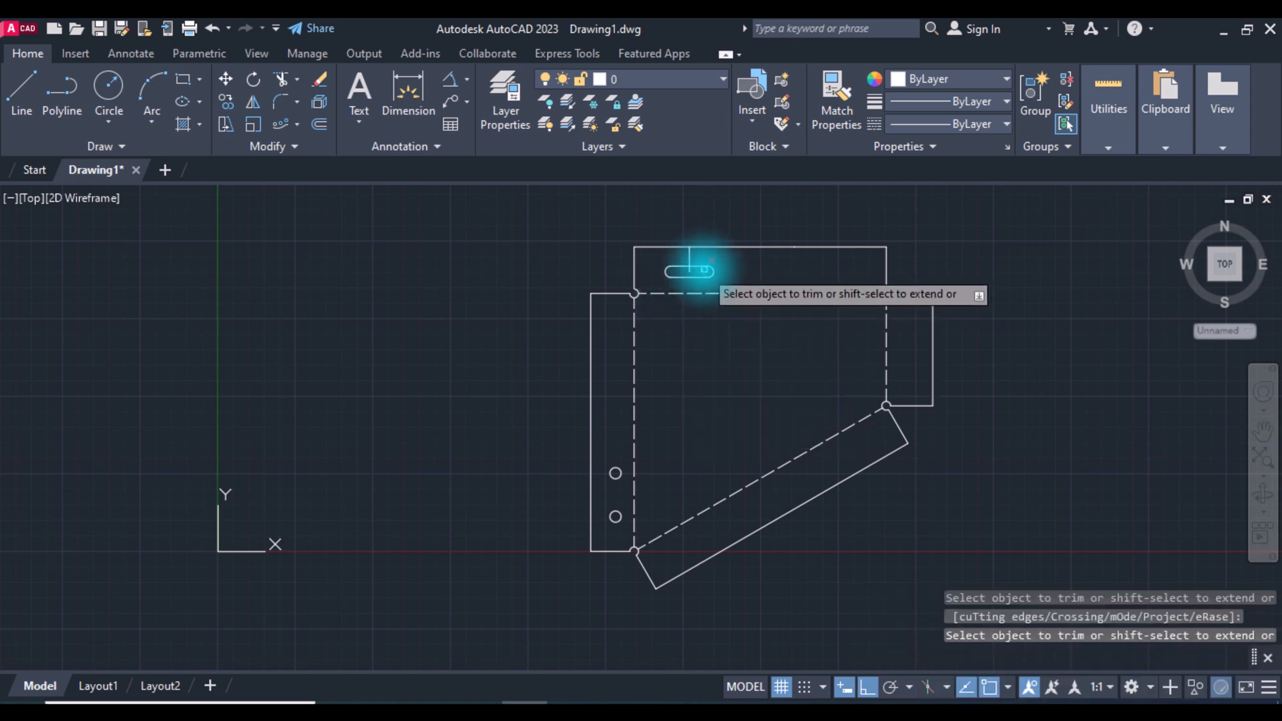
pyautogui.click(707, 270)
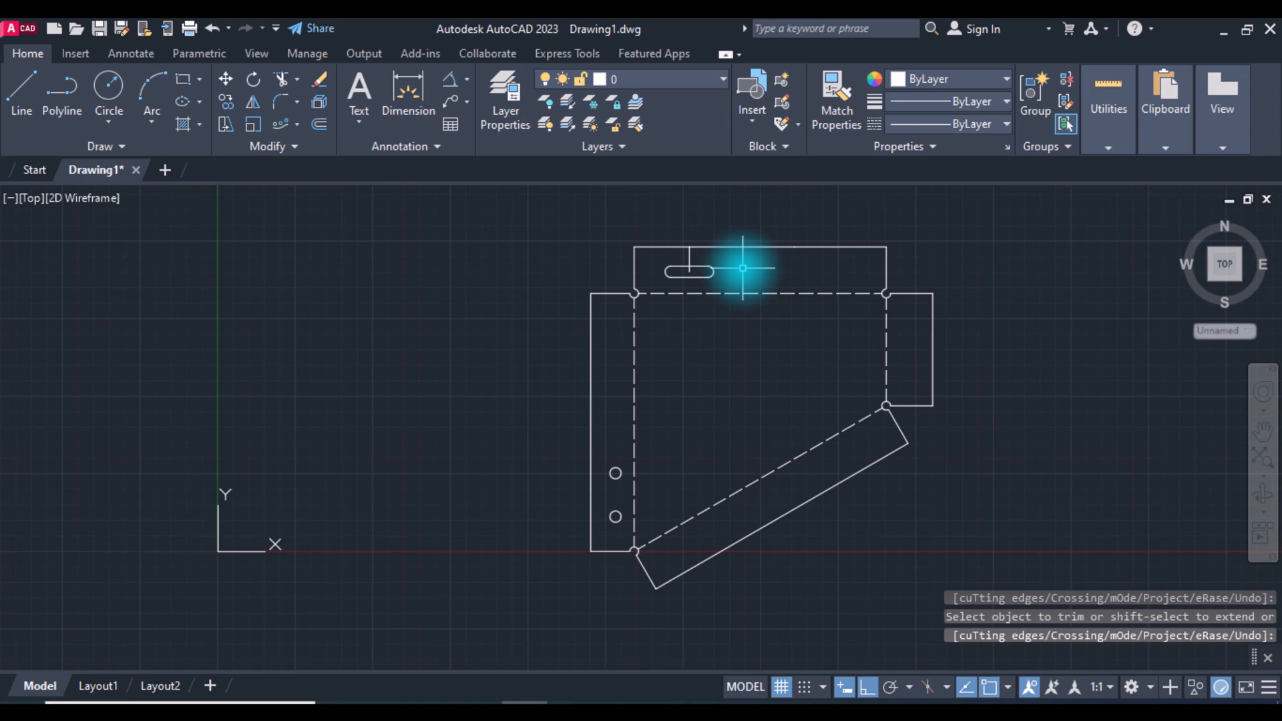
# Draw a second 20-long vertical line downward from the marked point further right on the top flange's upper edge.
pyautogui.write('l')
pyautogui.press('Return')
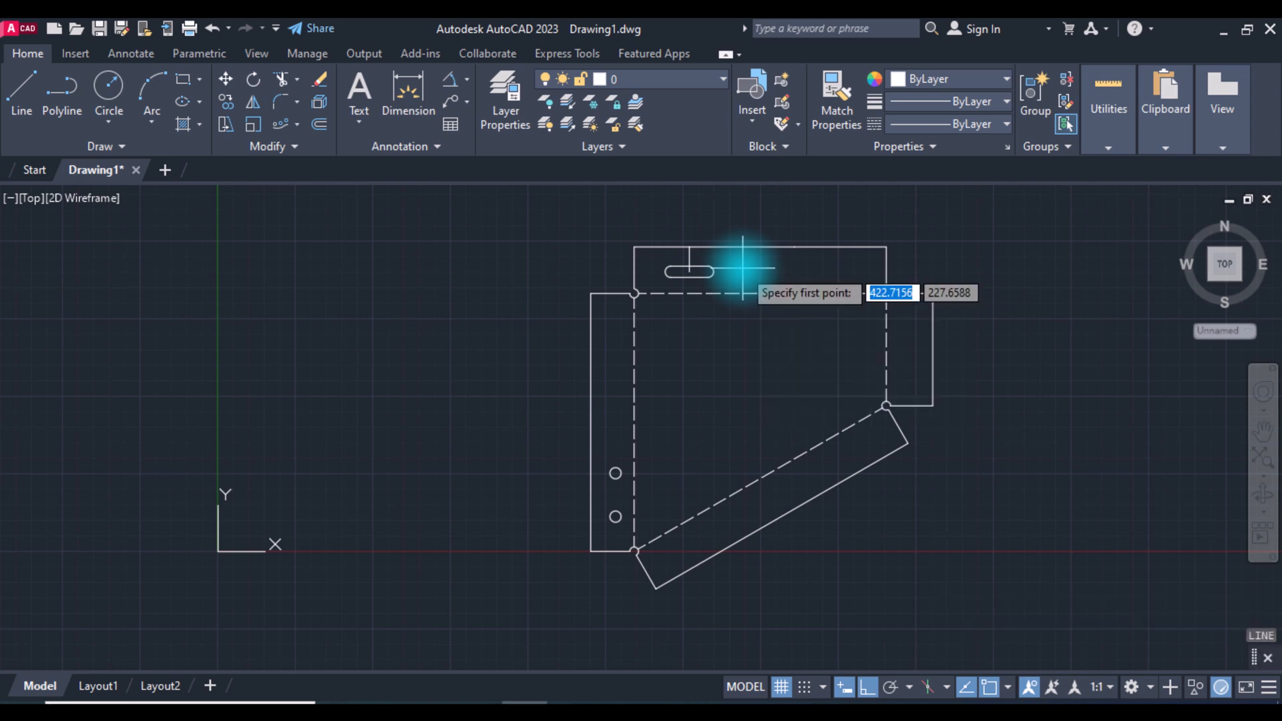
pyautogui.click(794, 256)
pyautogui.write('20')
pyautogui.press('Return')
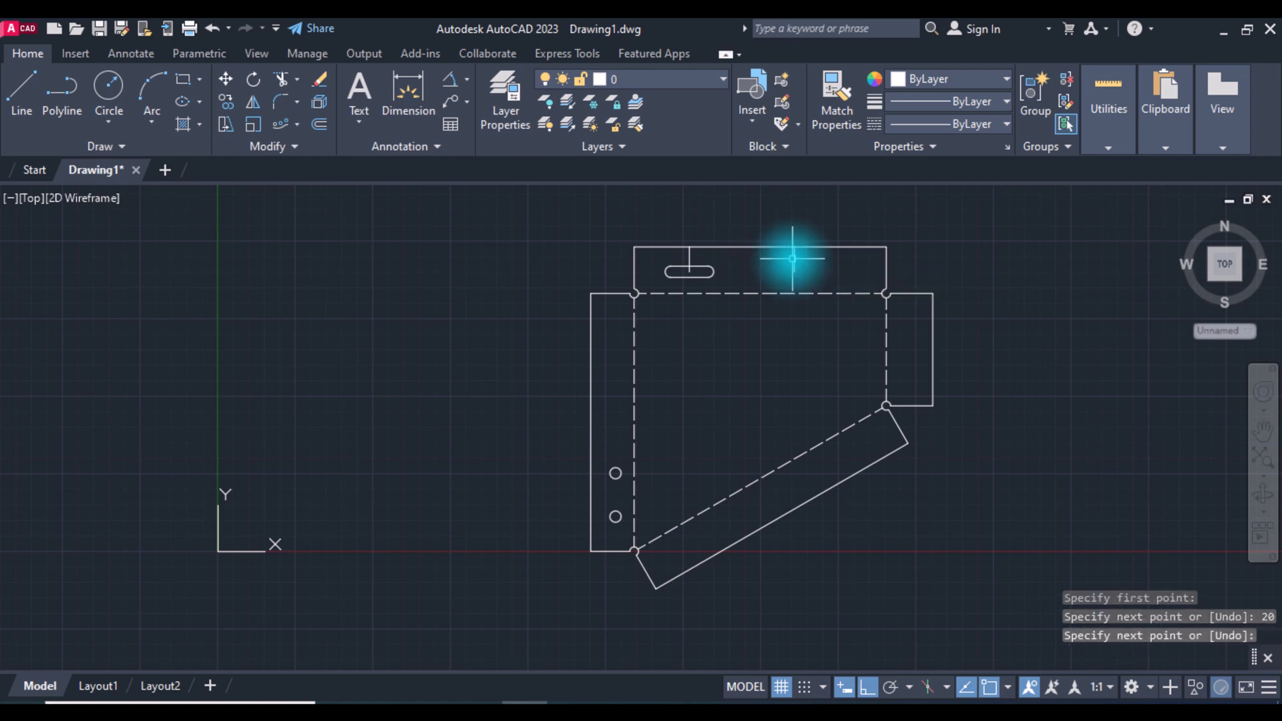
# Copy the complete slot from the first 20-long line's lower end to the second 20-long line's lower end.
pyautogui.click(723, 283)
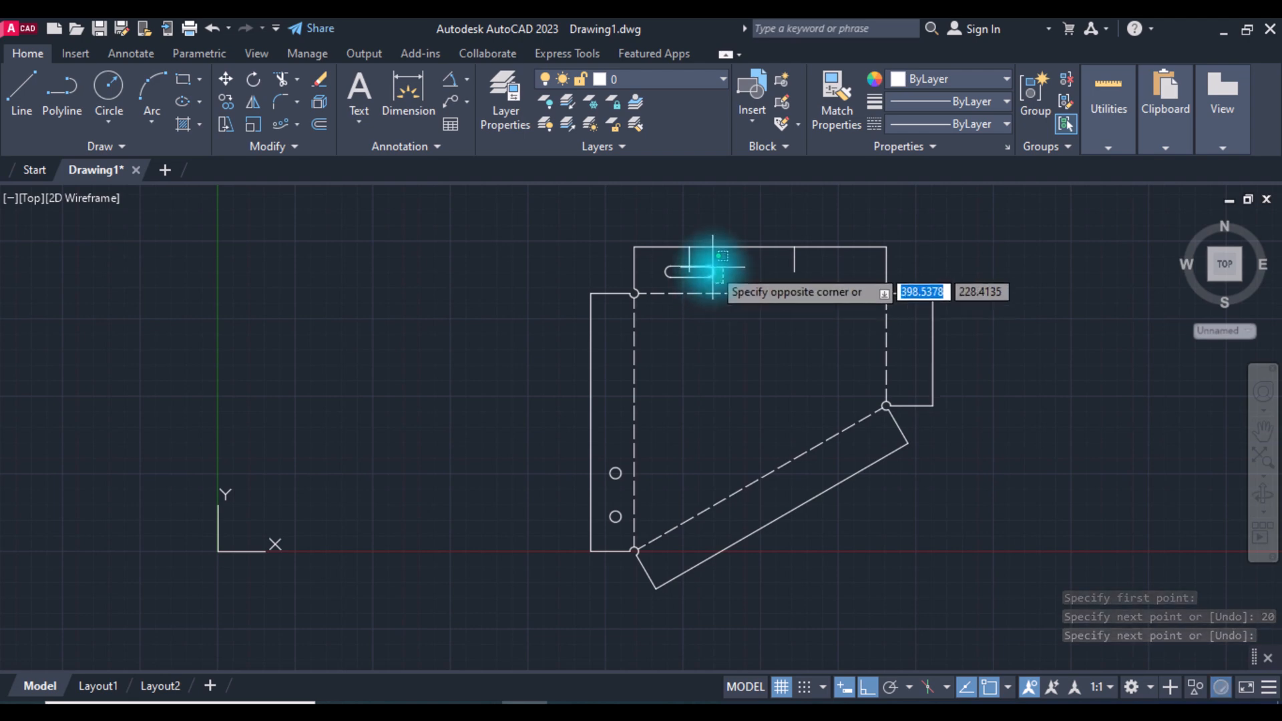
pyautogui.click(704, 261)
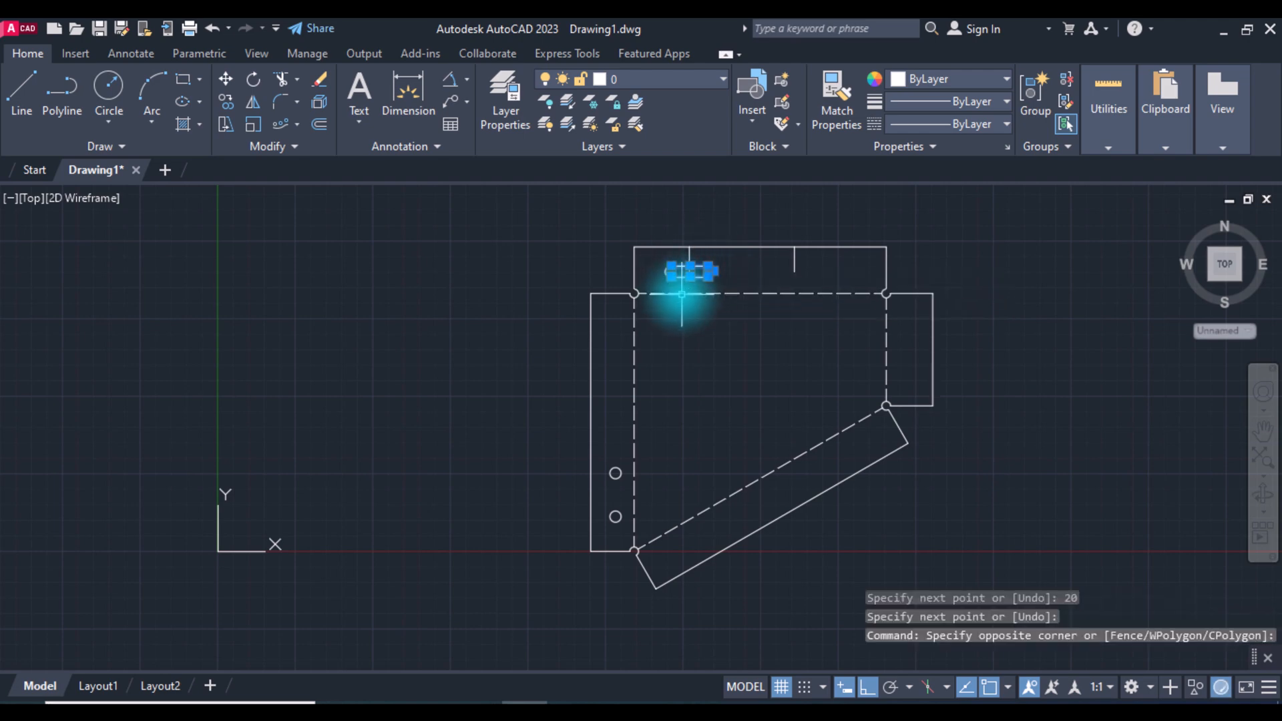
pyautogui.click(678, 289)
pyautogui.click(664, 263)
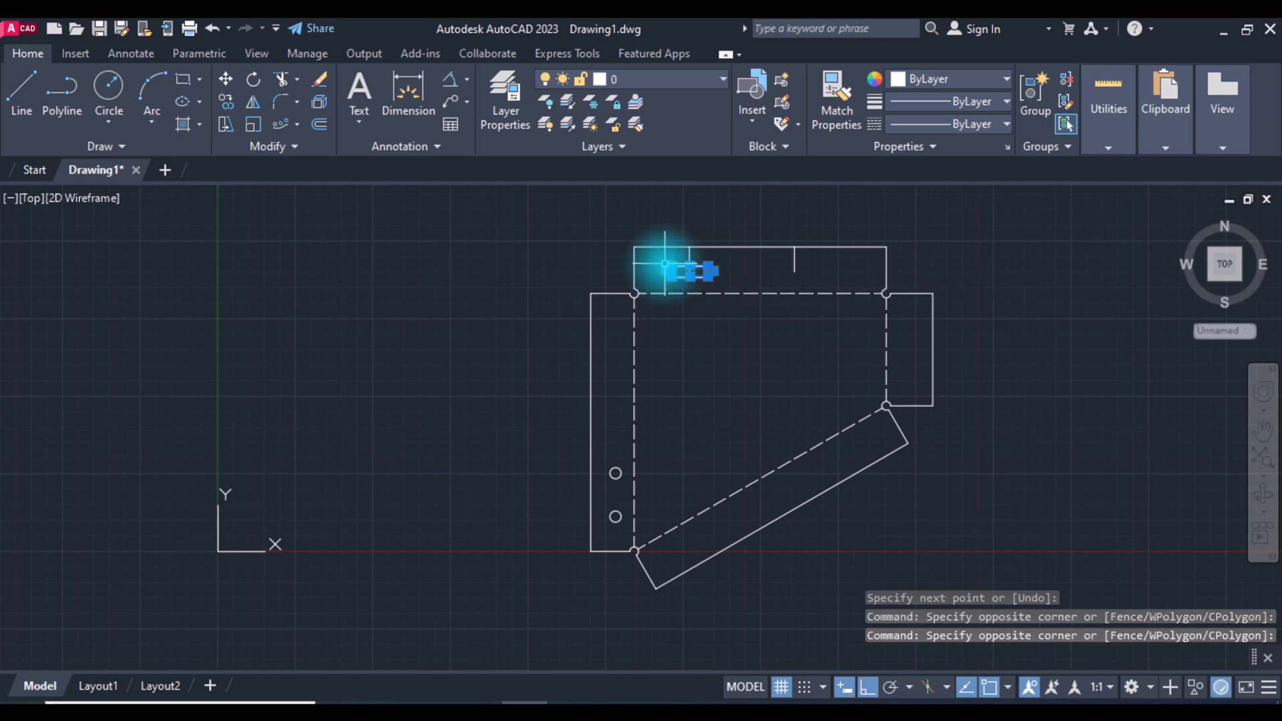
pyautogui.rightClick(748, 281)
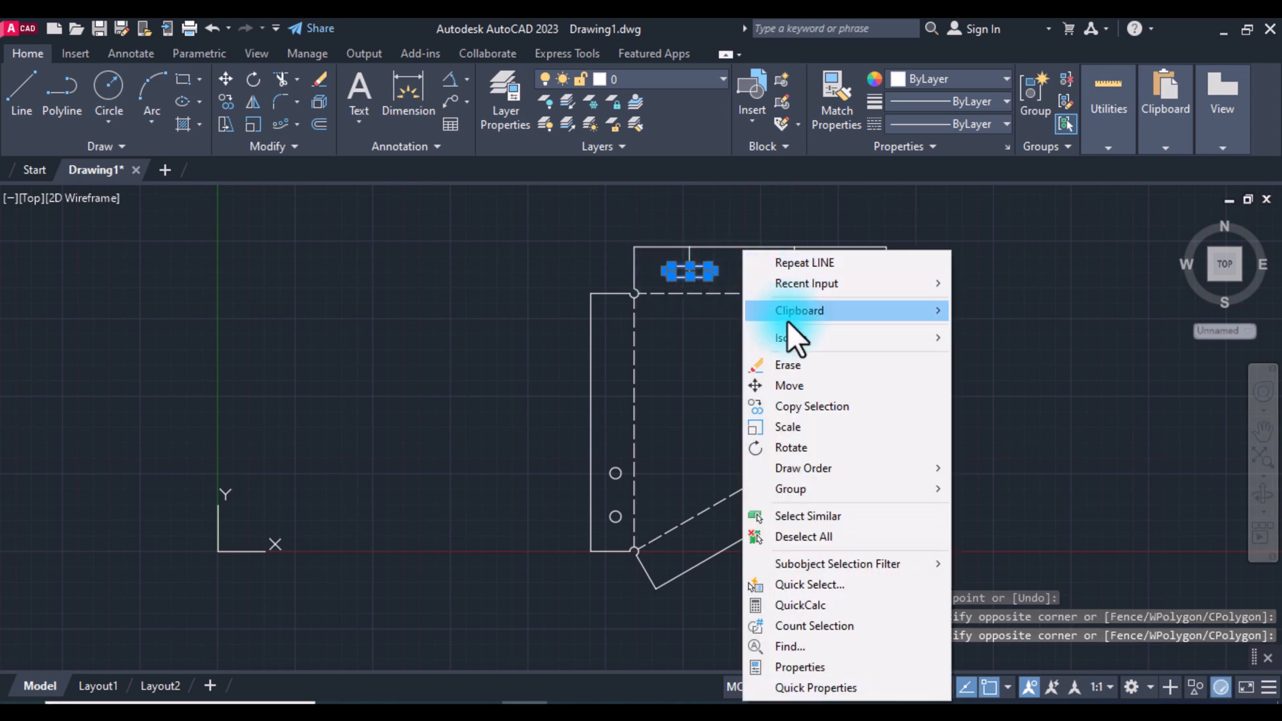
pyautogui.click(811, 408)
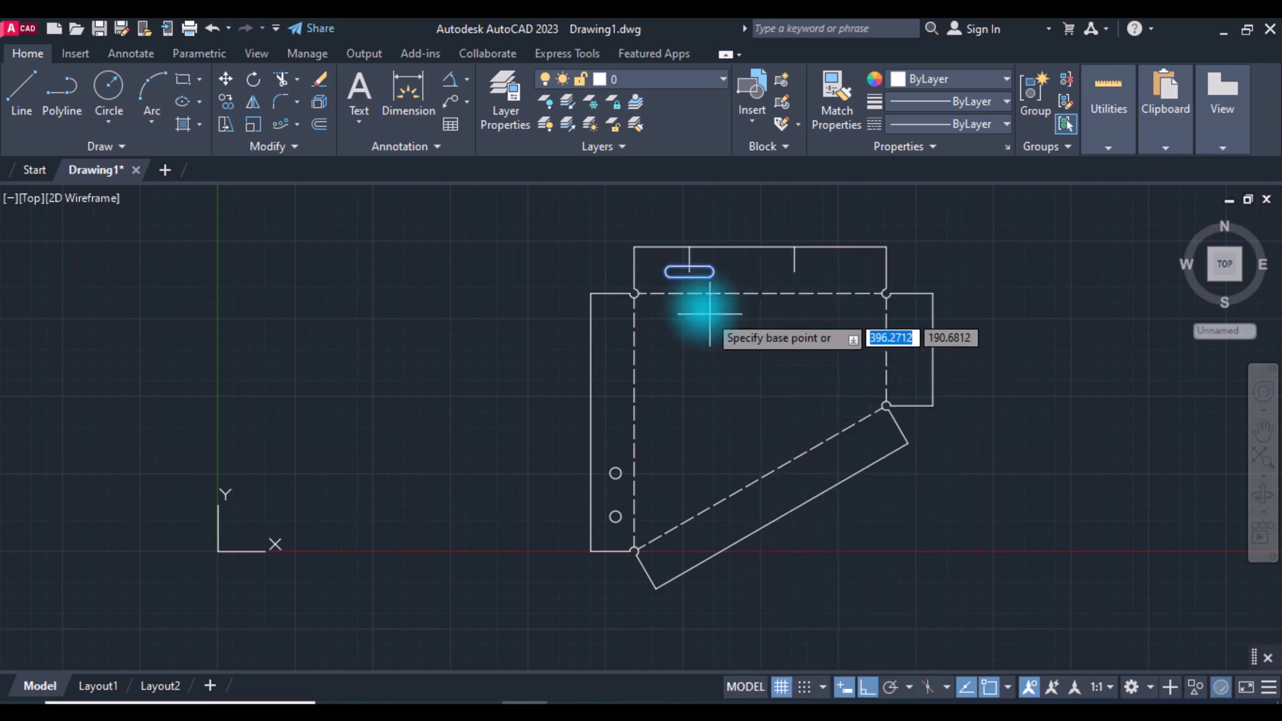
pyautogui.click(689, 271)
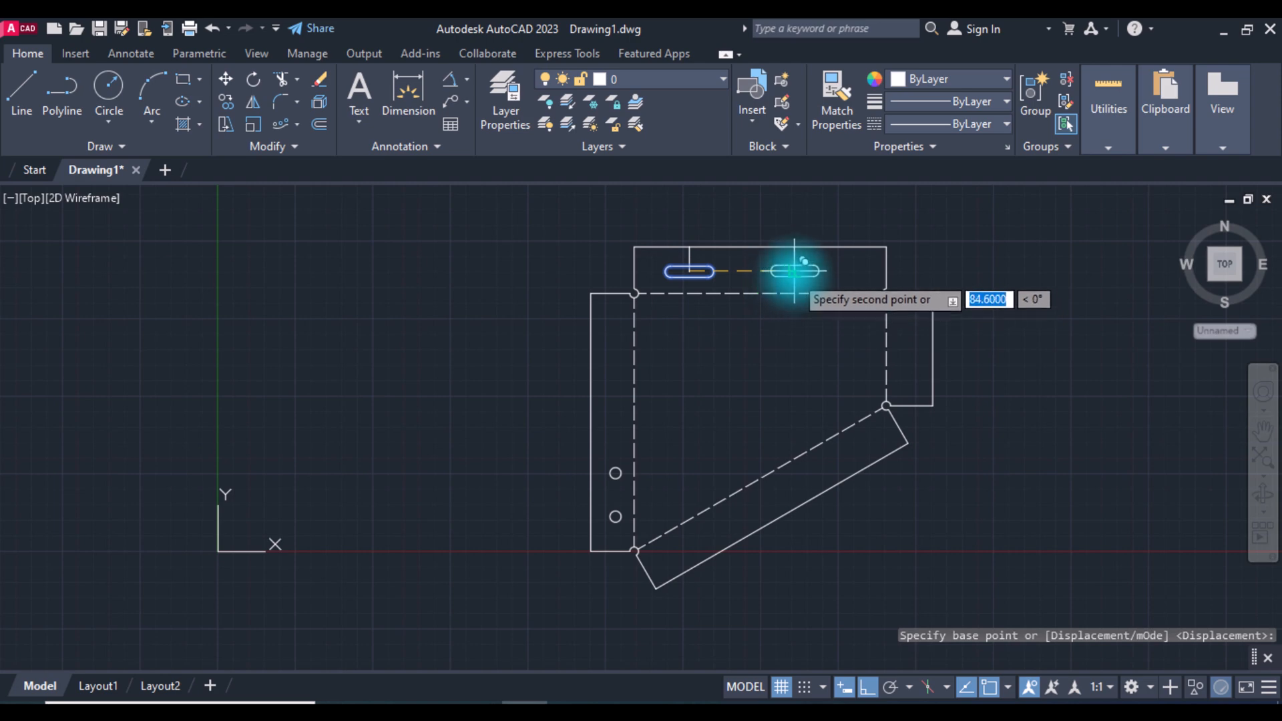
pyautogui.click(846, 284)
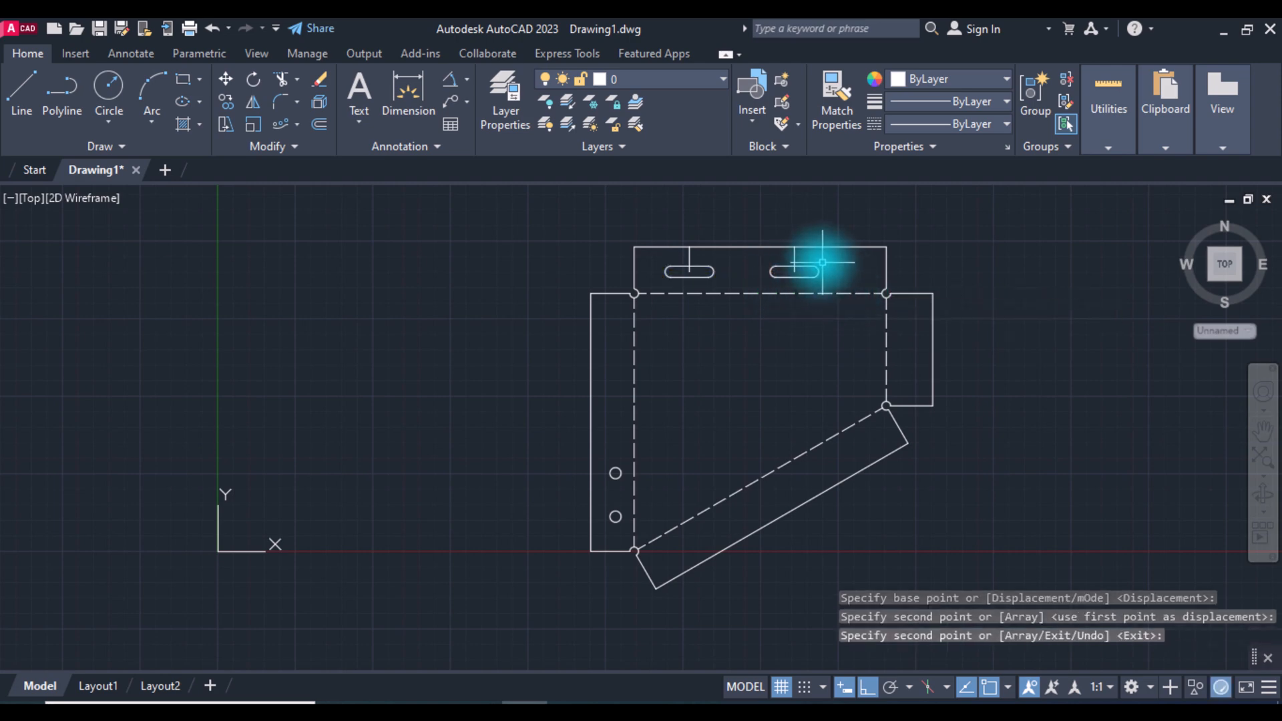
# Delete the two 20-long vertical lines between the top flange's upper edge and its slots.
pyautogui.press('Return')
pyautogui.click(794, 256)
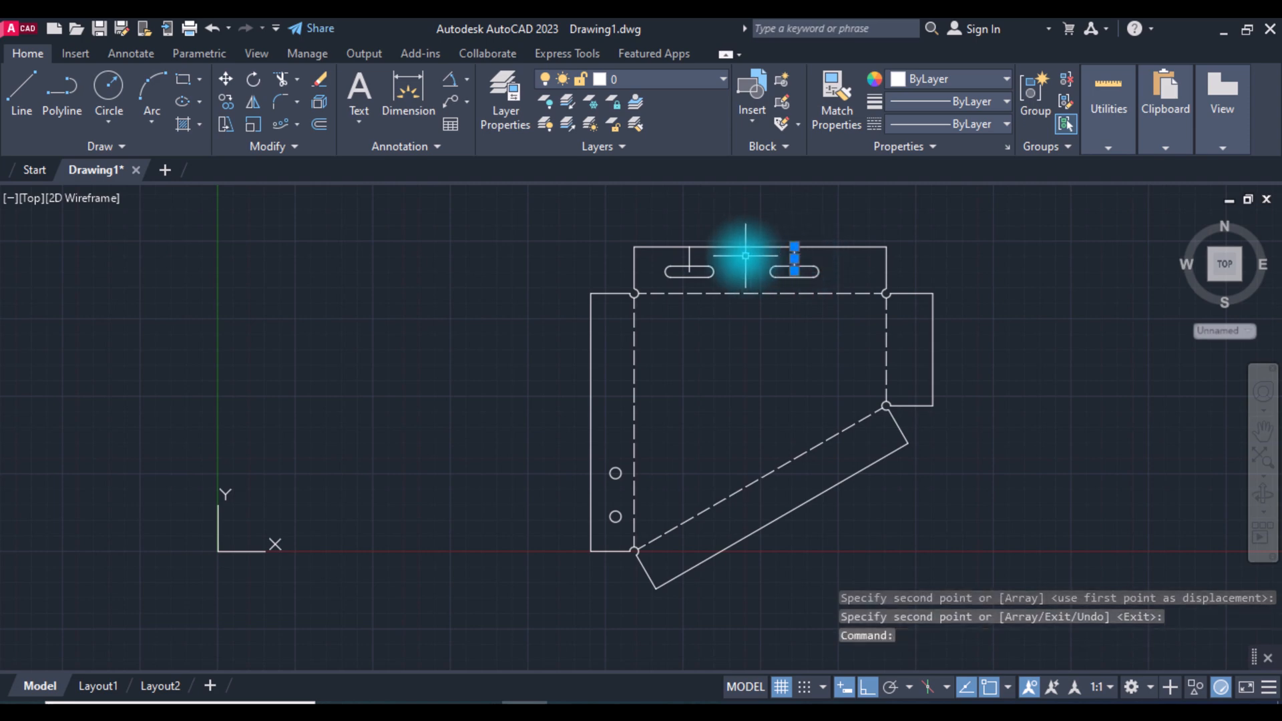
pyautogui.click(691, 258)
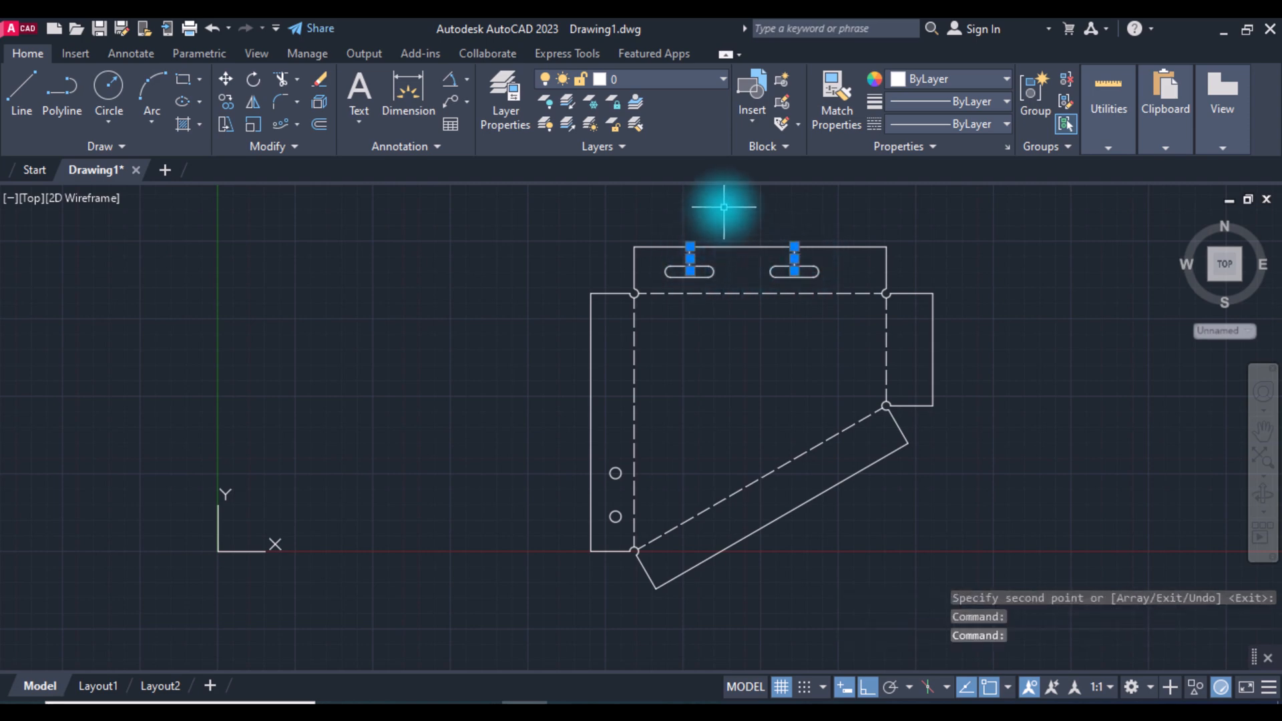
pyautogui.press('Delete')
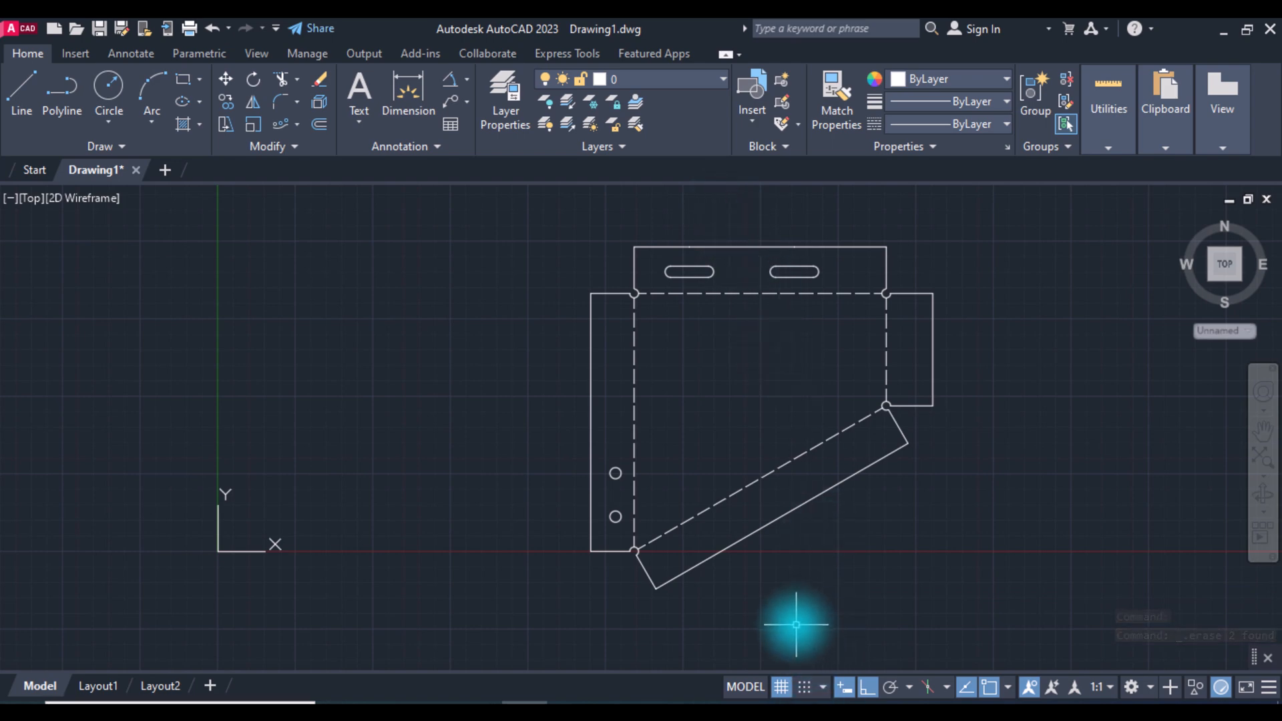
# Draw a 20-long line perpendicular into the sloped flange, starting 88 along its outer edge from the lower-left corner.
pyautogui.write('l')
pyautogui.press('Return')
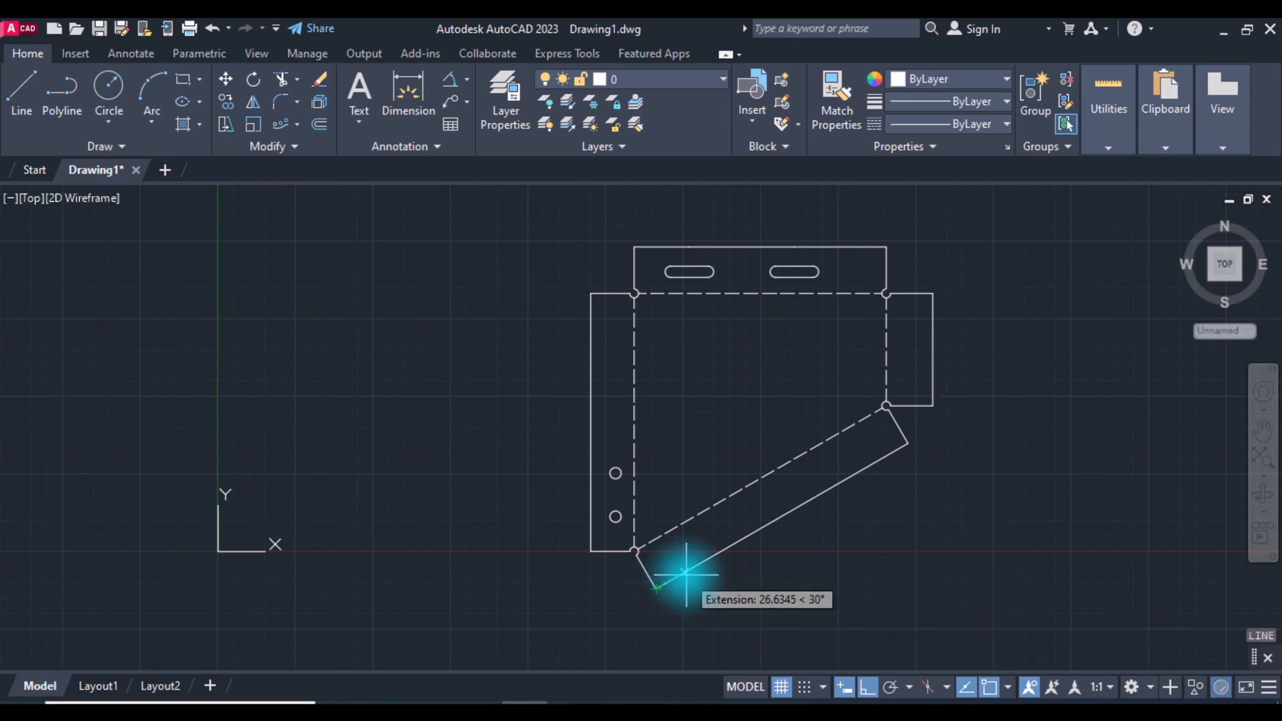
pyautogui.write('88')
pyautogui.press('Return')
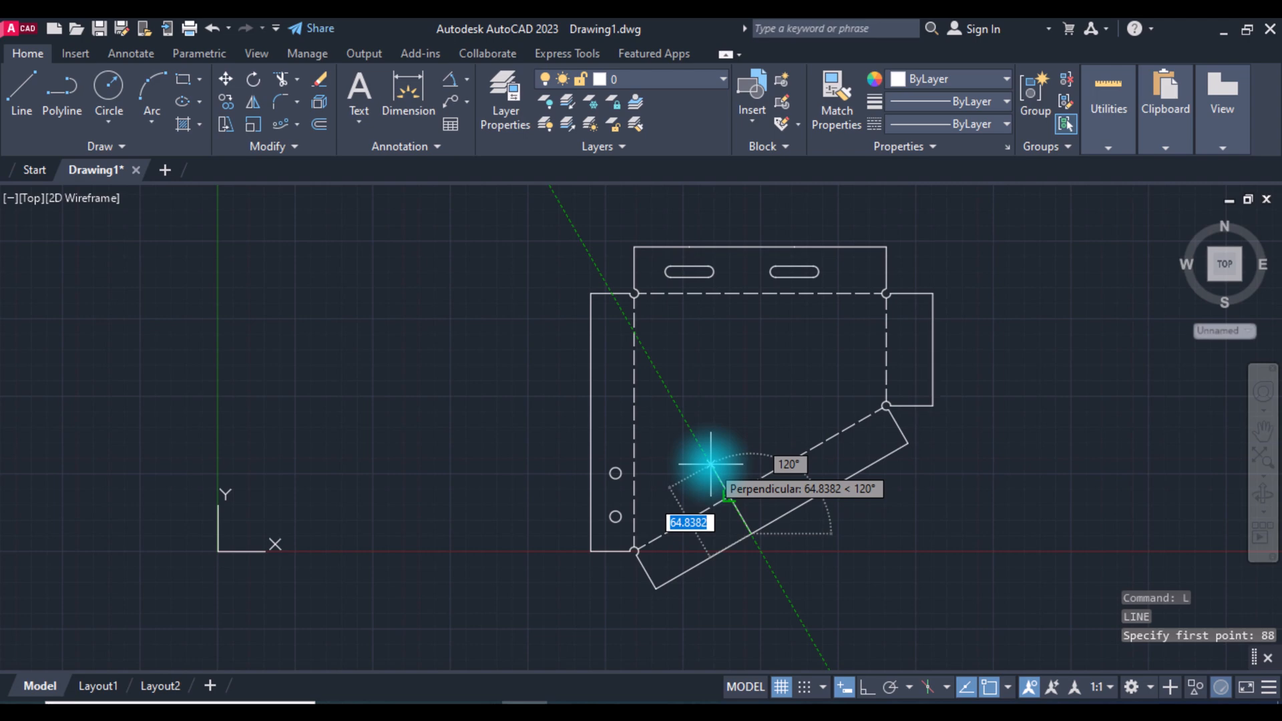
pyautogui.press('Return')
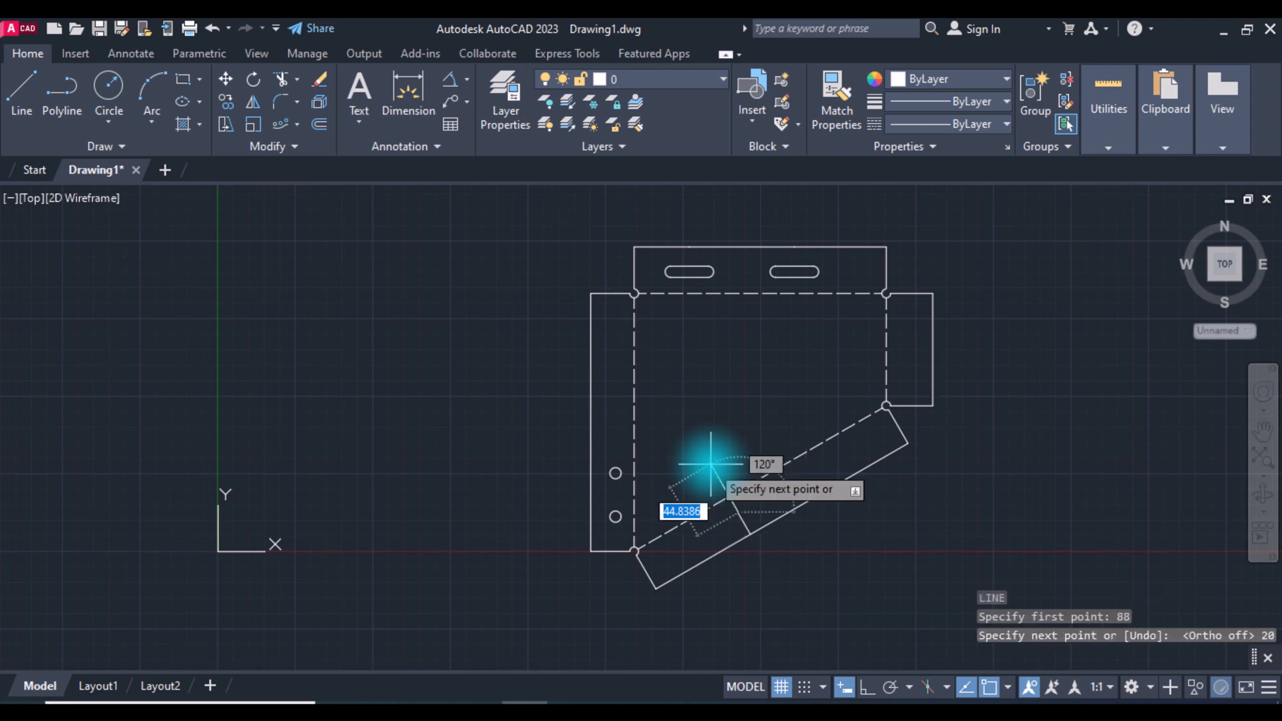
pyautogui.press('Return')
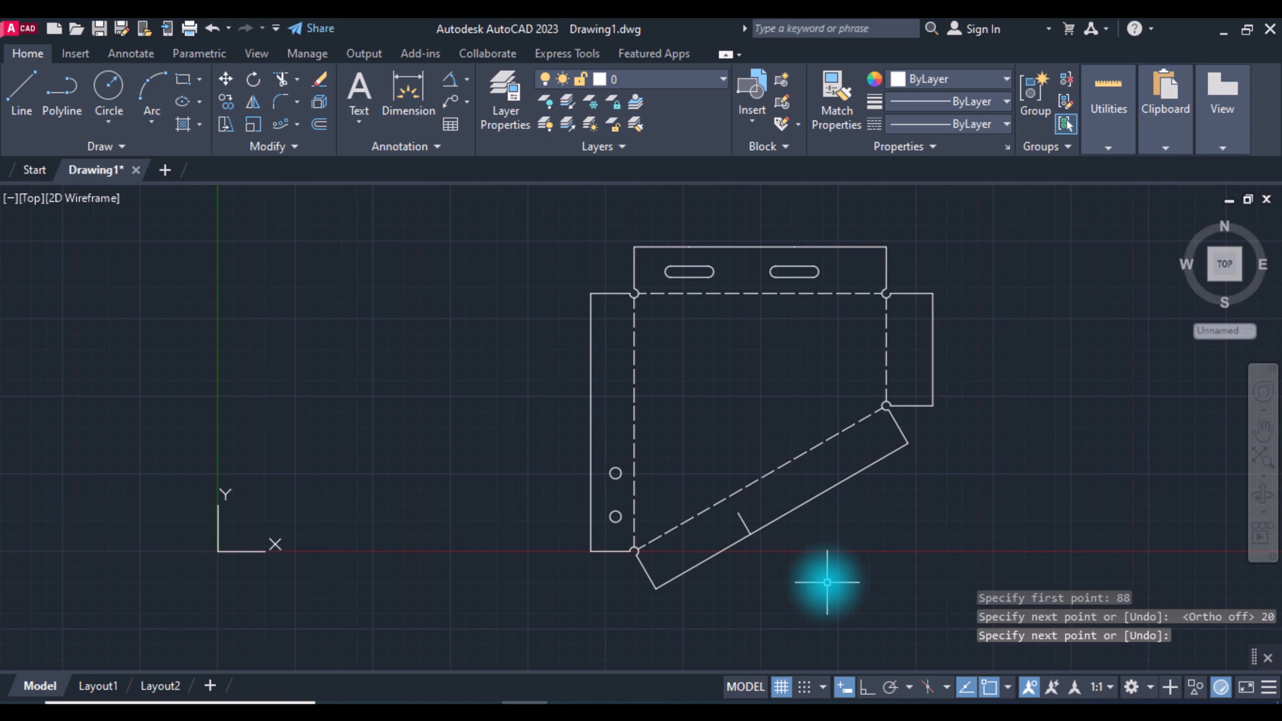
# Draw a second 20-long perpendicular line into the sloped flange, starting 40 further up its outer edge from the first line.
pyautogui.press('Return')
pyautogui.press('Return')
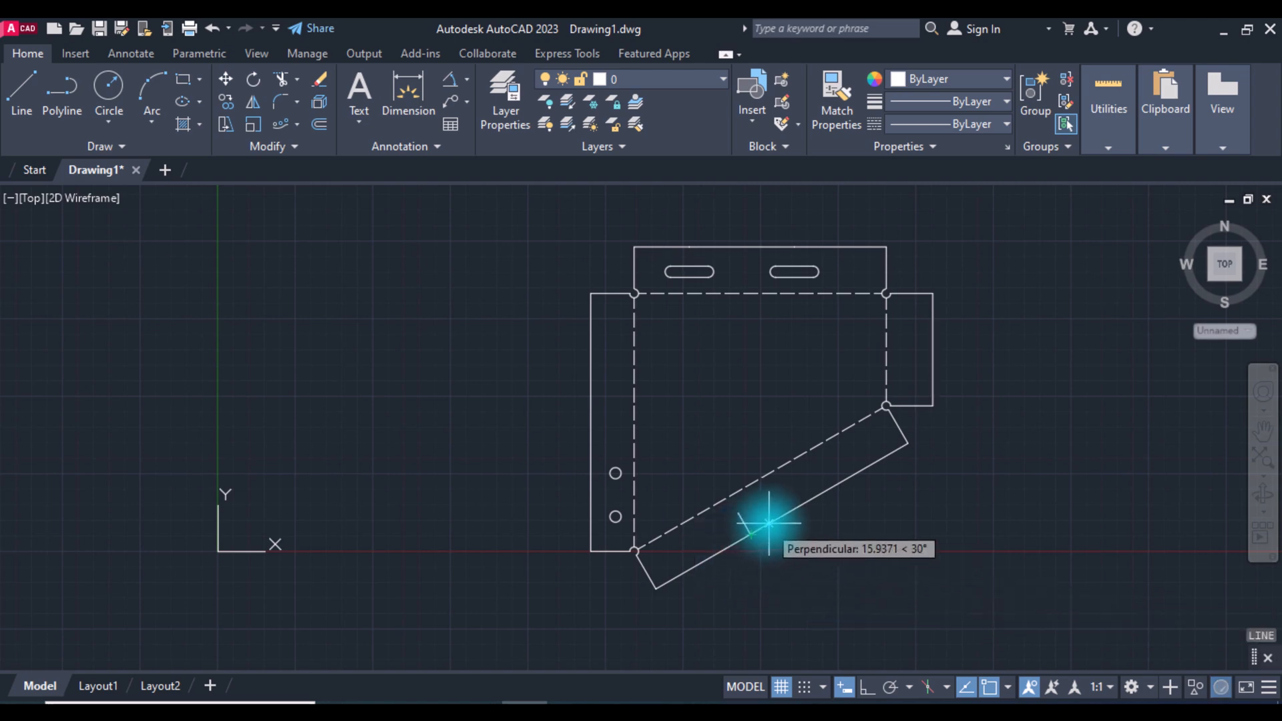
pyautogui.write('40')
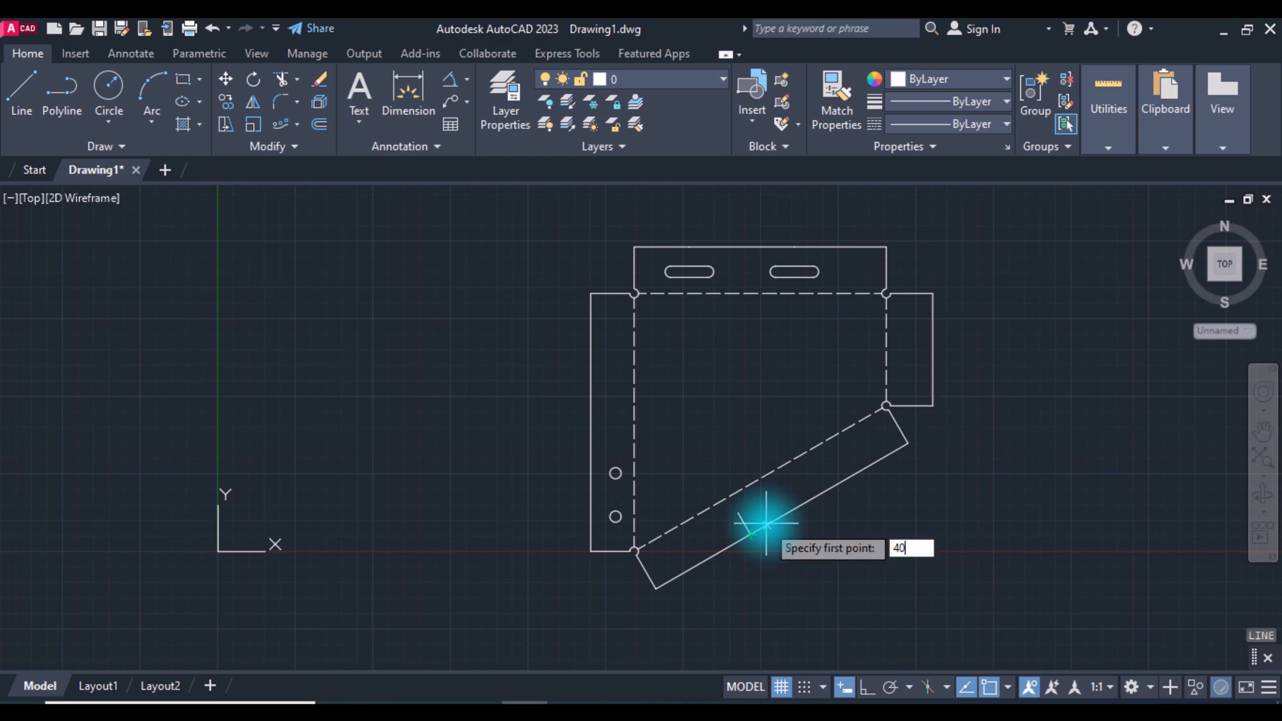
pyautogui.press('Return')
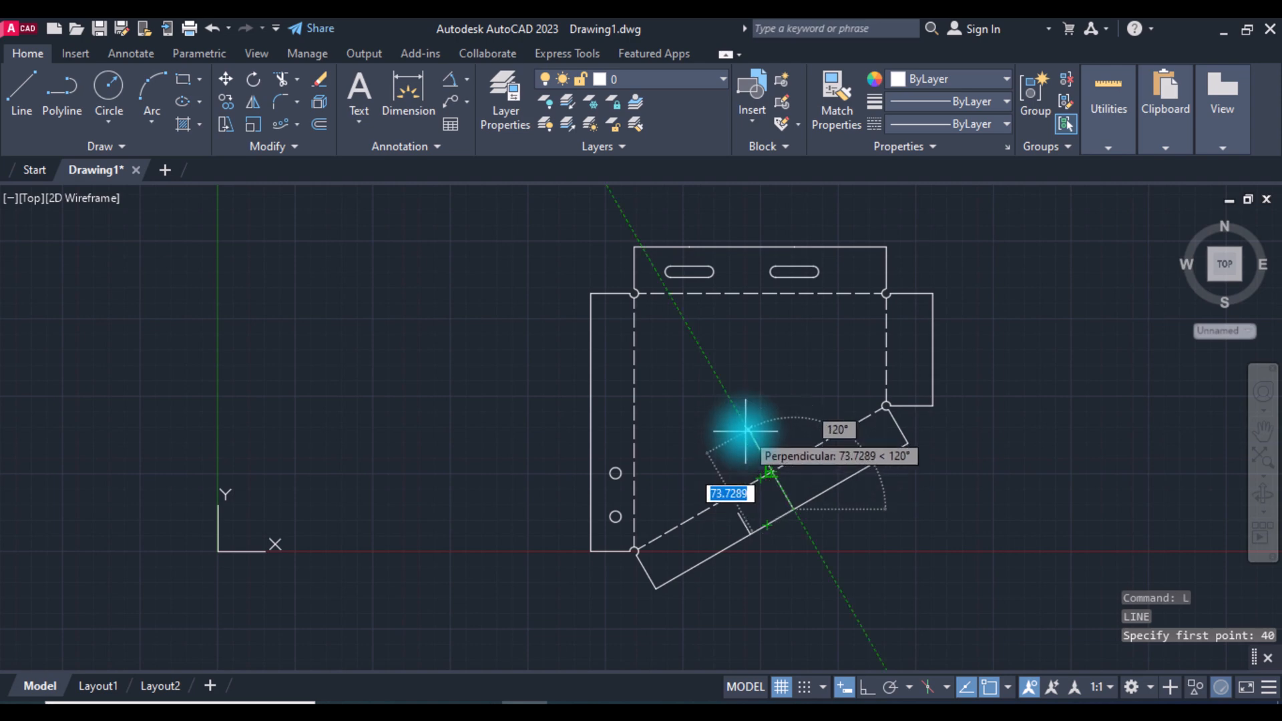
pyautogui.write('20')
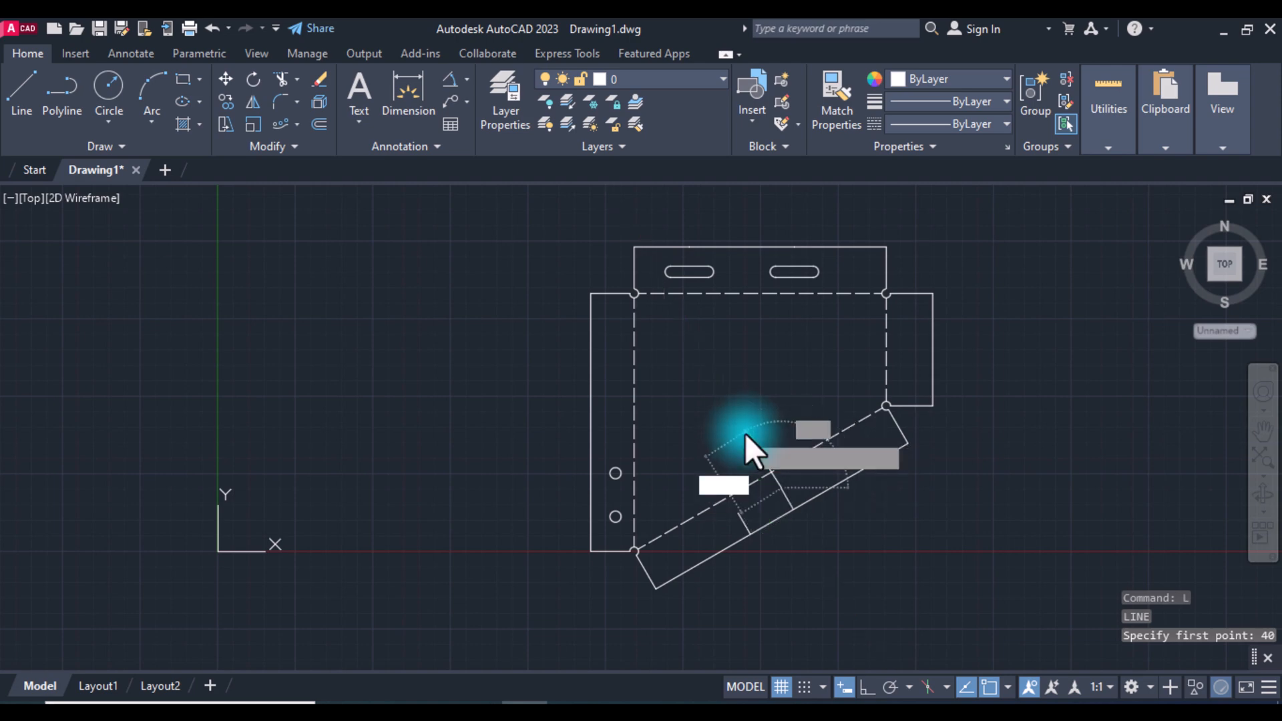
pyautogui.press('Return')
# From the second perpendicular line's outer end, draw a 40-long line along the sloped edge, continued by a 20-long perpendicular line inward.
pyautogui.press('Return')
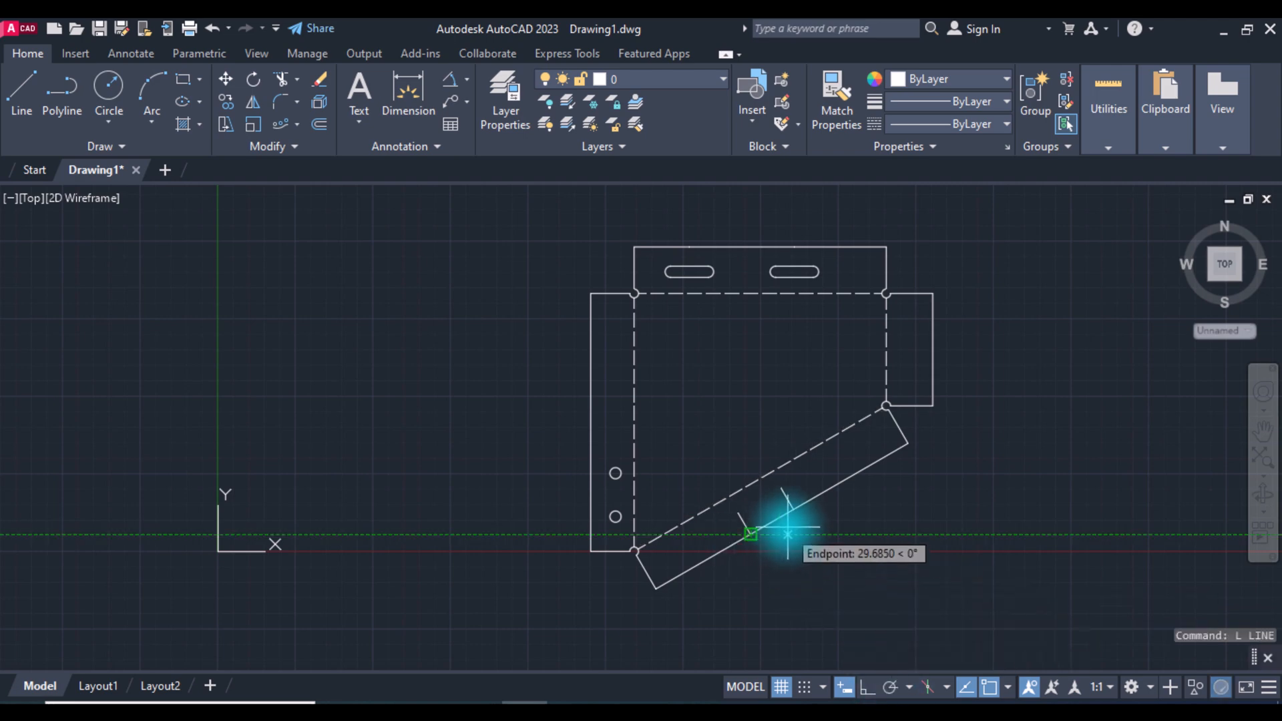
pyautogui.click(751, 534)
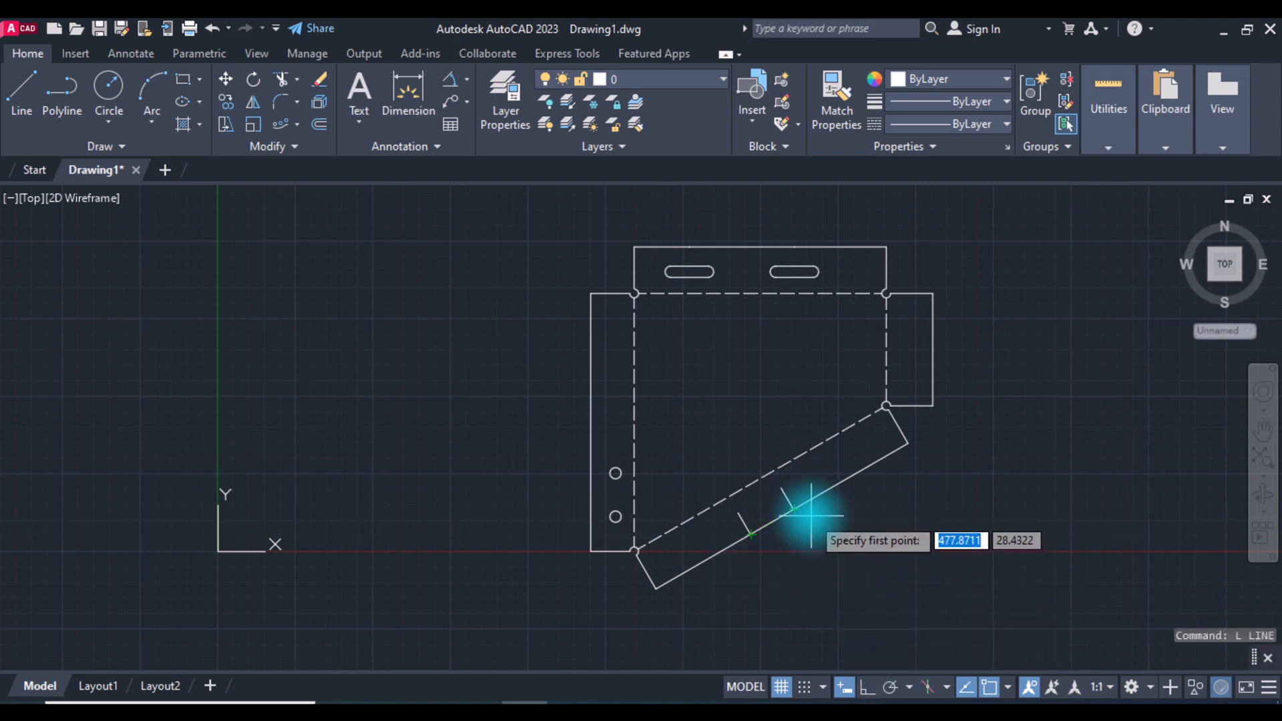
pyautogui.click(796, 508)
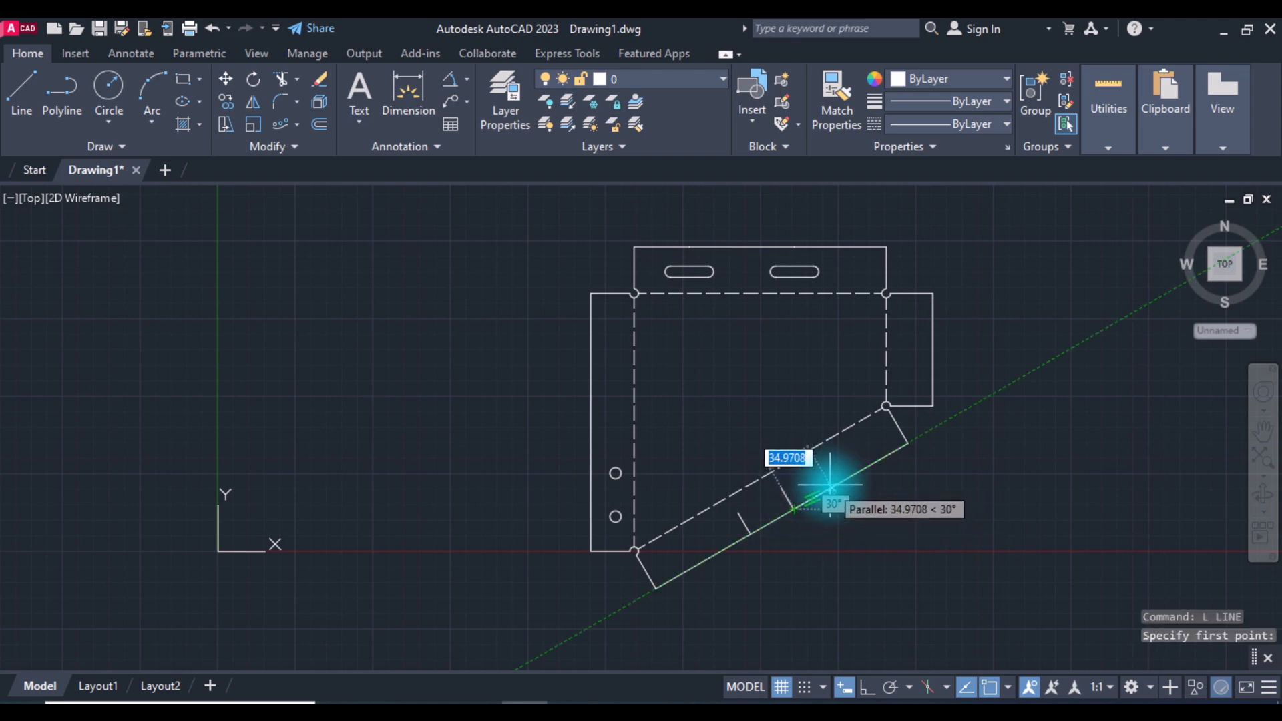
pyautogui.write('40')
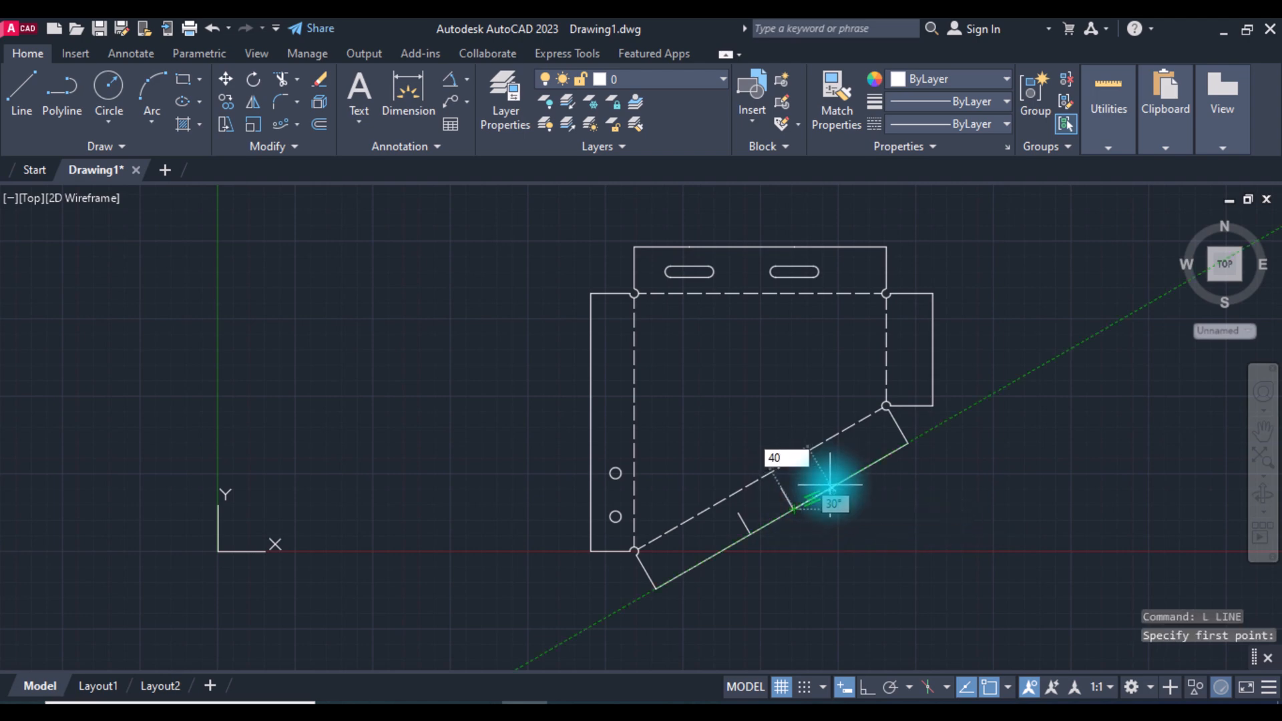
pyautogui.press('Return')
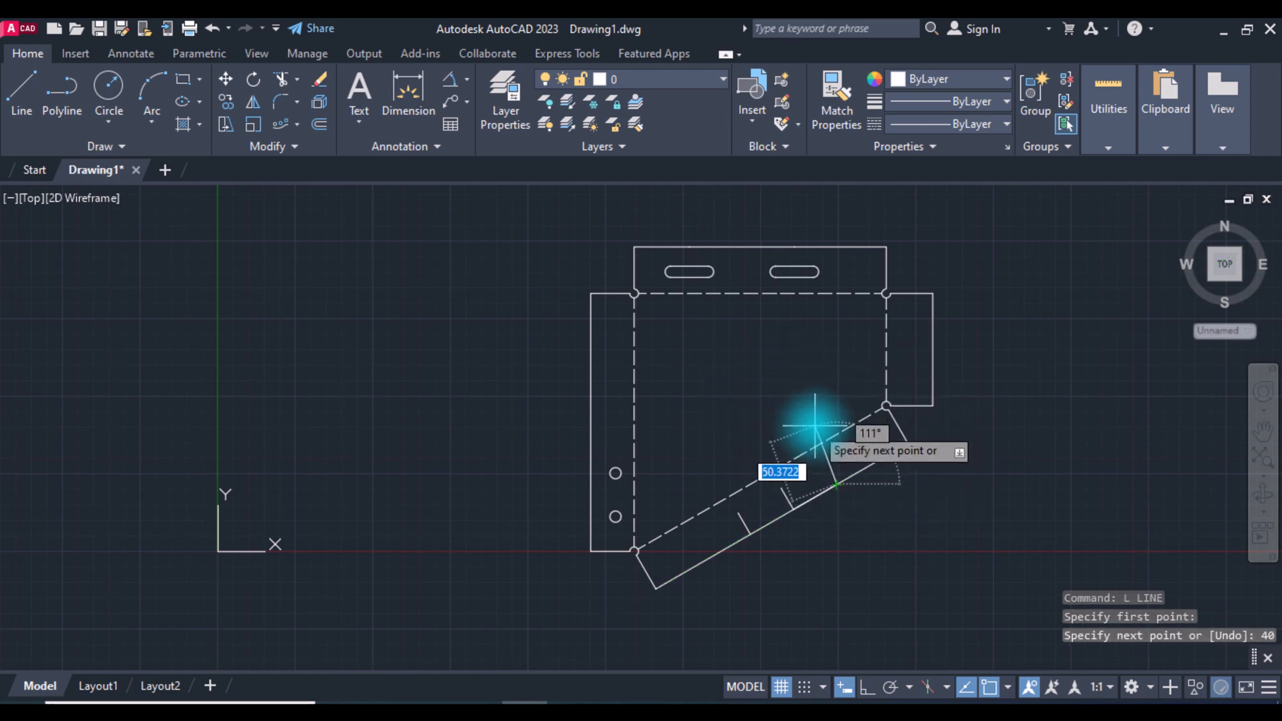
pyautogui.write('20')
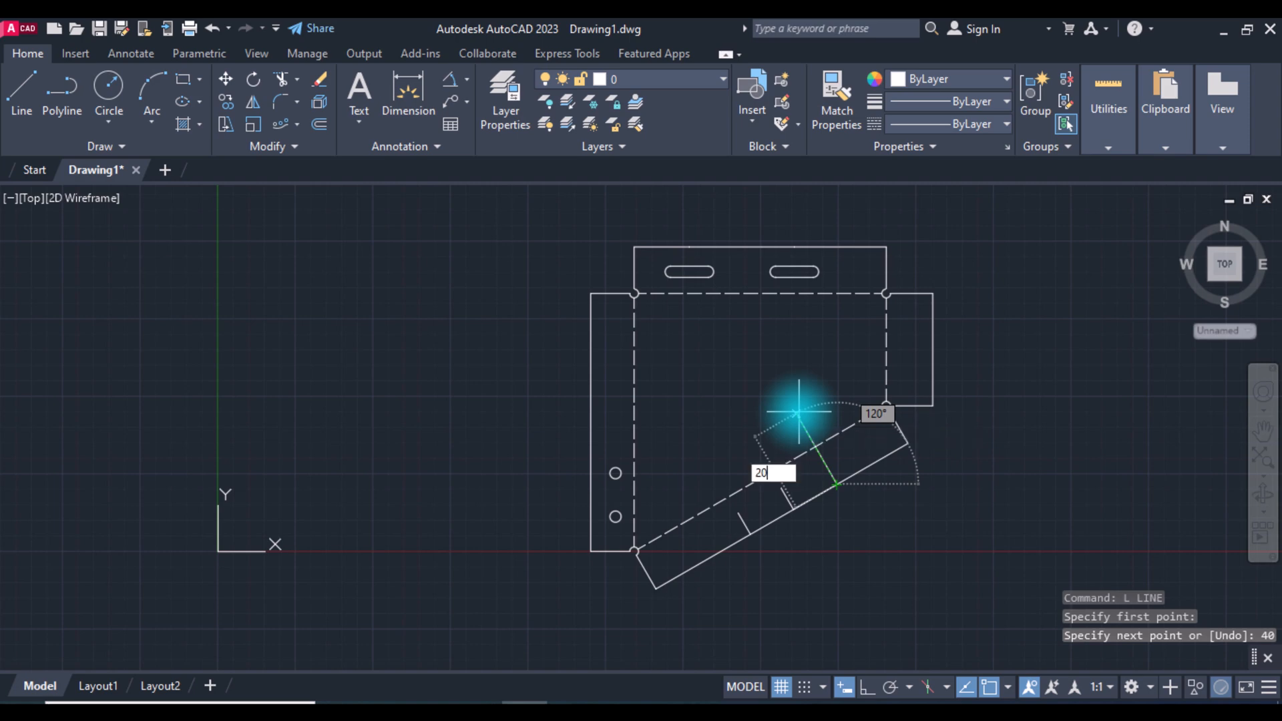
pyautogui.press('Return')
pyautogui.press('Return')
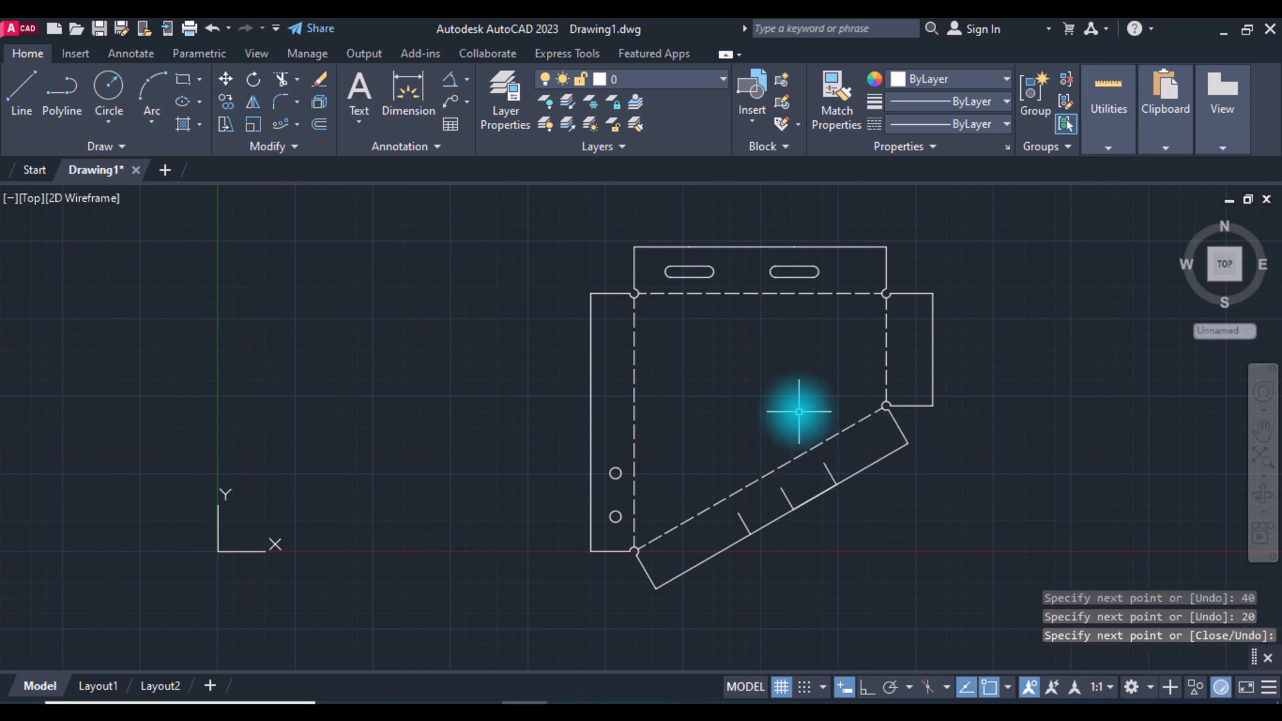
# Draw a fourth 20-long perpendicular line into the sloped flange, starting 40 further up its outer edge from the third line.
pyautogui.press('Return')
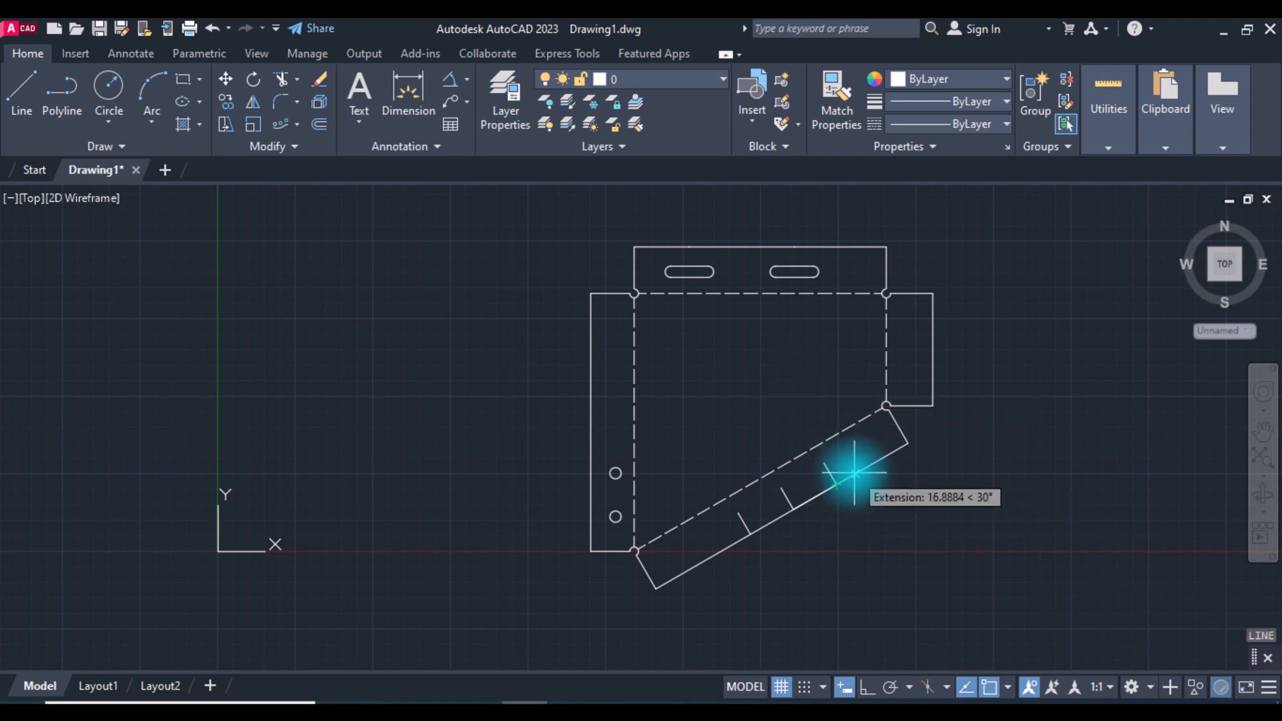
pyautogui.press('Return')
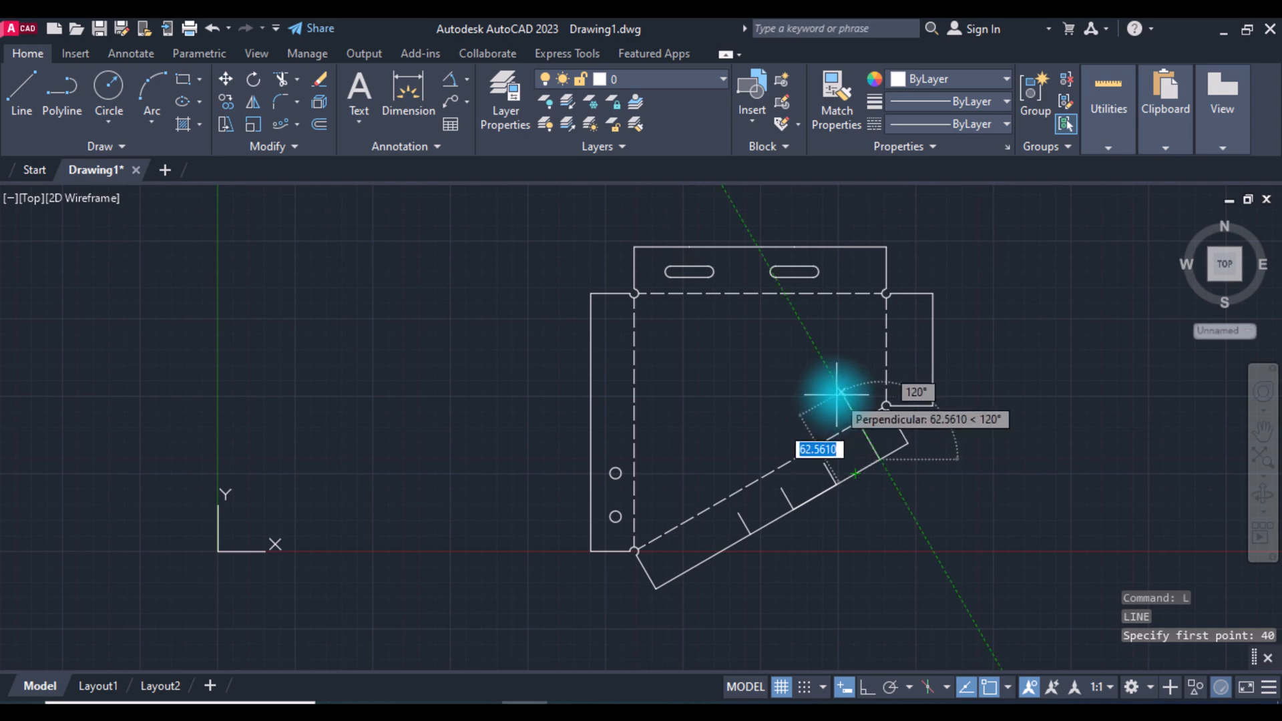
pyautogui.write('20')
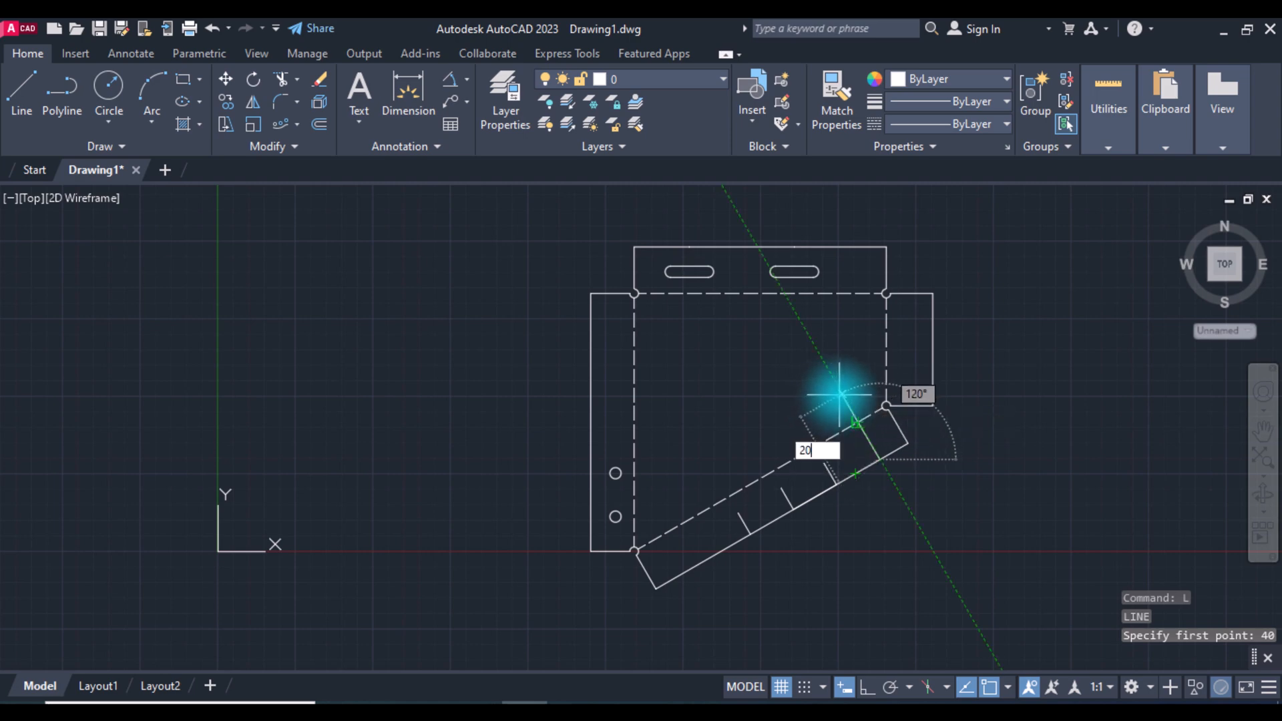
pyautogui.press('Return')
pyautogui.press('Return')
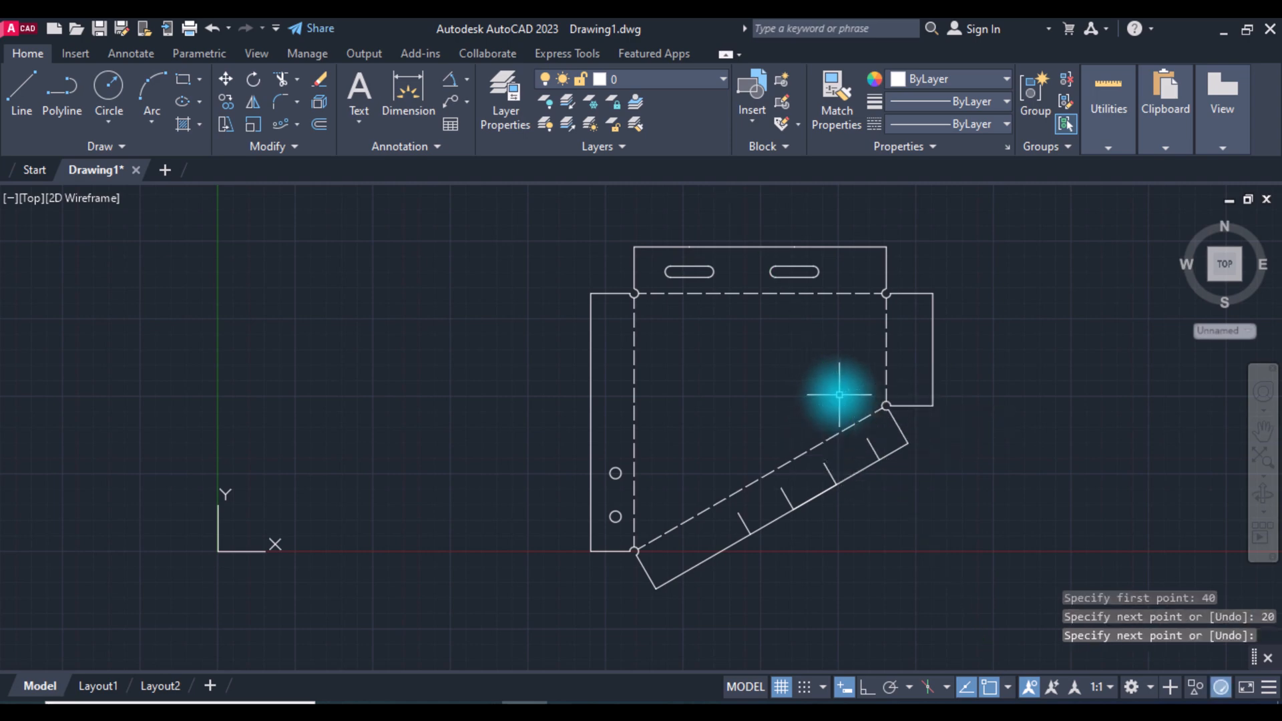
# Draw a radius 4.5 circle centred 15 from the first perpendicular line's inner end, on its lower-left side parallel to the sloped edge.
pyautogui.write('c')
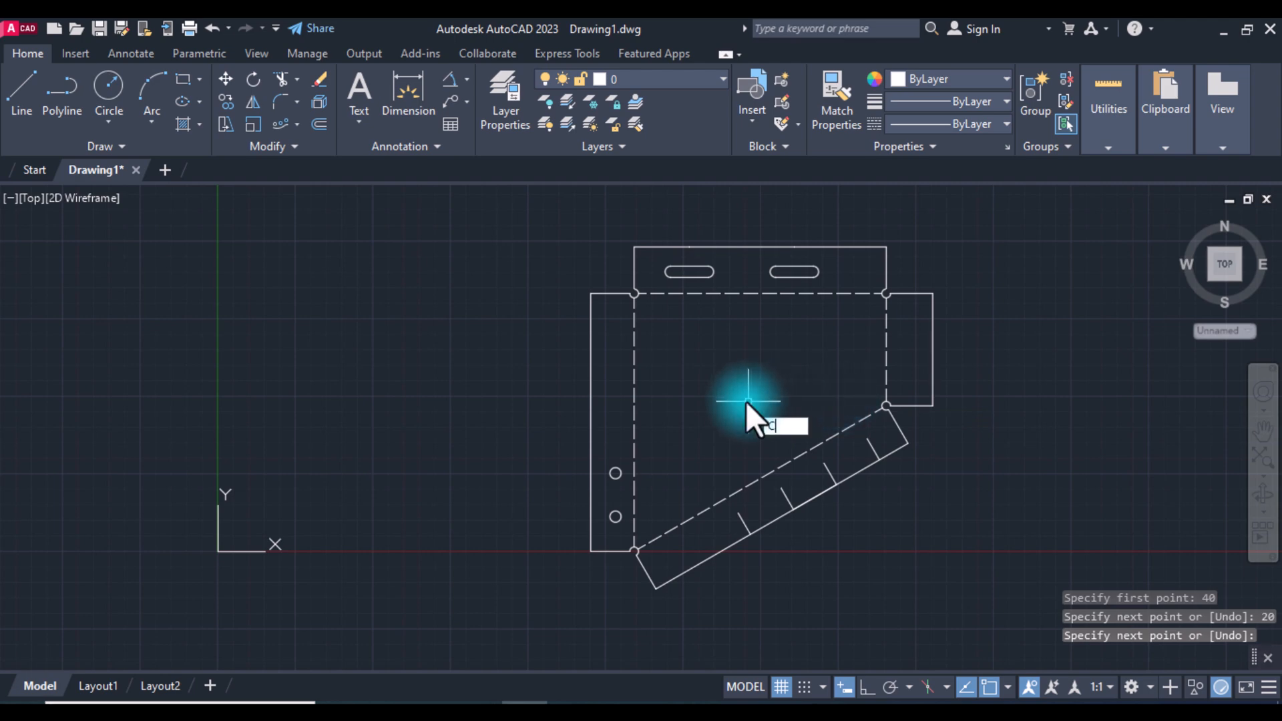
pyautogui.press('Return')
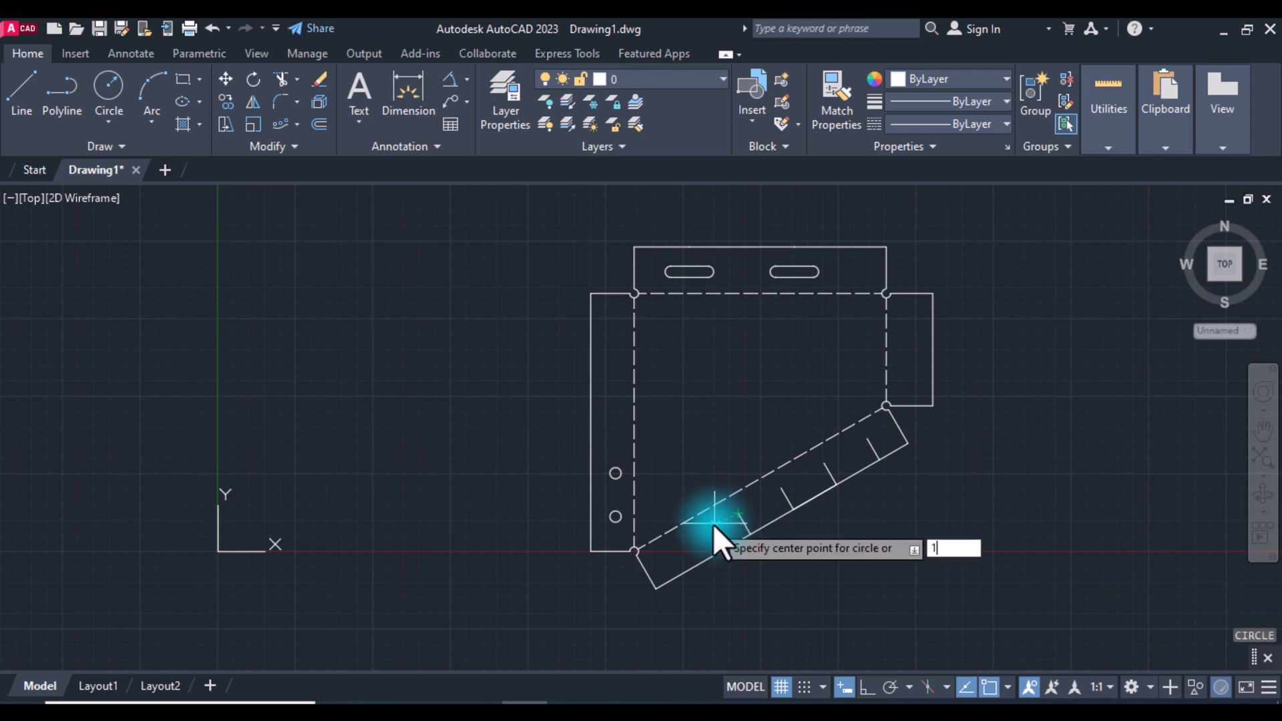
pyautogui.press('Return')
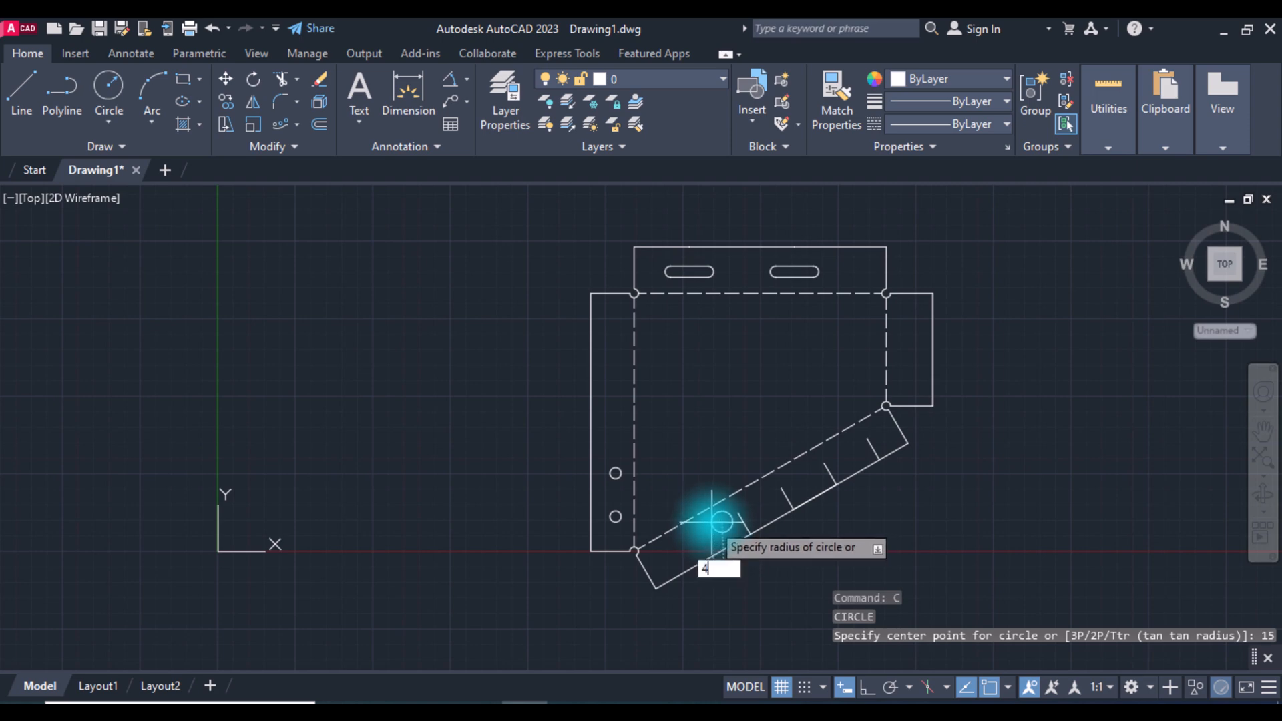
pyautogui.press('Return')
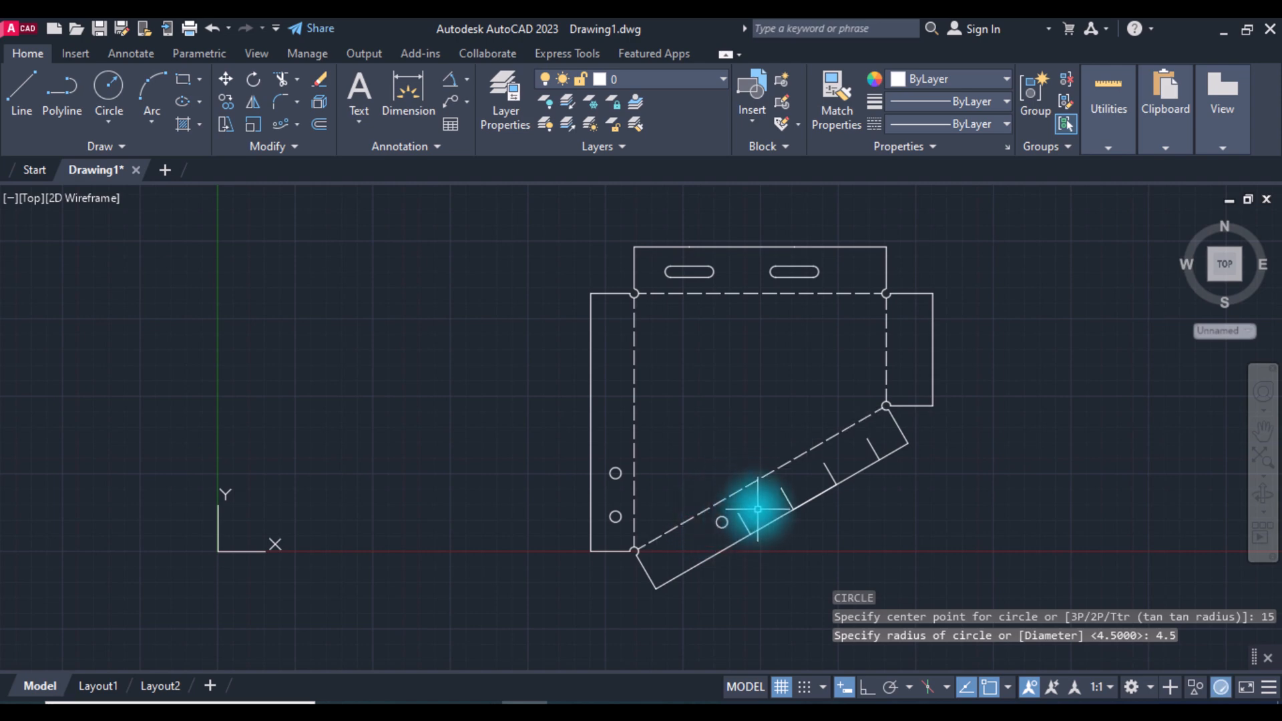
# Draw a matching radius 4.5 circle centred 15 from the same inner end, on the line's upper-right side.
pyautogui.press('Return')
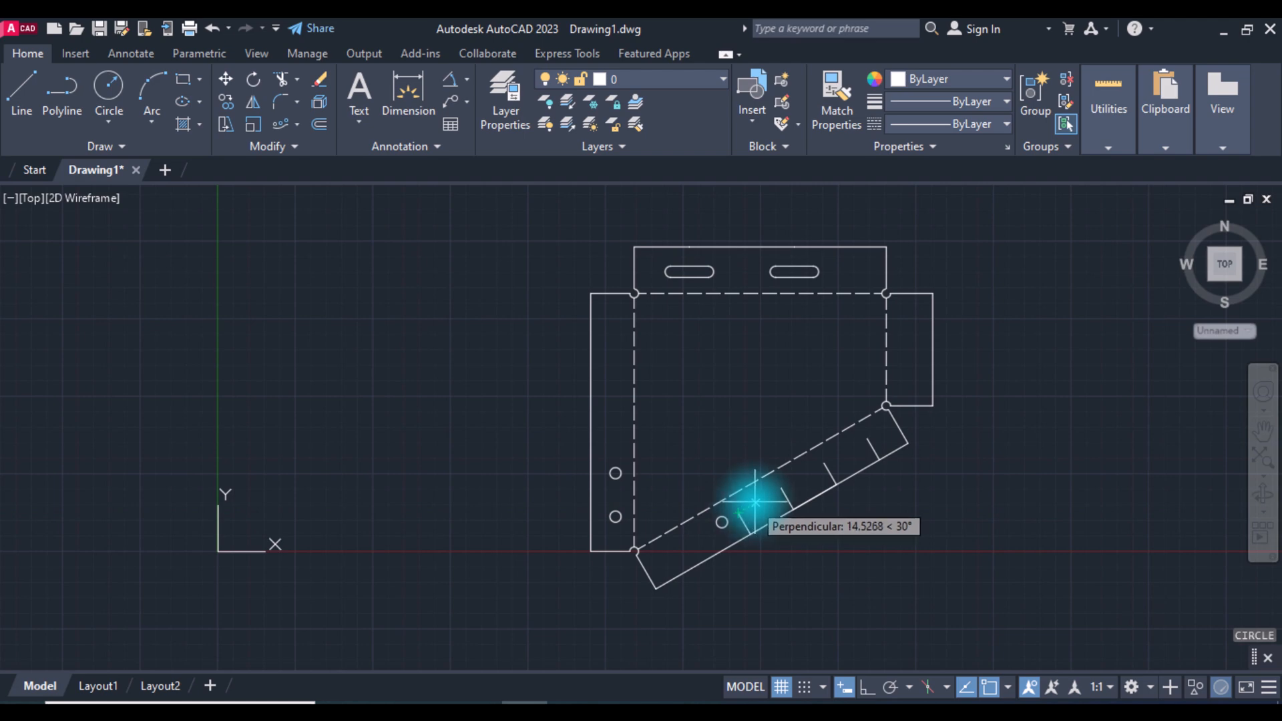
pyautogui.write('1')
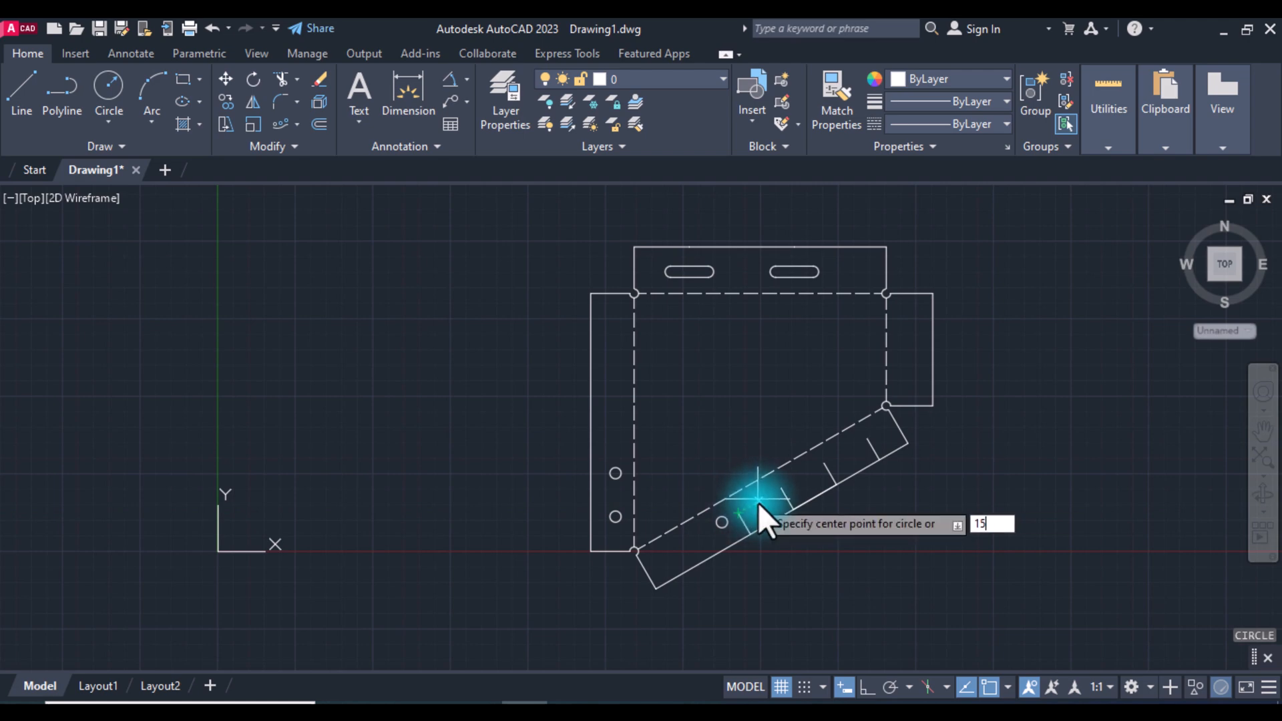
pyautogui.write('5')
pyautogui.press('Return')
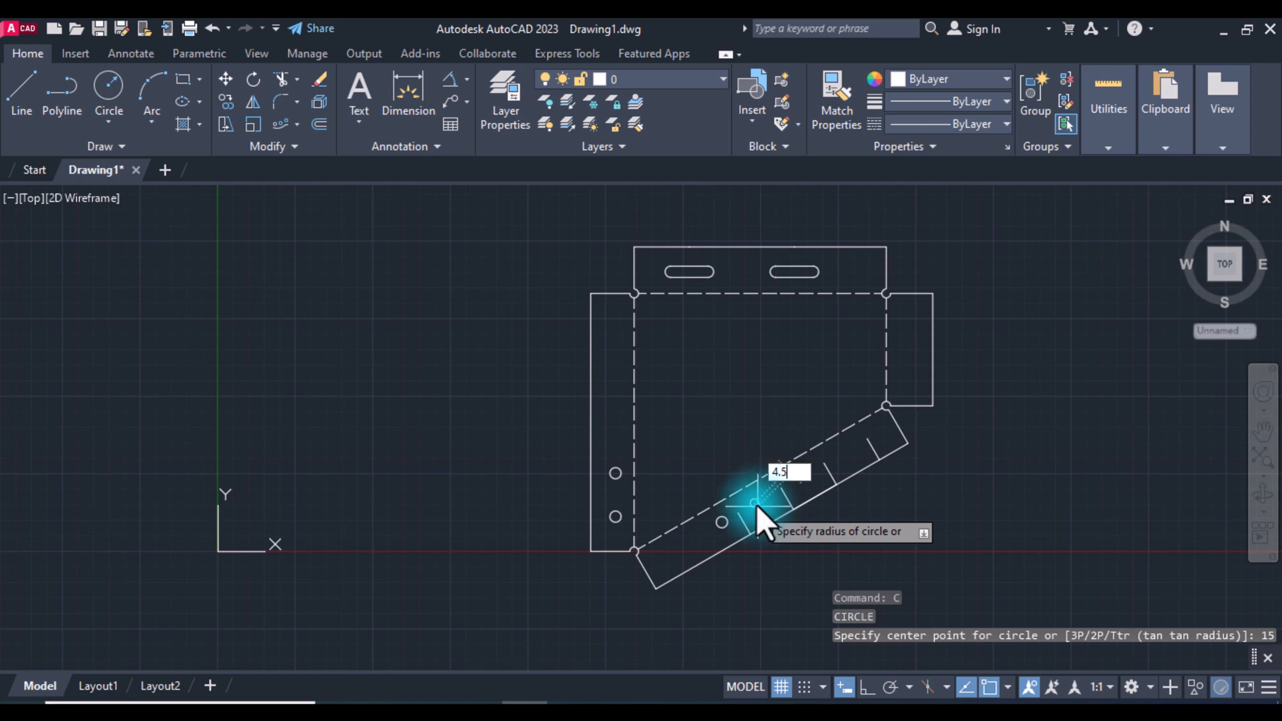
pyautogui.write('4.5')
pyautogui.press('Return')
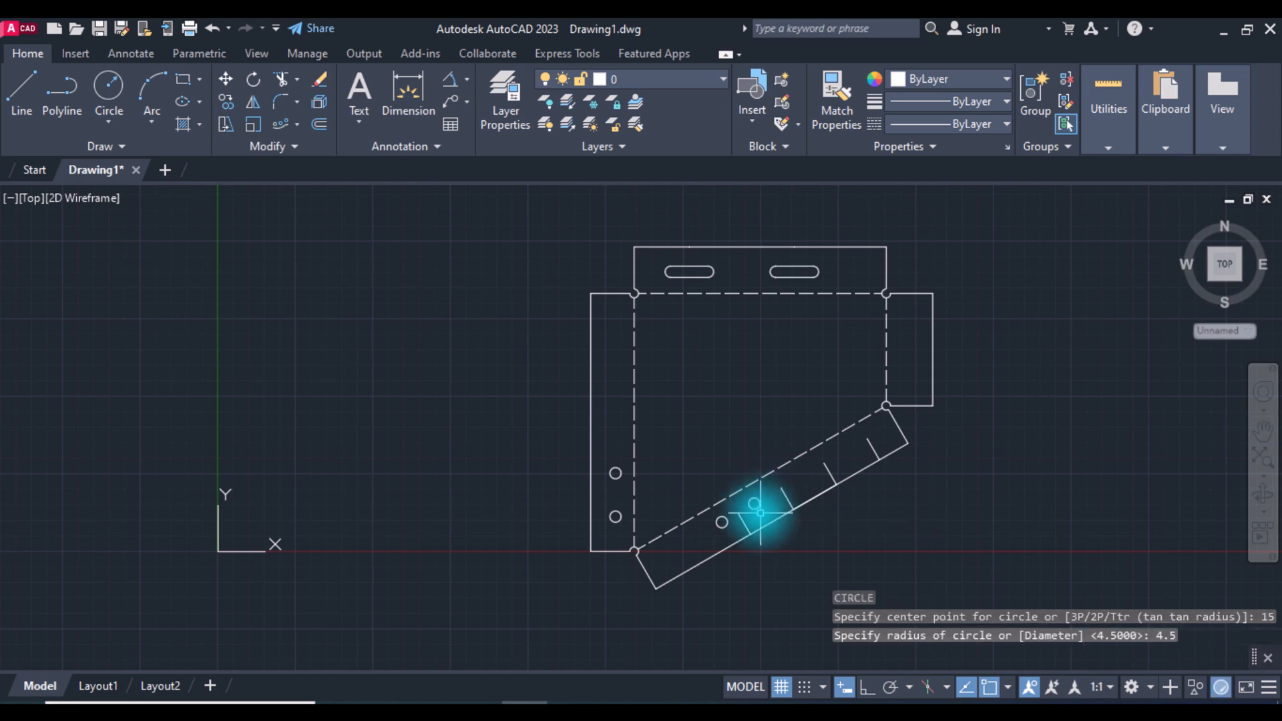
# Draw a line tangent to both radius 4.5 circles in the sloped flange, along their lower-right sides.
pyautogui.press('Return')
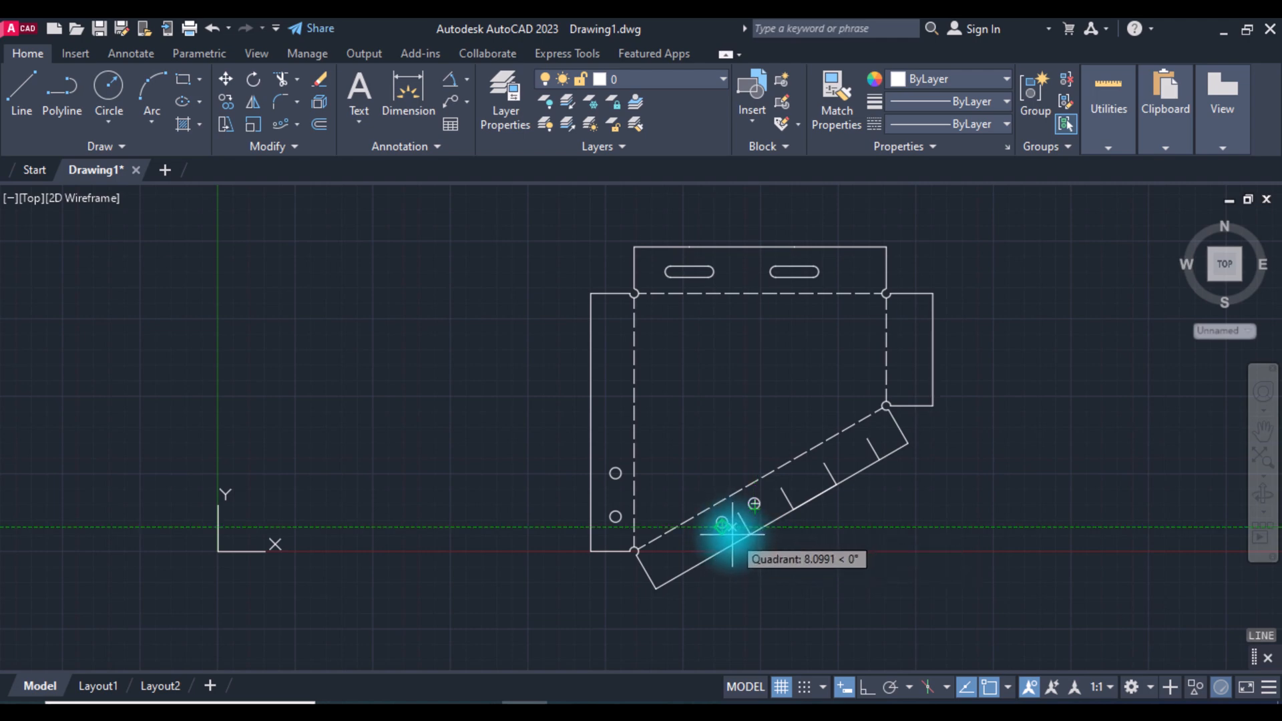
pyautogui.keyDown('shift'); pyautogui.rightClick(732, 537); pyautogui.keyUp('shift')
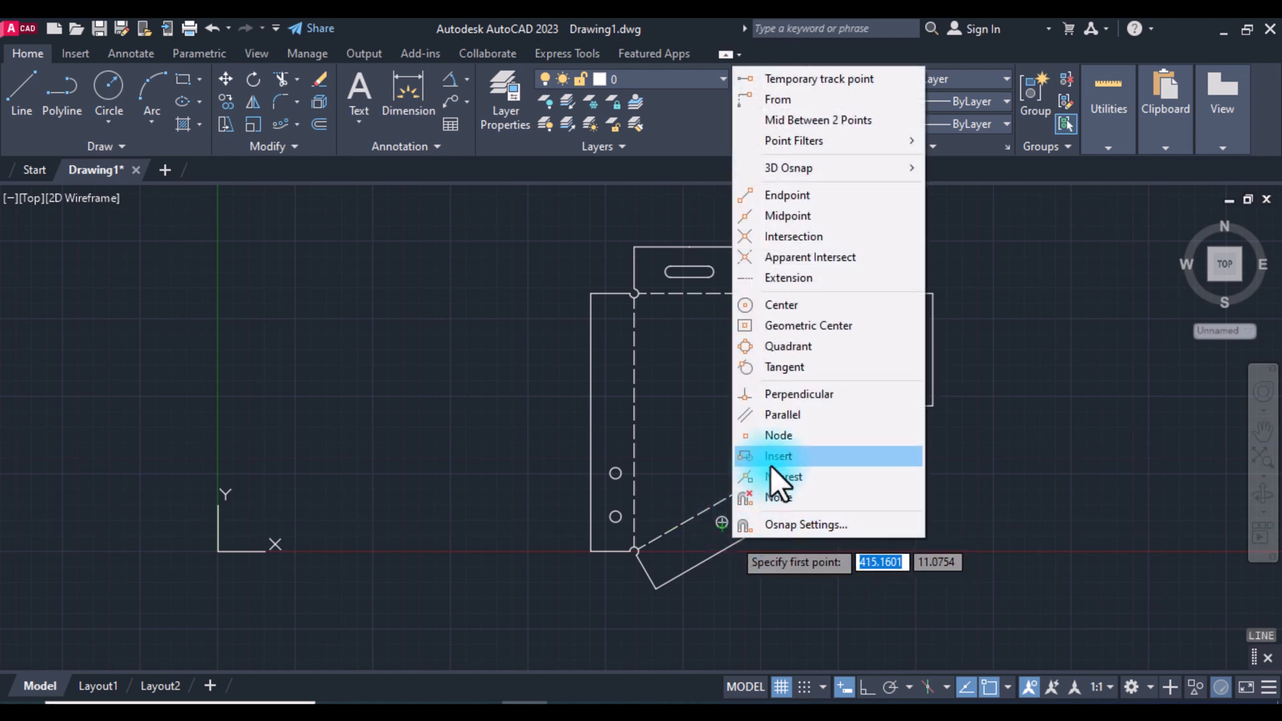
pyautogui.click(795, 365)
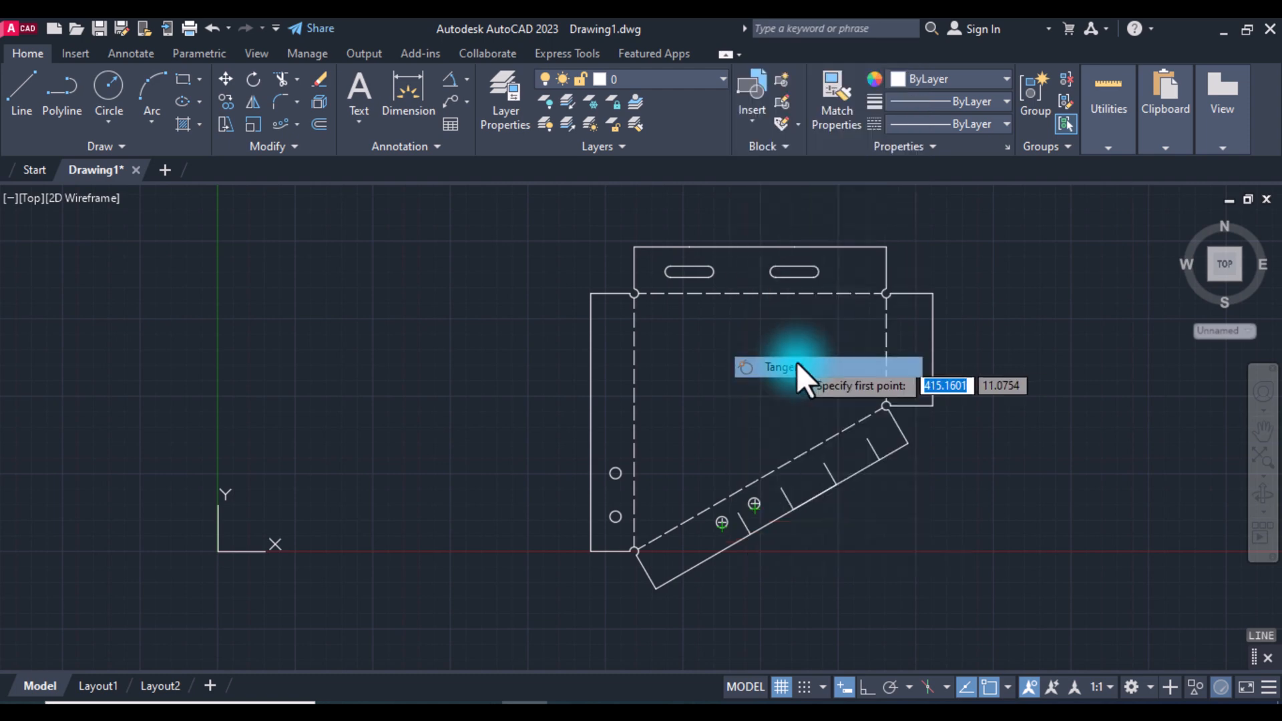
pyautogui.click(726, 524)
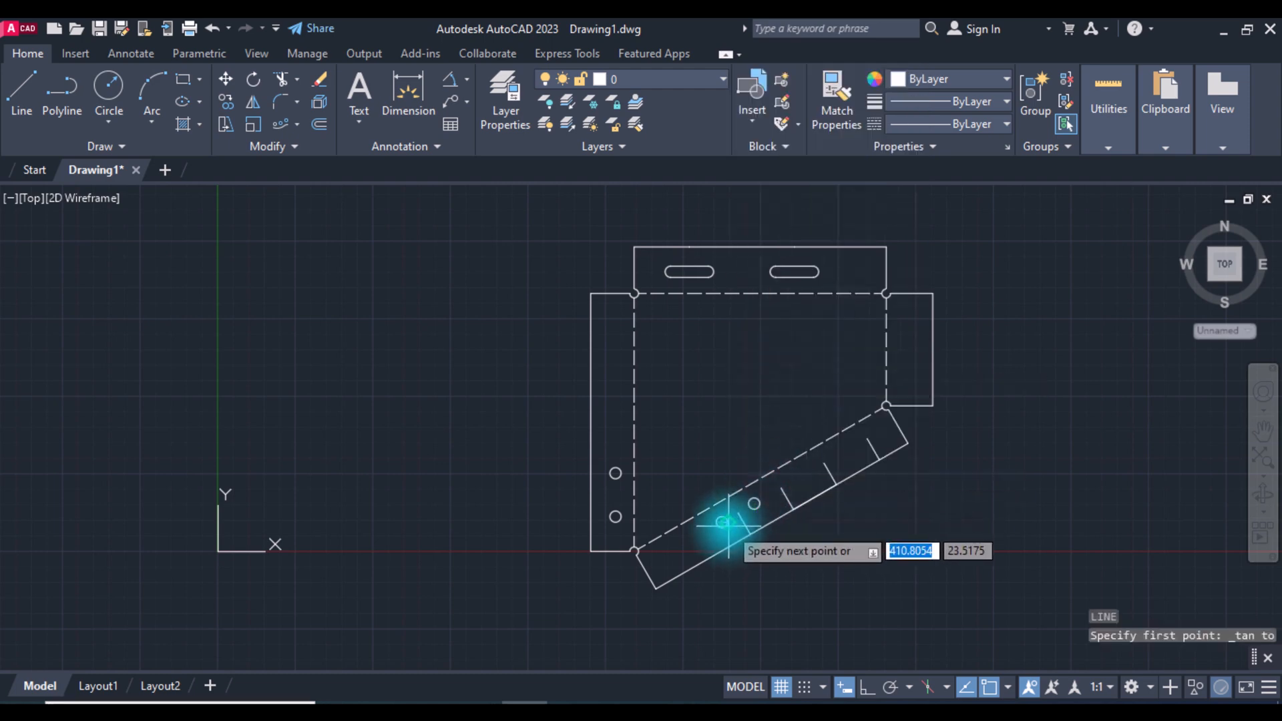
pyautogui.keyDown('shift'); pyautogui.rightClick(760, 509); pyautogui.keyUp('shift')
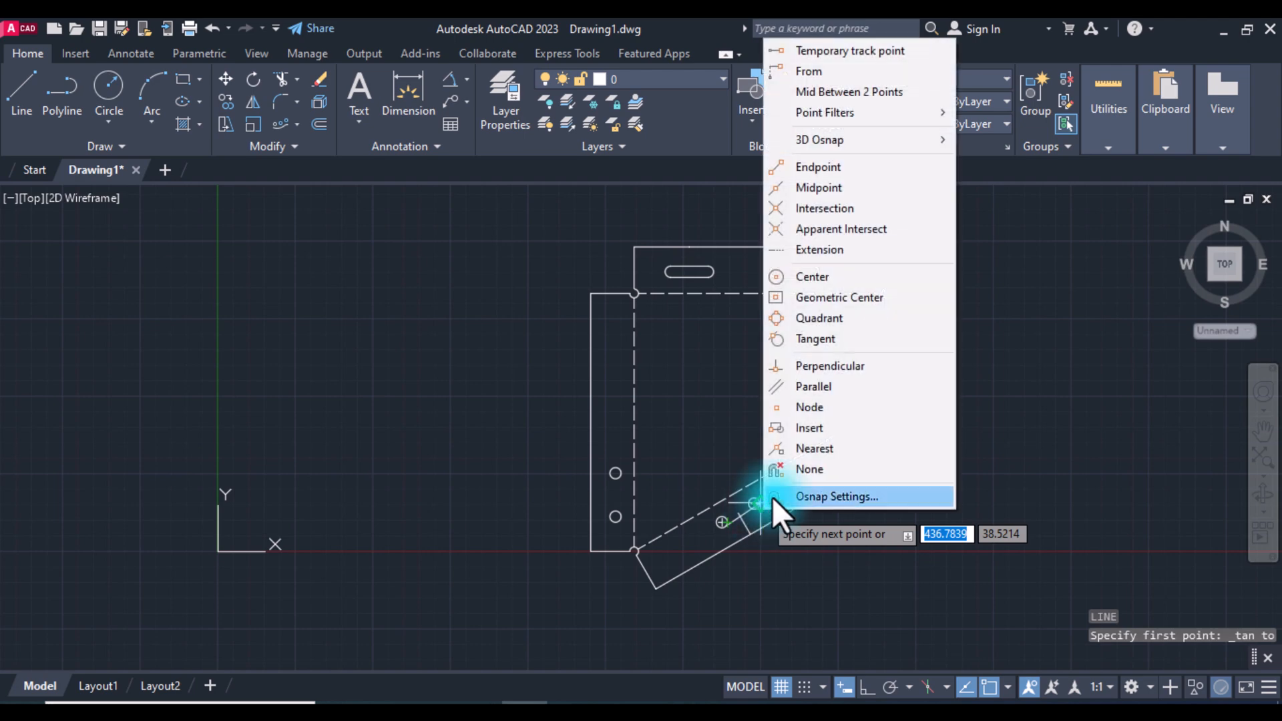
pyautogui.click(820, 337)
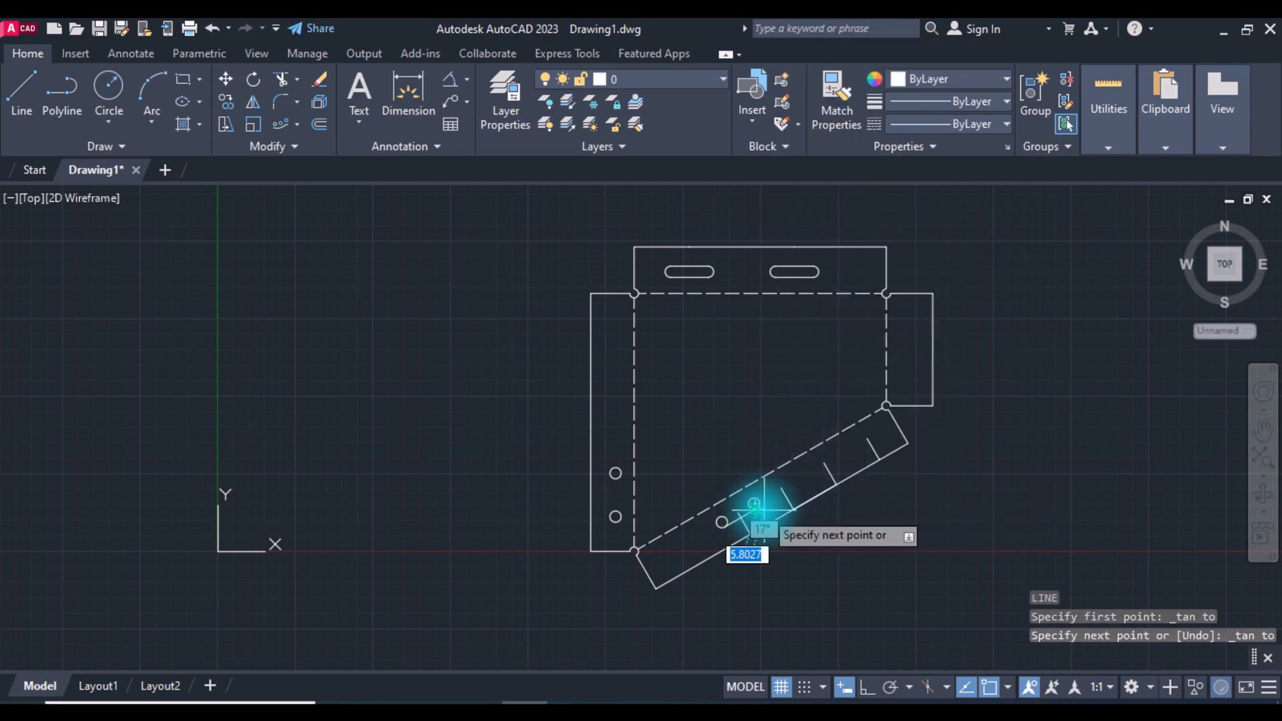
pyautogui.click(757, 507)
pyautogui.press('Return')
# Draw a second tangent line joining the two radius 4.5 circles along their upper-left sides.
pyautogui.press('Return')
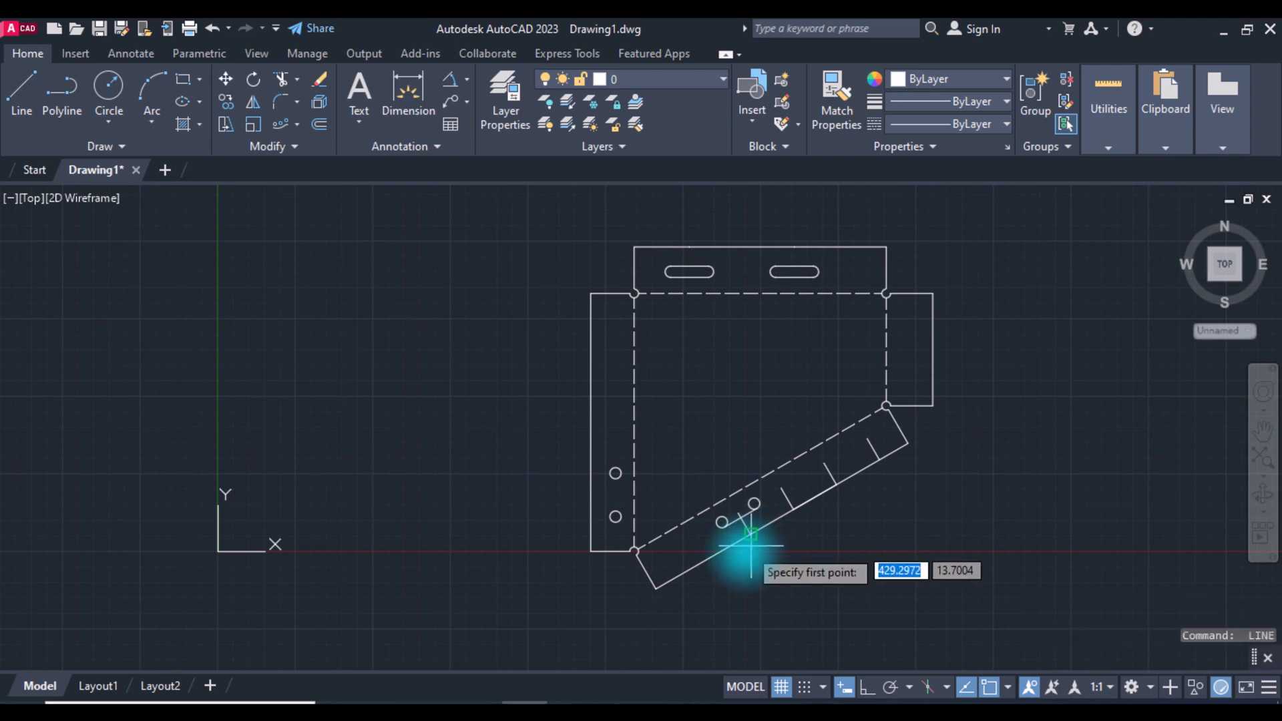
pyautogui.keyDown('shift'); pyautogui.rightClick(750, 571); pyautogui.keyUp('shift')
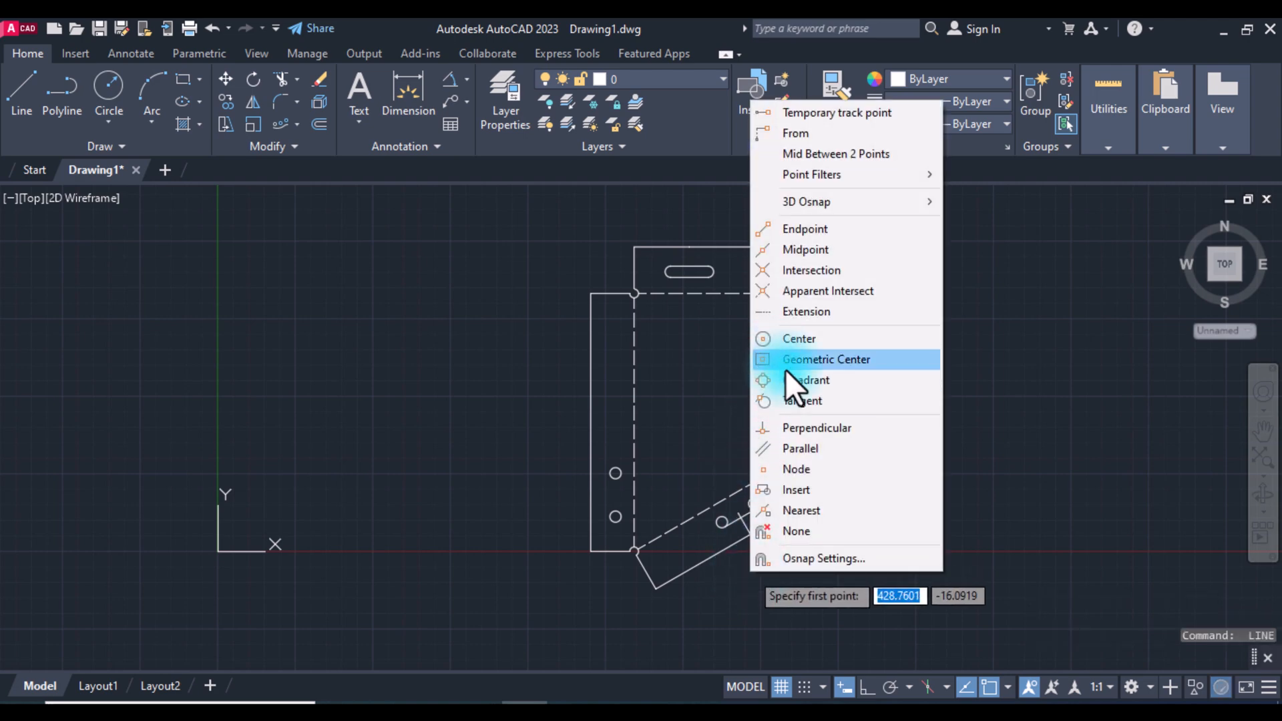
pyautogui.click(811, 401)
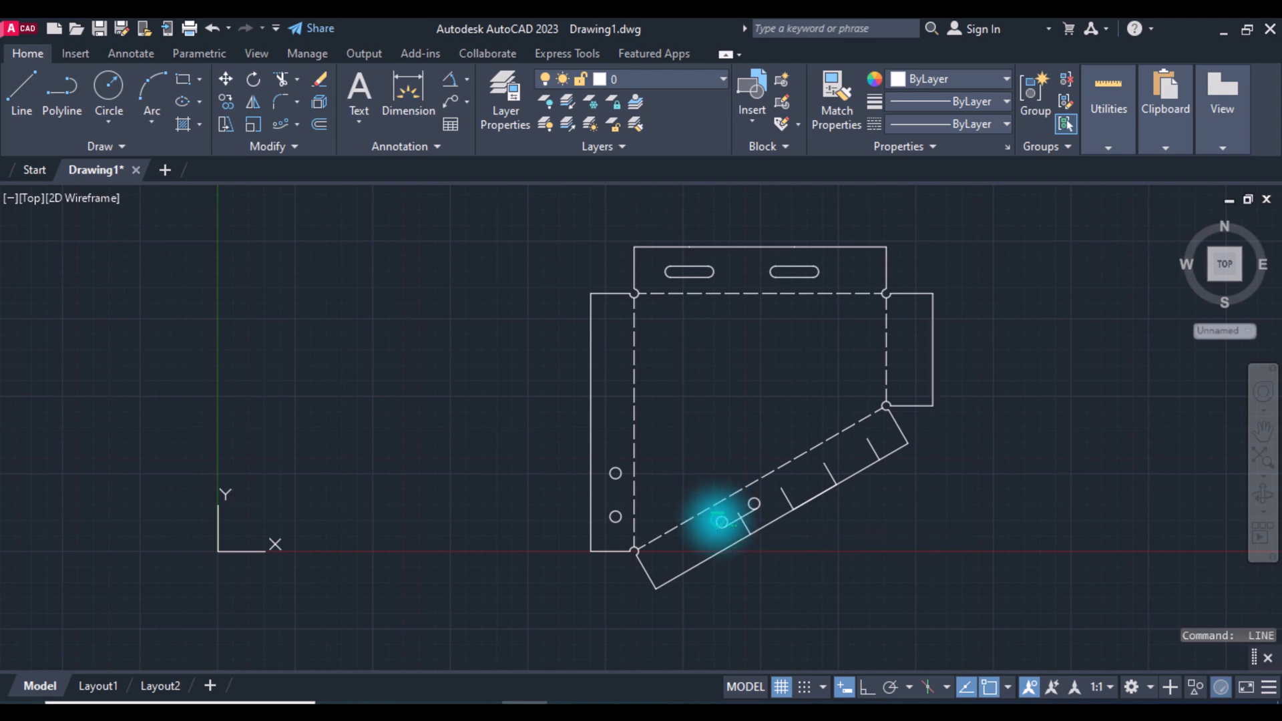
pyautogui.click(721, 522)
pyautogui.keyDown('shift'); pyautogui.rightClick(753, 501); pyautogui.keyUp('shift')
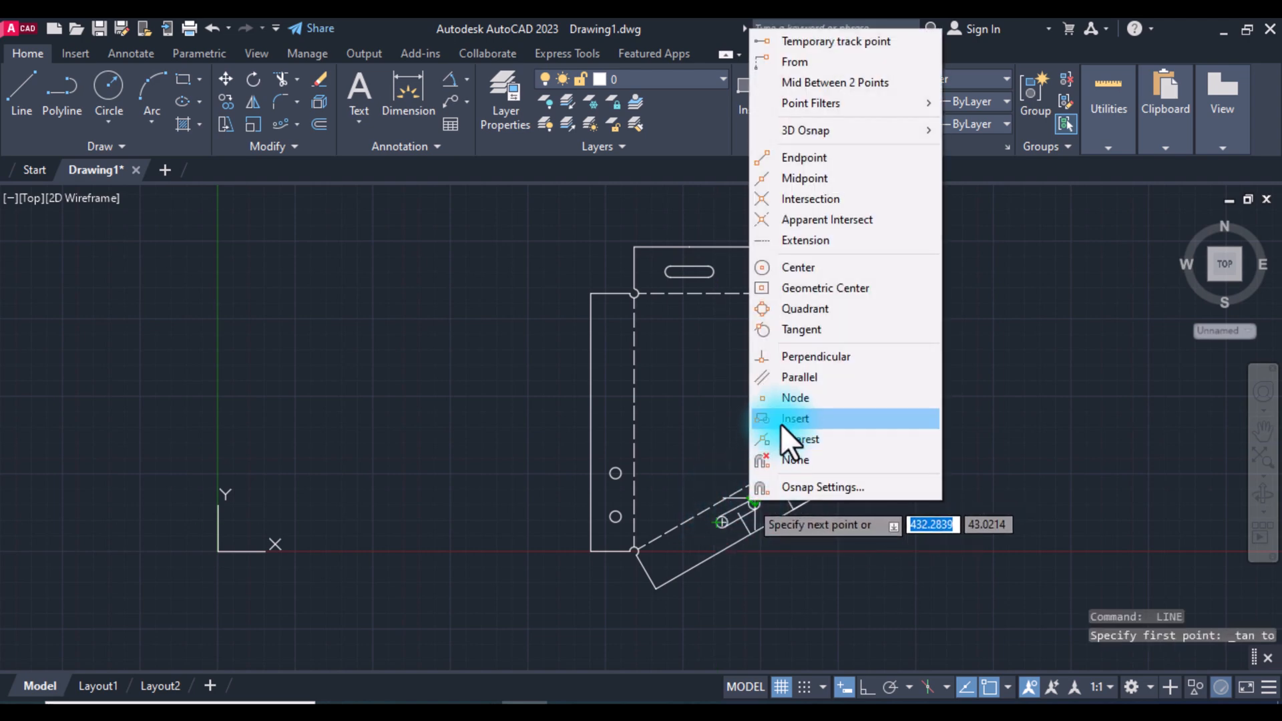
pyautogui.click(791, 322)
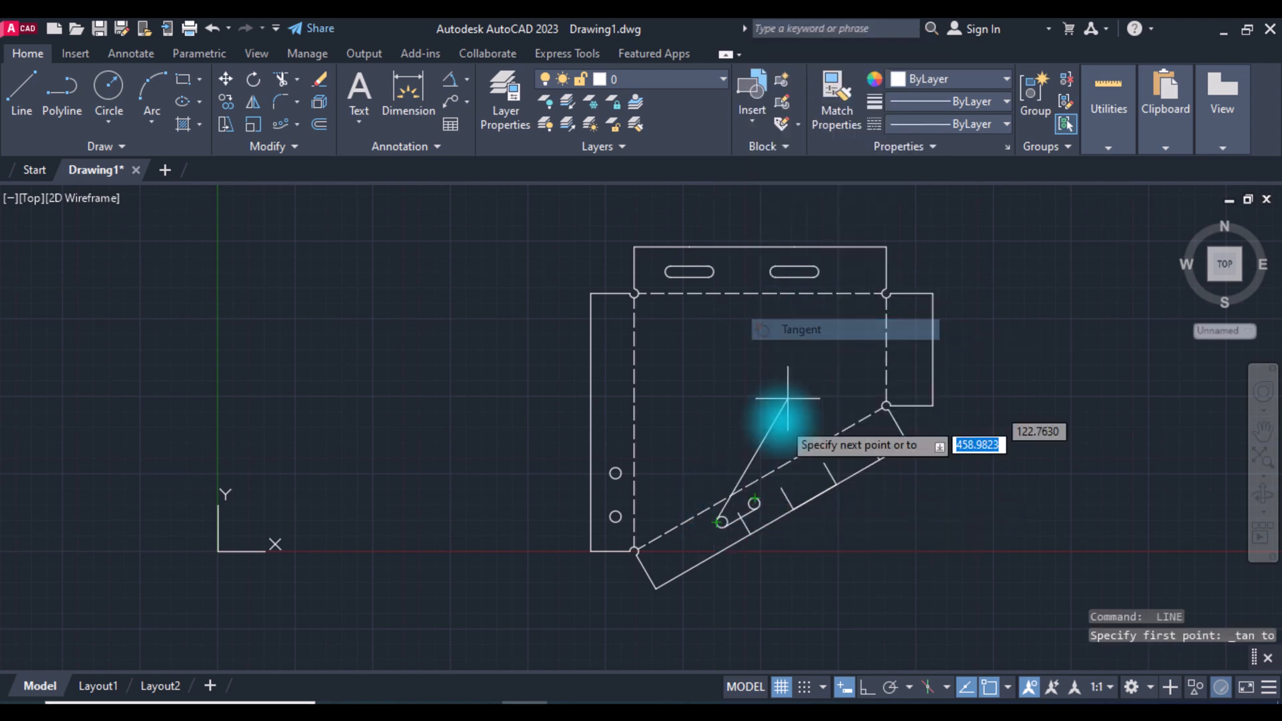
pyautogui.click(755, 497)
pyautogui.press('Return')
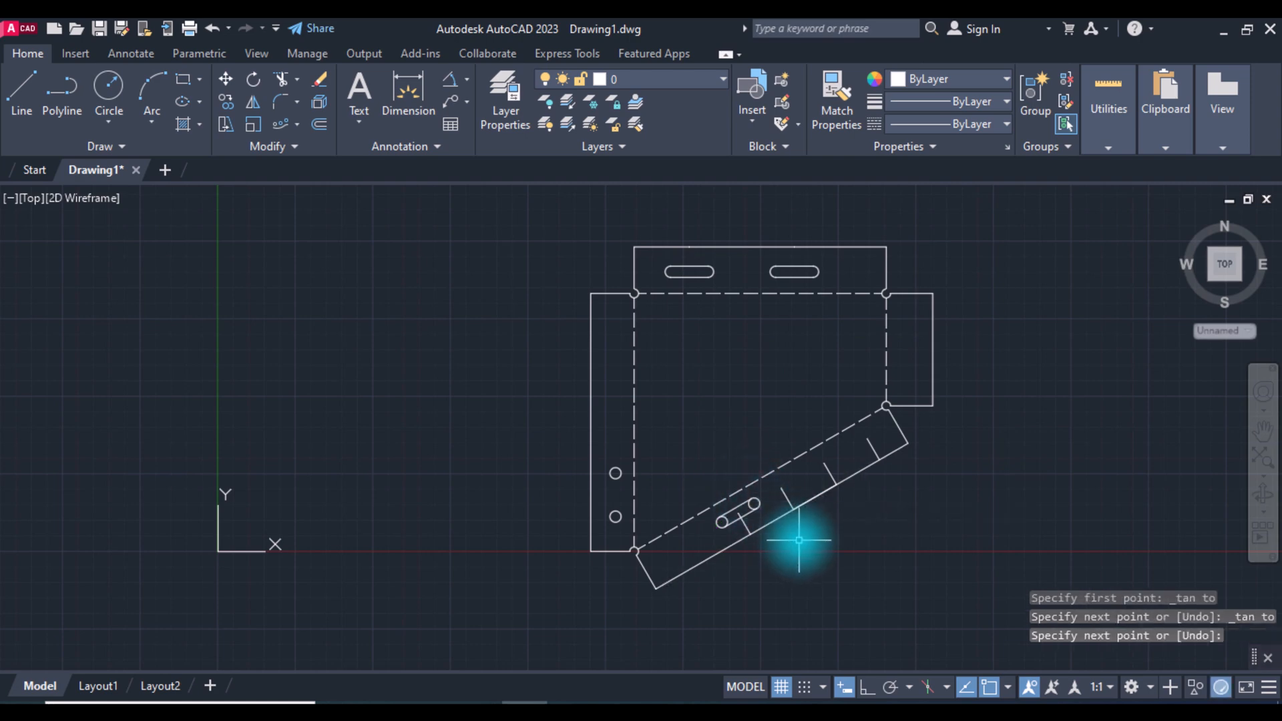
# Trim away the inner halves of the two circles between the tangent lines to form a rounded slot.
pyautogui.write('tr')
pyautogui.press('Return')
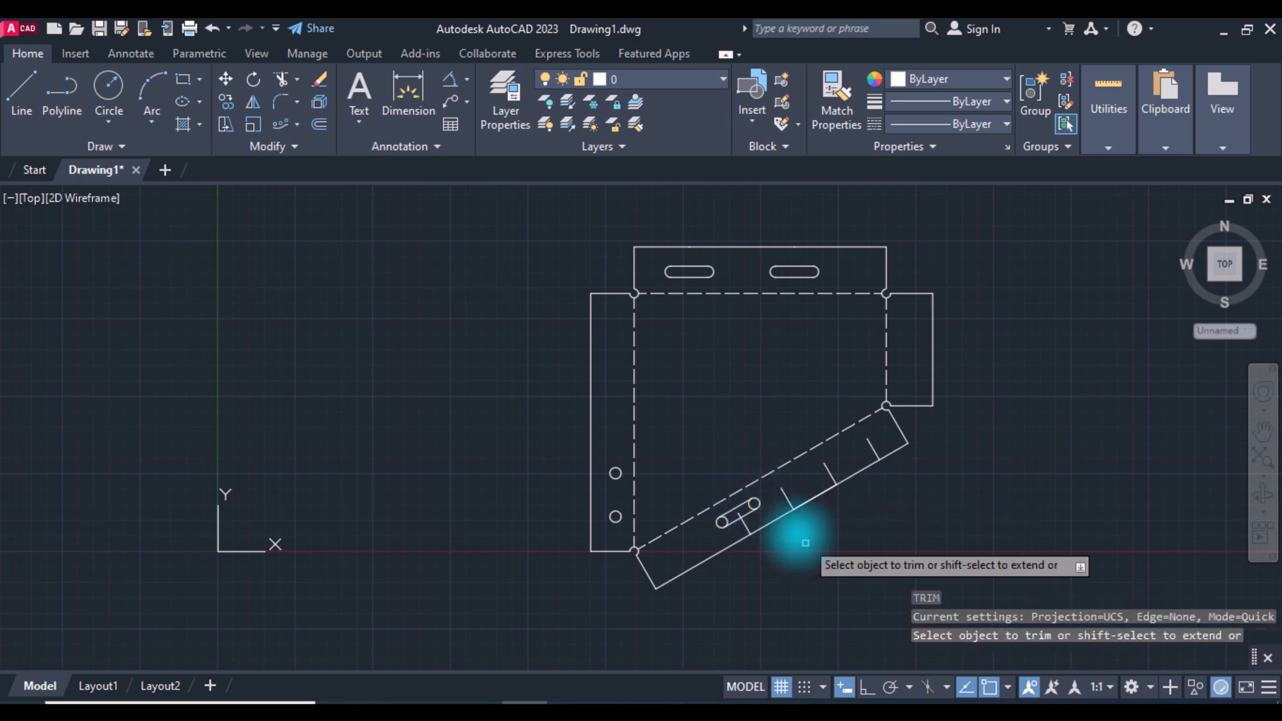
pyautogui.click(727, 518)
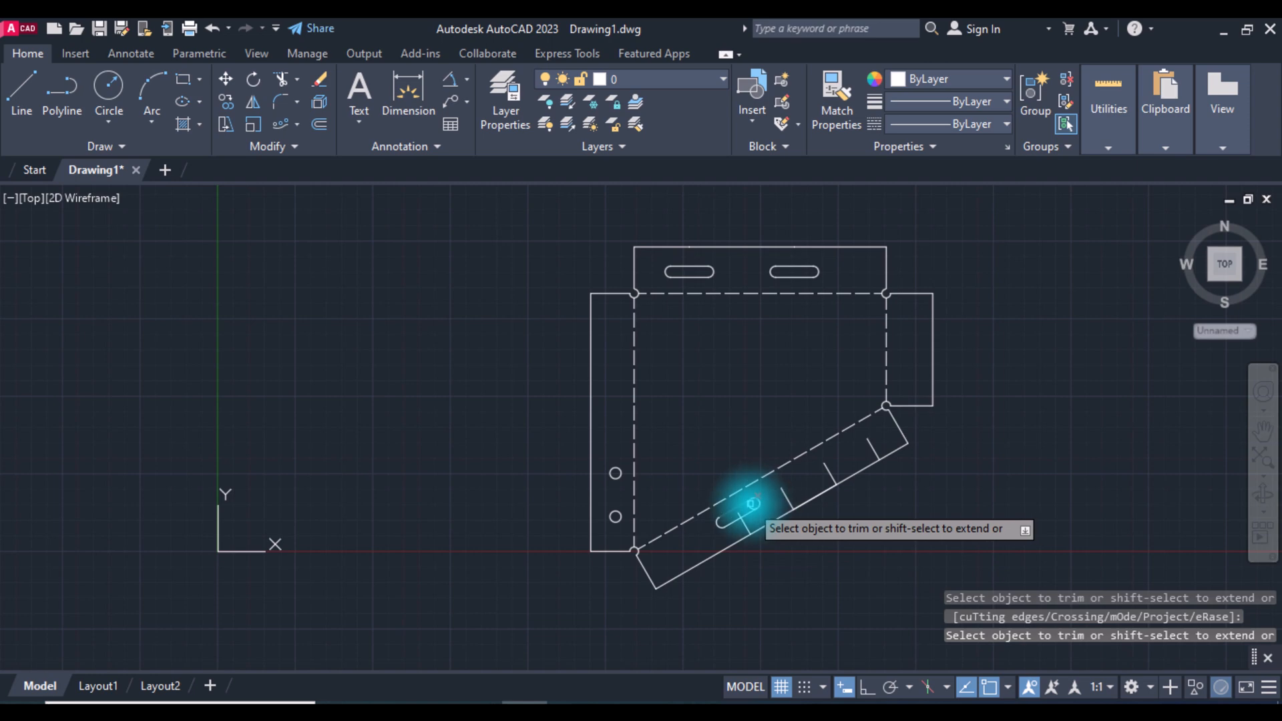
pyautogui.click(752, 508)
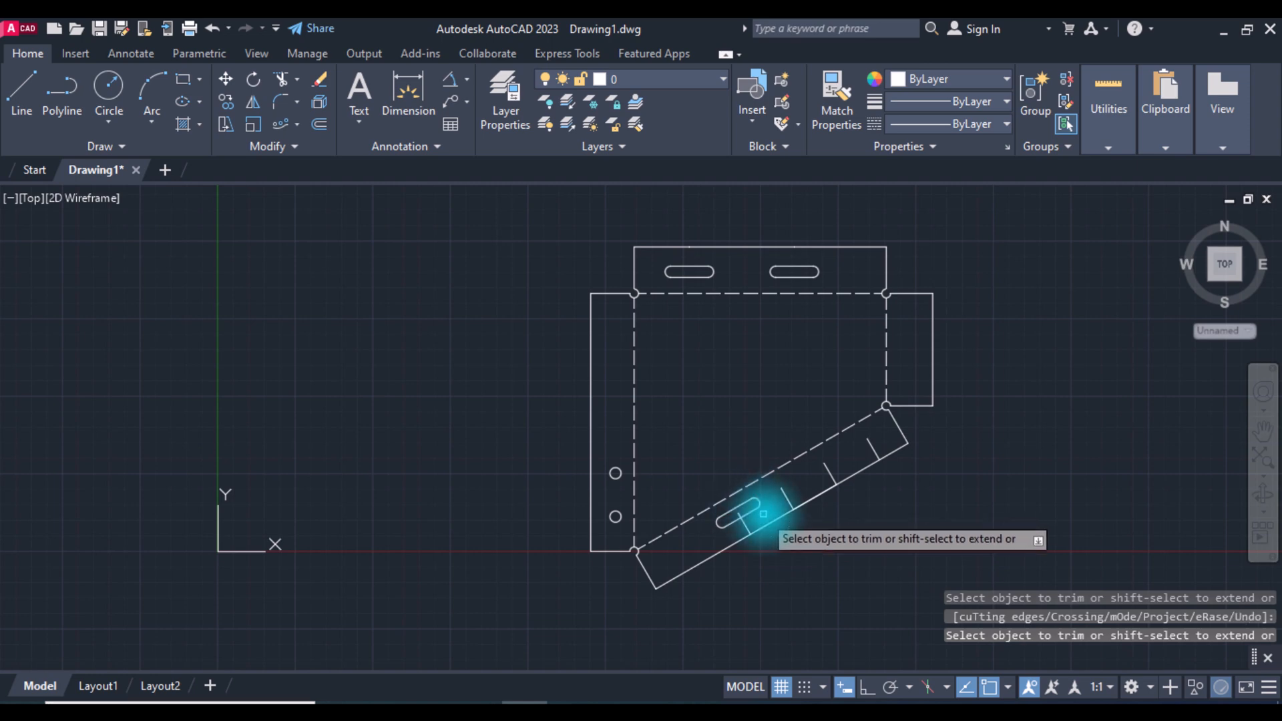
# Copy the slot from the first perpendicular line's inner end to those of the other three, and erase the four perpendicular lines.
pyautogui.click(760, 491)
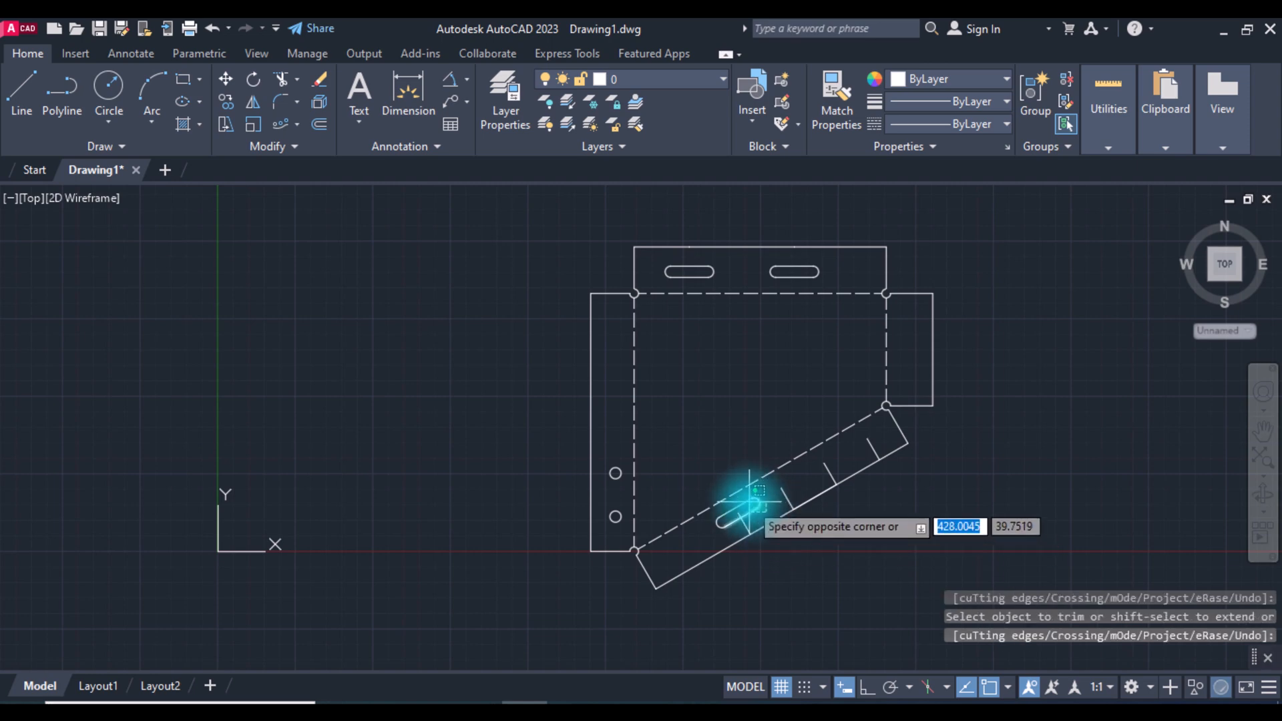
pyautogui.click(716, 530)
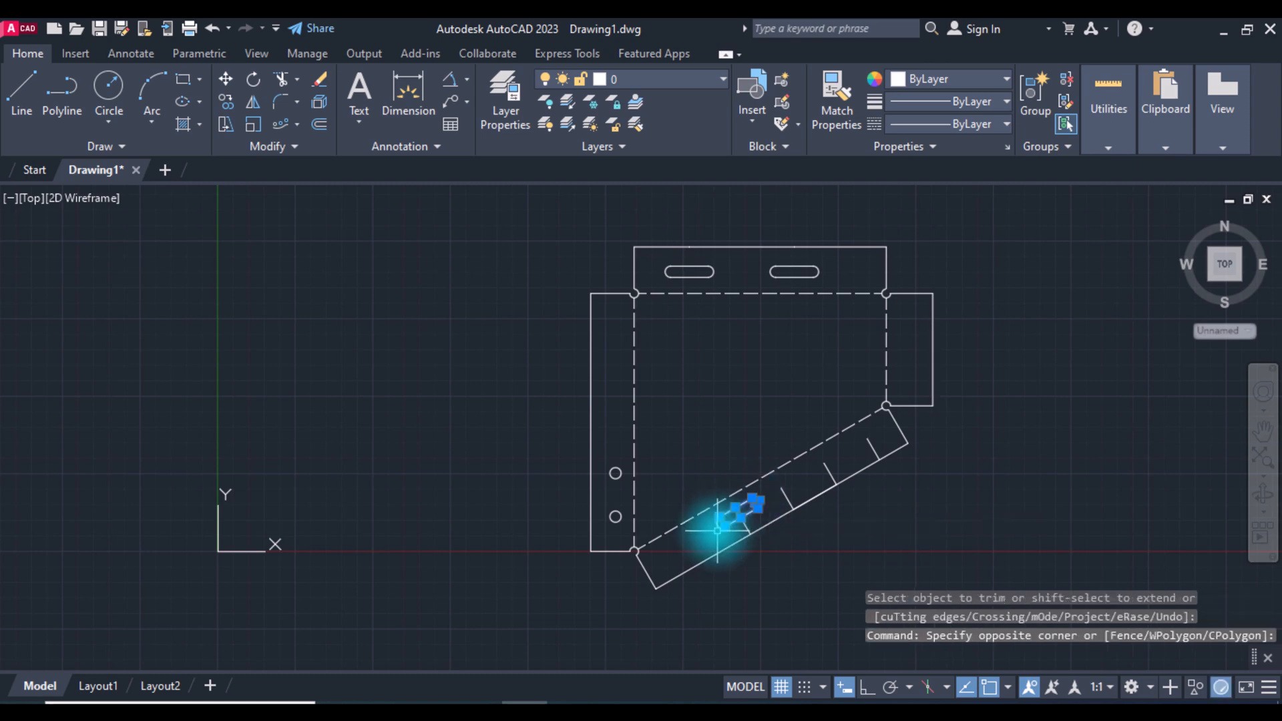
pyautogui.press('Return')
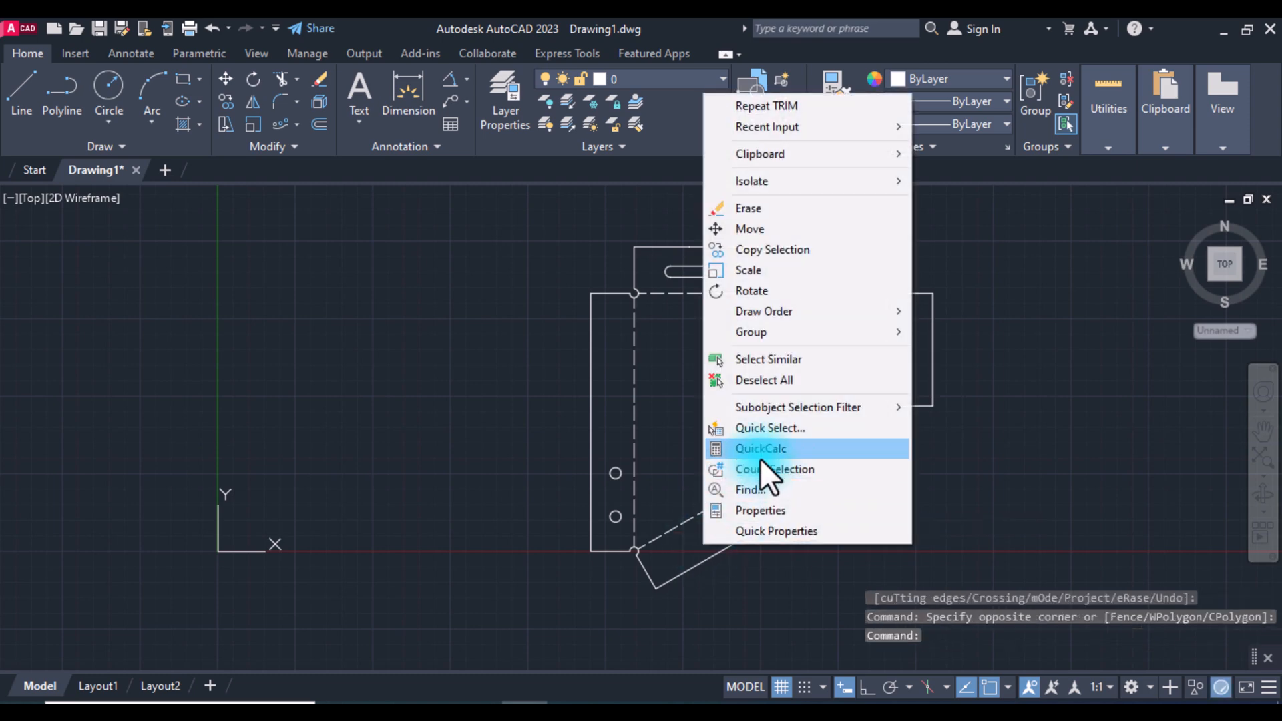
pyautogui.click(747, 250)
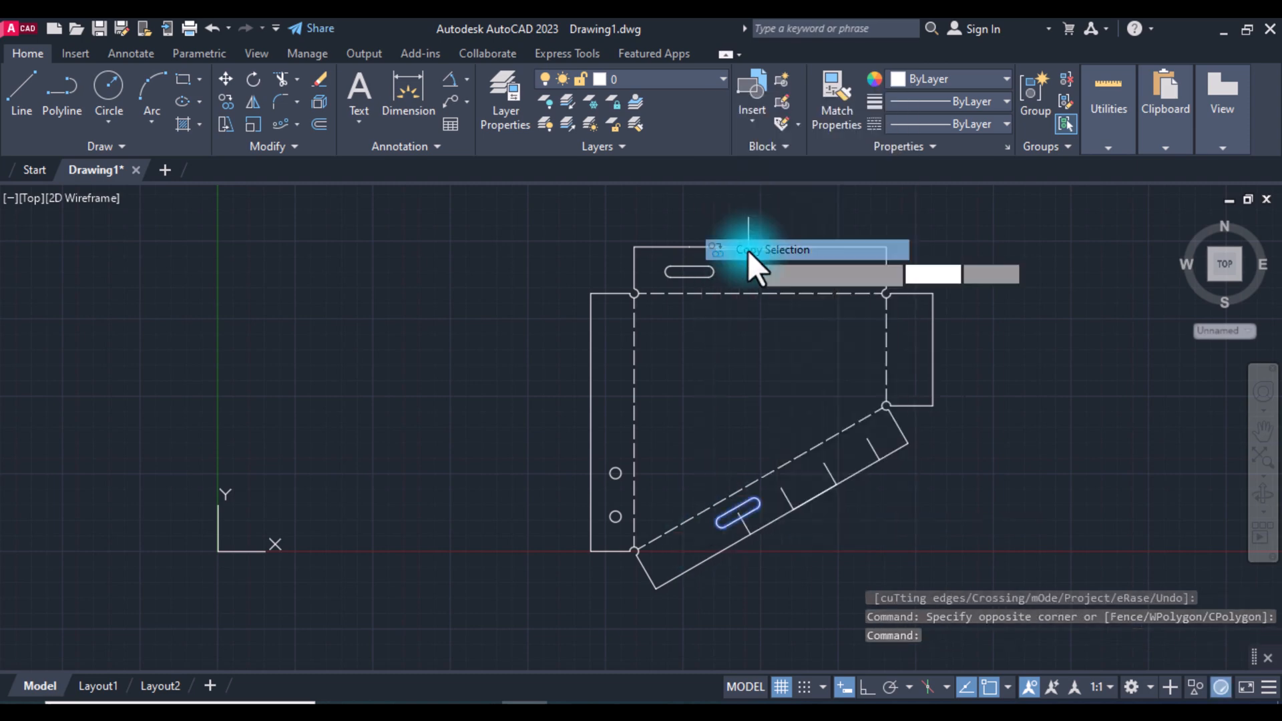
pyautogui.click(737, 513)
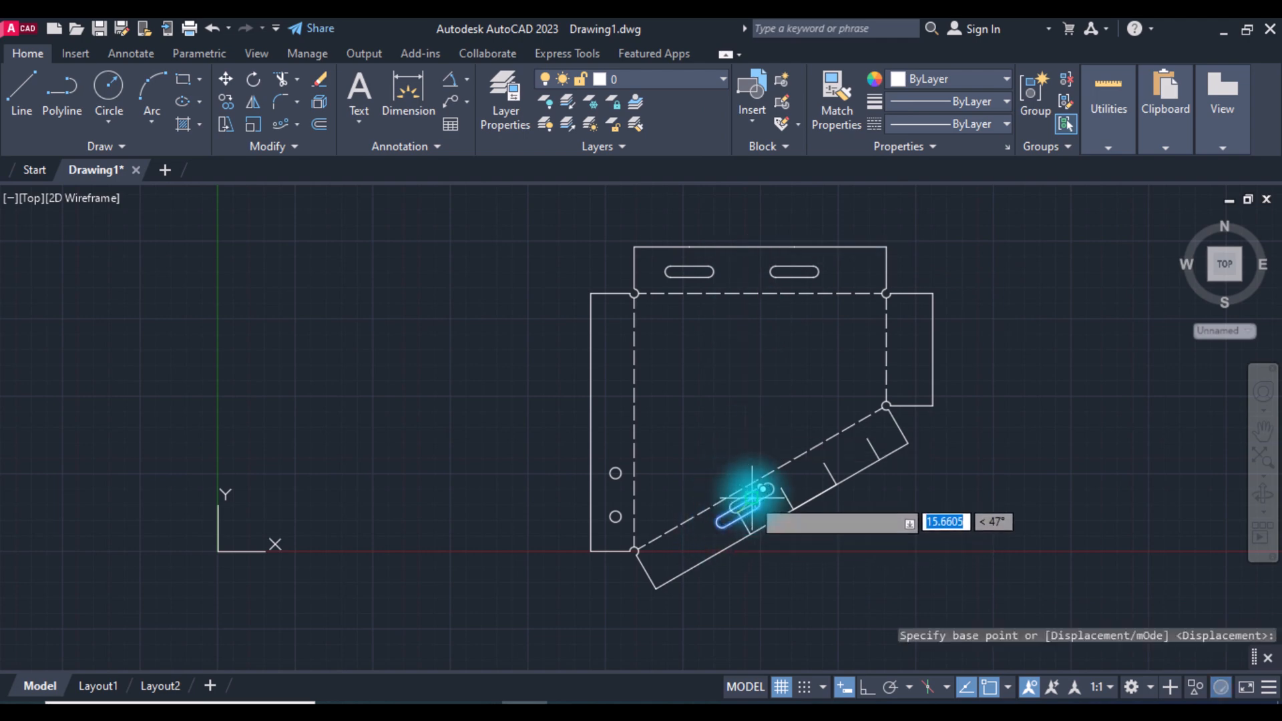
pyautogui.click(781, 490)
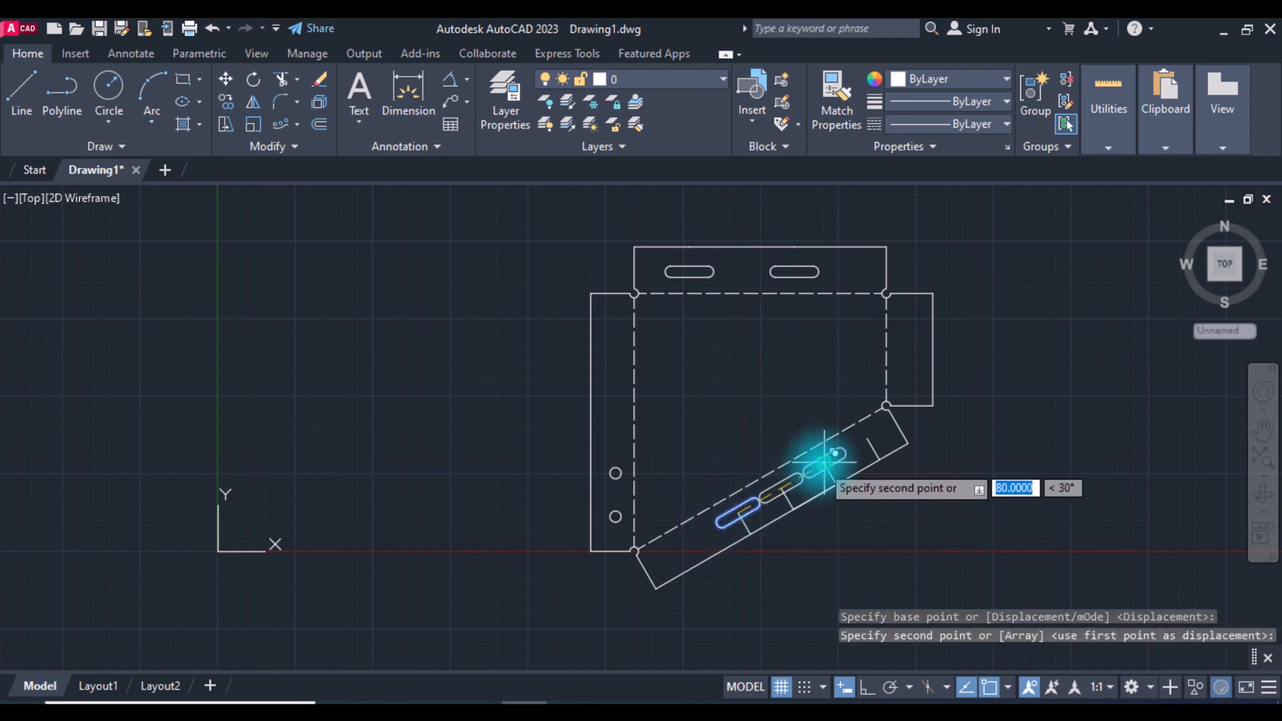
pyautogui.click(827, 457)
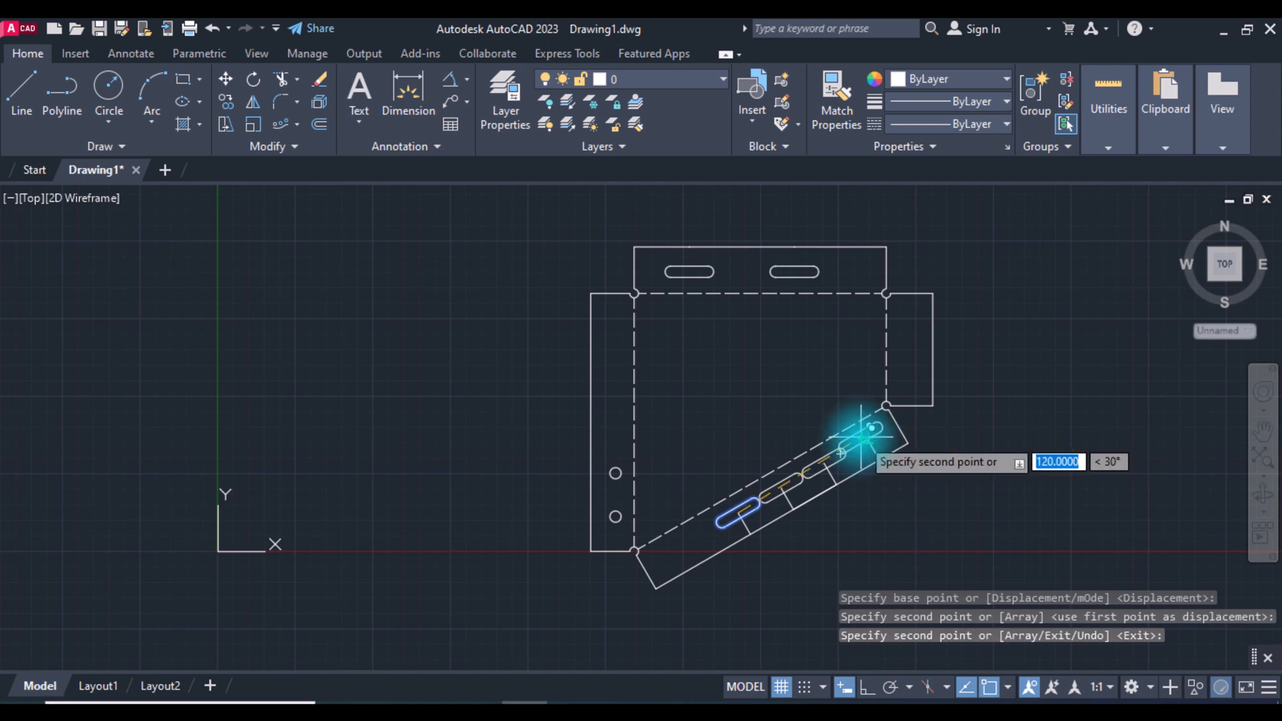
pyautogui.click(867, 437)
pyautogui.press('Return')
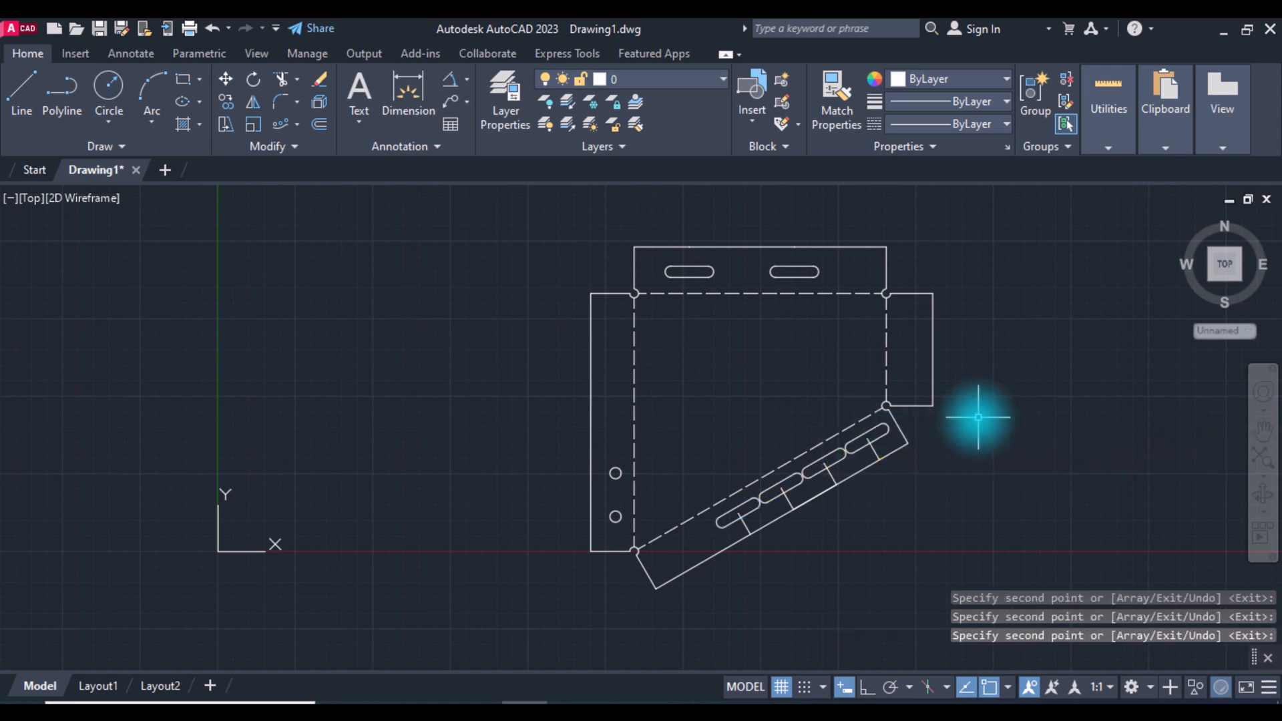
pyautogui.click(873, 447)
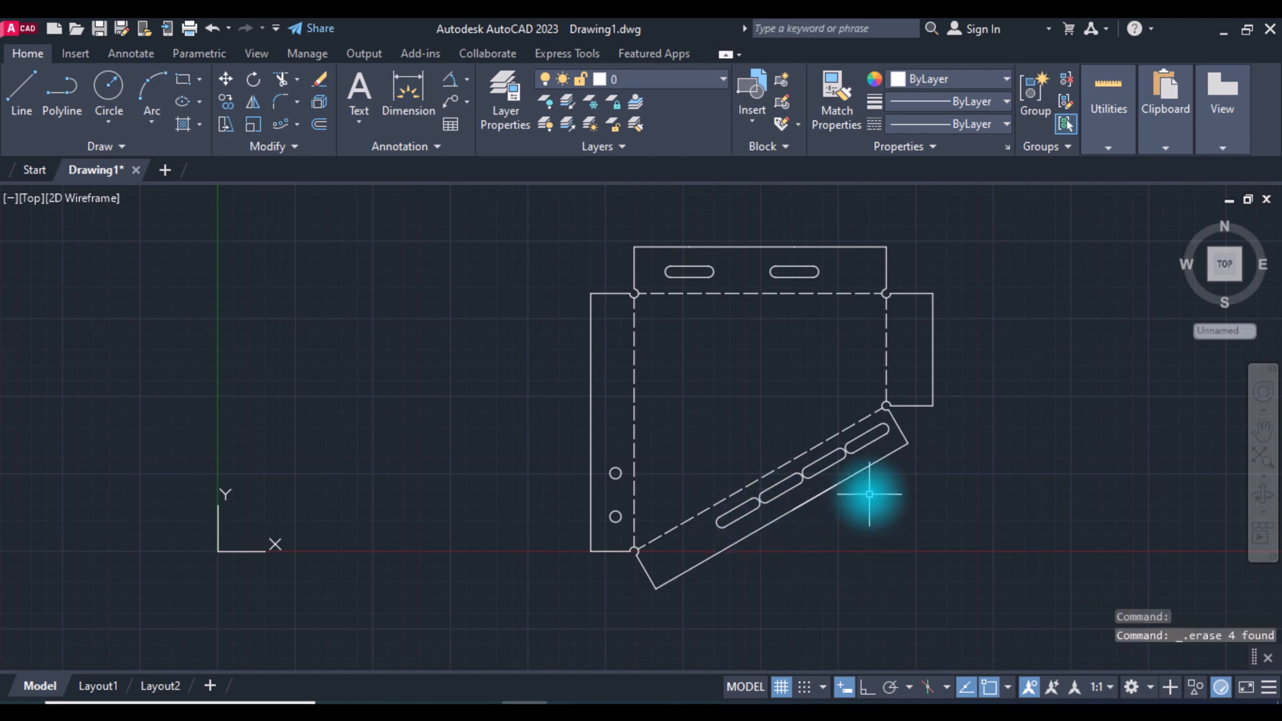
# Dimension the top flange's upper edge in three segments: left corner to first slot centre, slot to slot, and second slot to right corner.
pyautogui.click(408, 93)
pyautogui.click(634, 247)
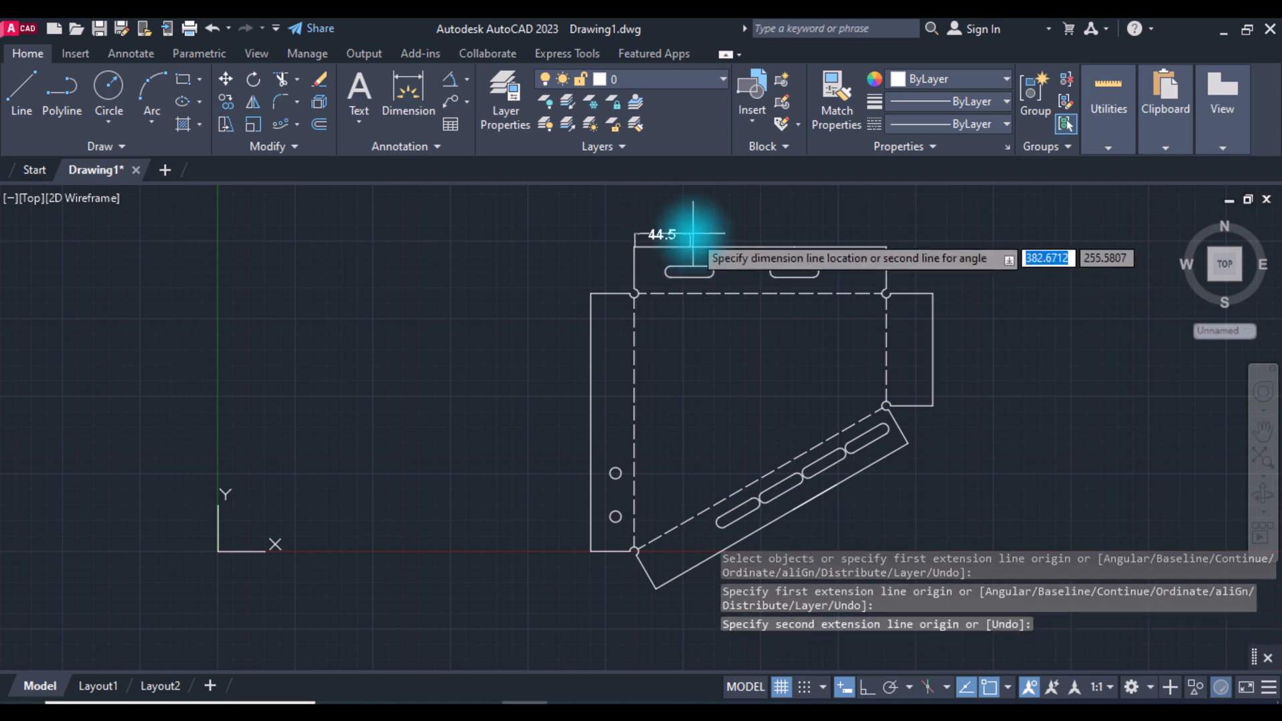
pyautogui.click(693, 234)
pyautogui.click(689, 249)
pyautogui.click(794, 248)
pyautogui.click(694, 234)
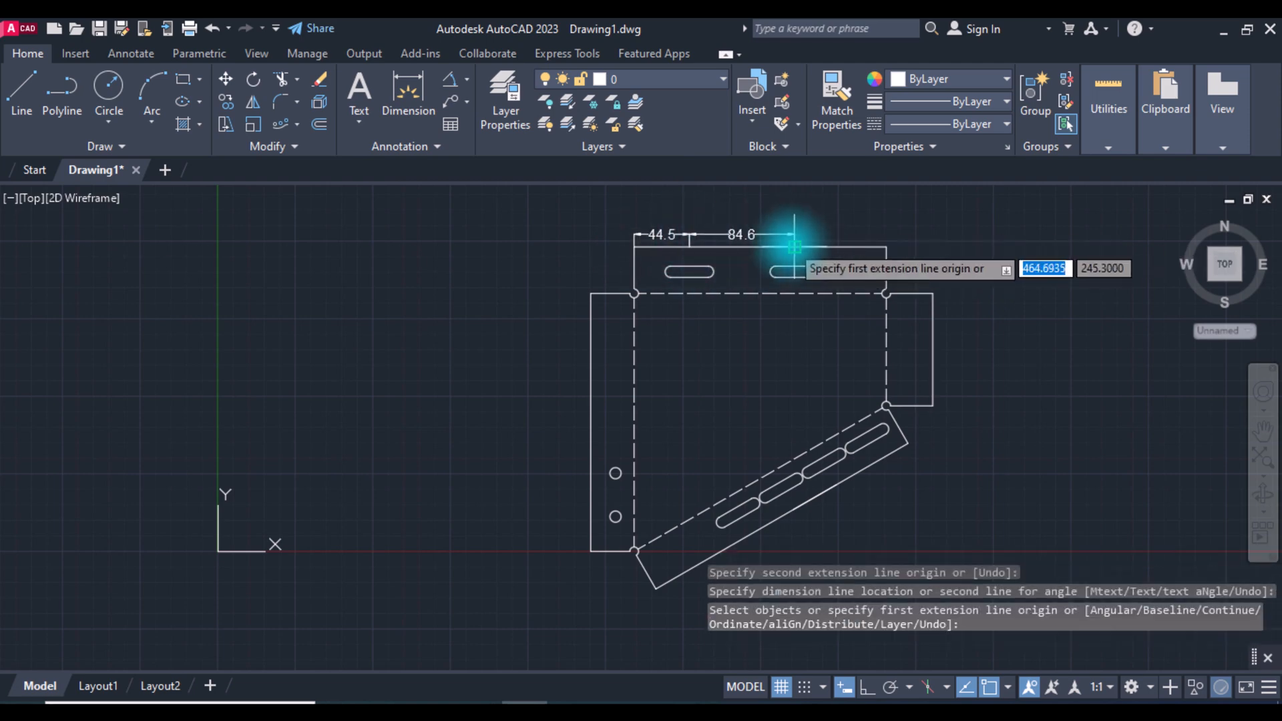
pyautogui.click(794, 249)
pyautogui.click(886, 248)
pyautogui.click(843, 233)
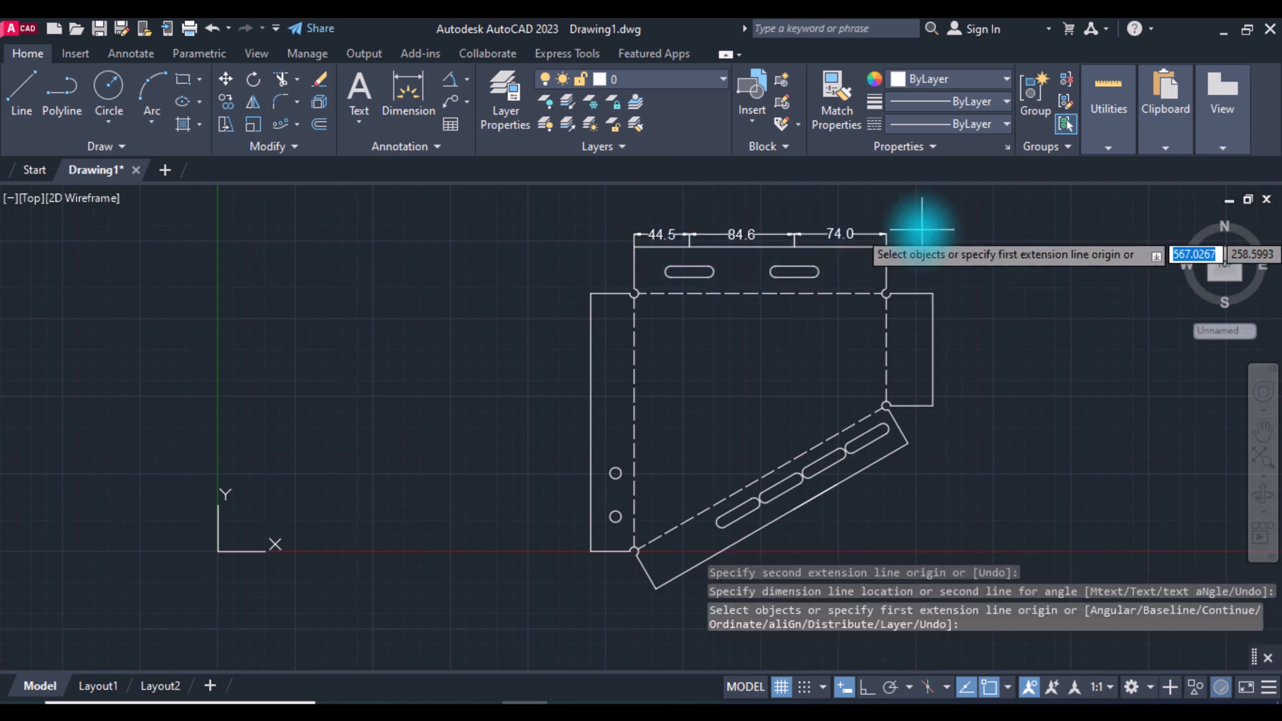
# With Ortho on, dimension the left flange's width and the top flange's height beside the upper-left corner.
pyautogui.click(633, 247)
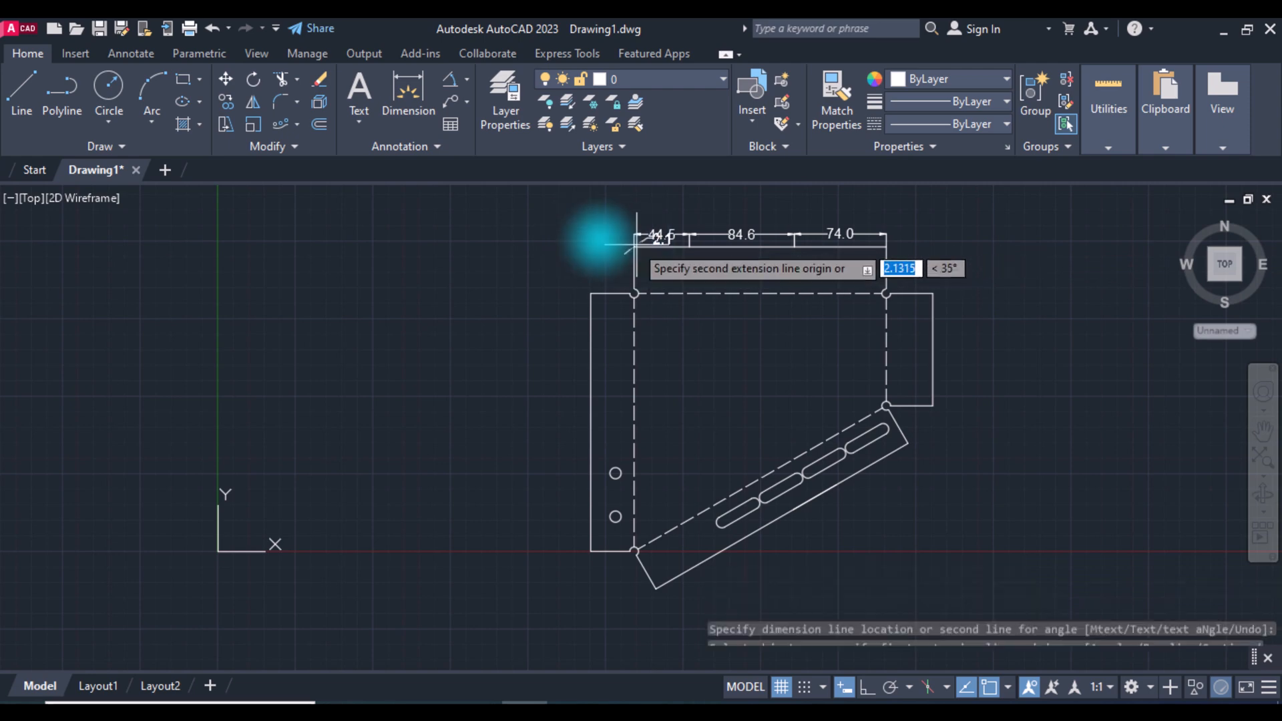
pyautogui.click(864, 692)
pyautogui.click(591, 248)
pyautogui.click(601, 234)
pyautogui.click(591, 294)
pyautogui.click(591, 247)
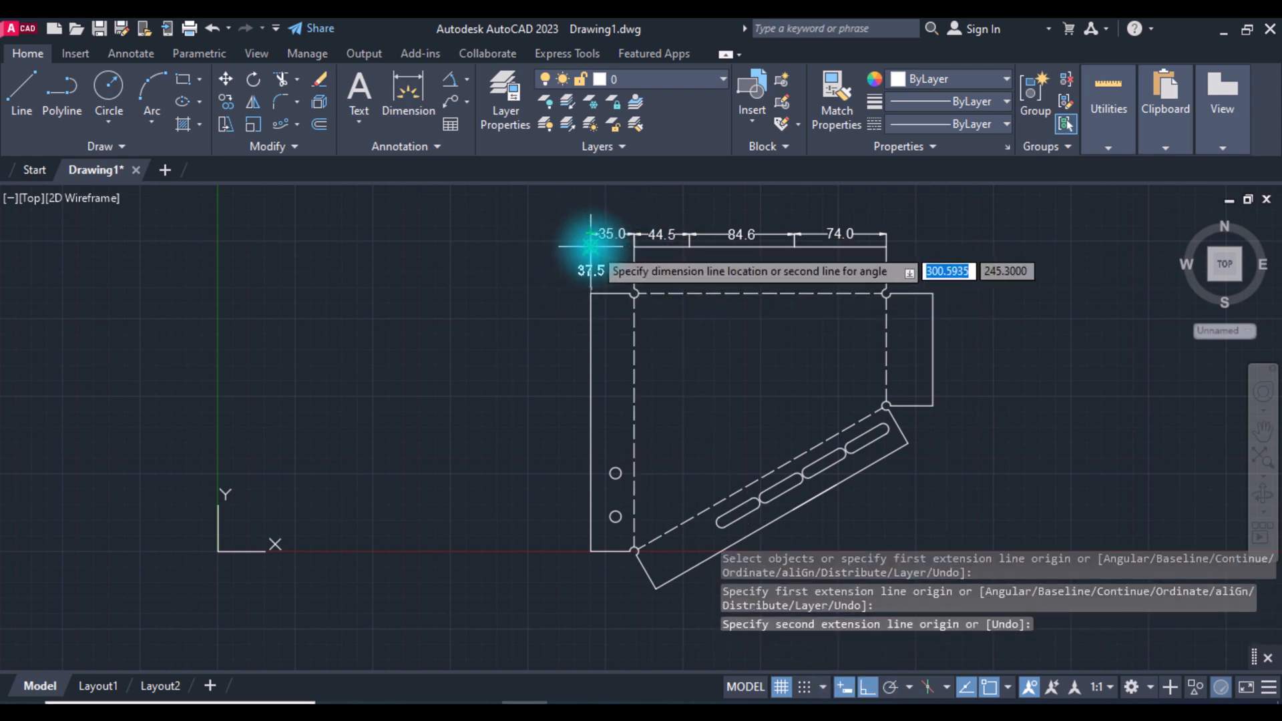
pyautogui.click(591, 241)
# Add a vertical dimension for the full length of the left flange's outer edge, placed outside the outline.
pyautogui.click(591, 294)
pyautogui.click(591, 551)
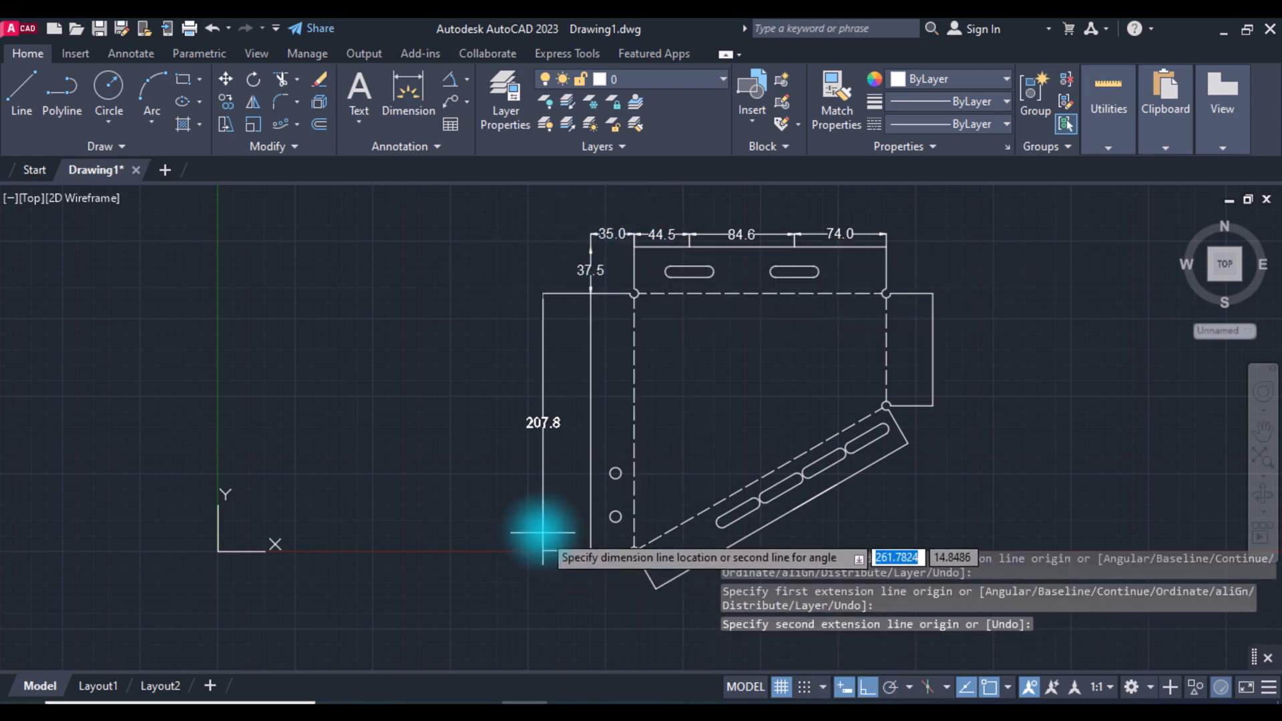
pyautogui.click(543, 532)
# Dimension the lower hole's height with a 28 vertical dimension starting at the left flange's bottom outer corner.
pyautogui.click(591, 551)
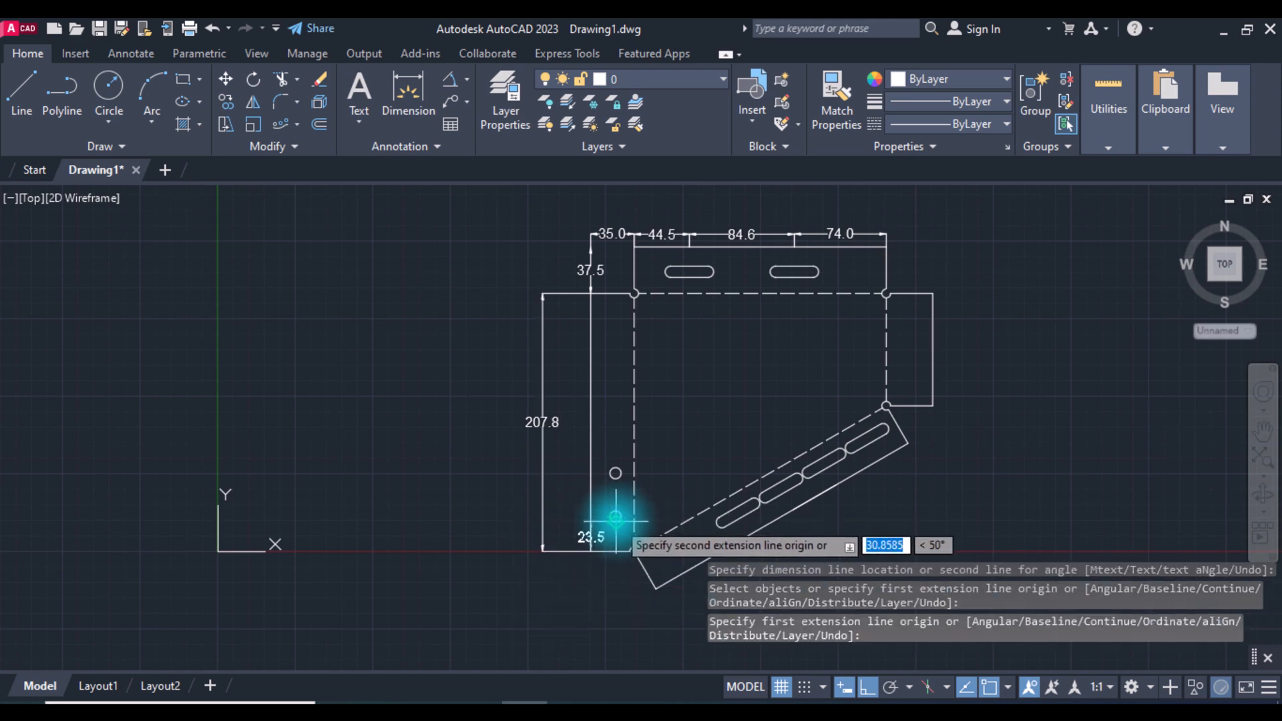
pyautogui.write('28')
pyautogui.press('Return')
pyautogui.click(576, 510)
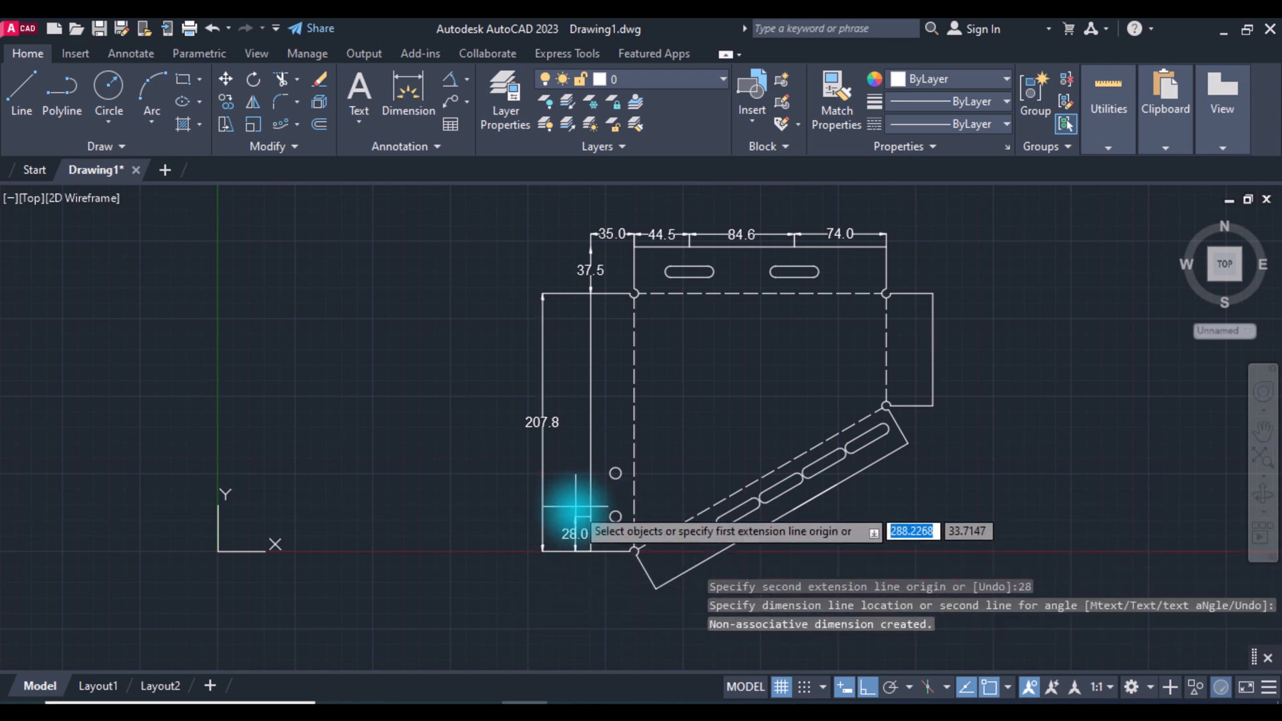
# Dimension the vertical spacing between the left flange's two holes and the upper hole's distance from the outer edge.
pyautogui.click(616, 517)
pyautogui.click(616, 474)
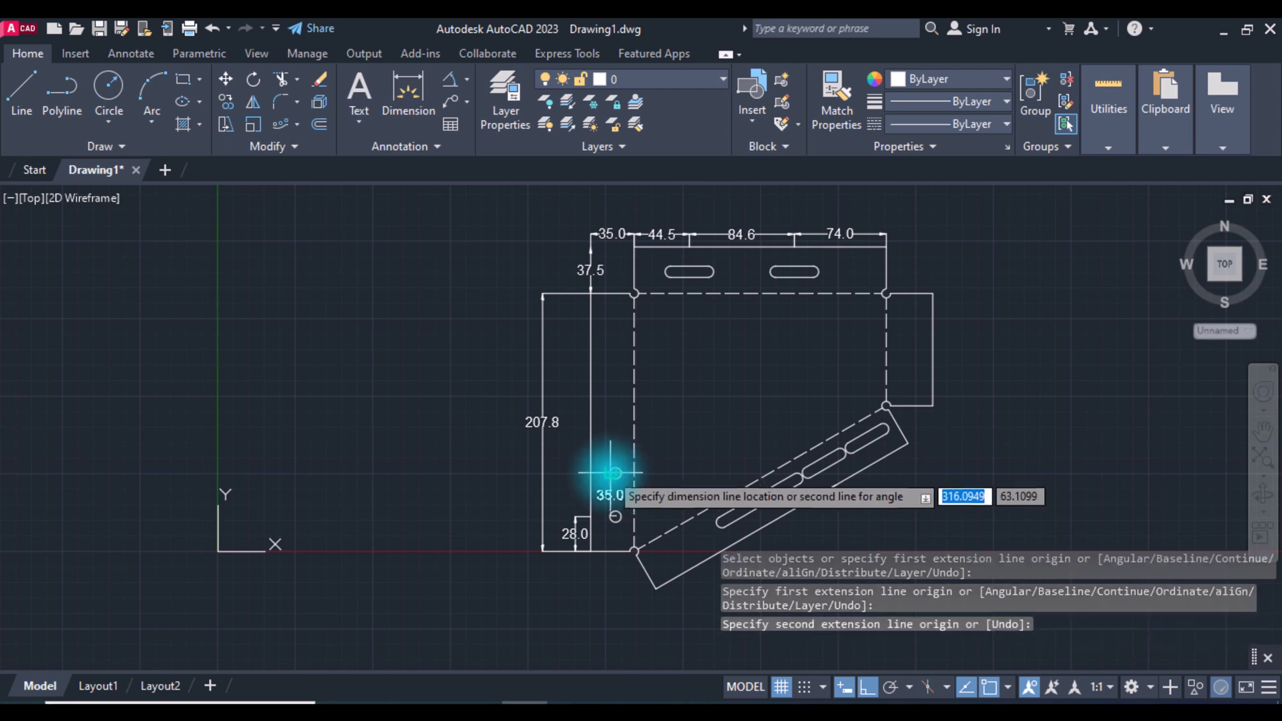
pyautogui.click(615, 475)
pyautogui.click(591, 474)
pyautogui.click(616, 473)
pyautogui.click(628, 451)
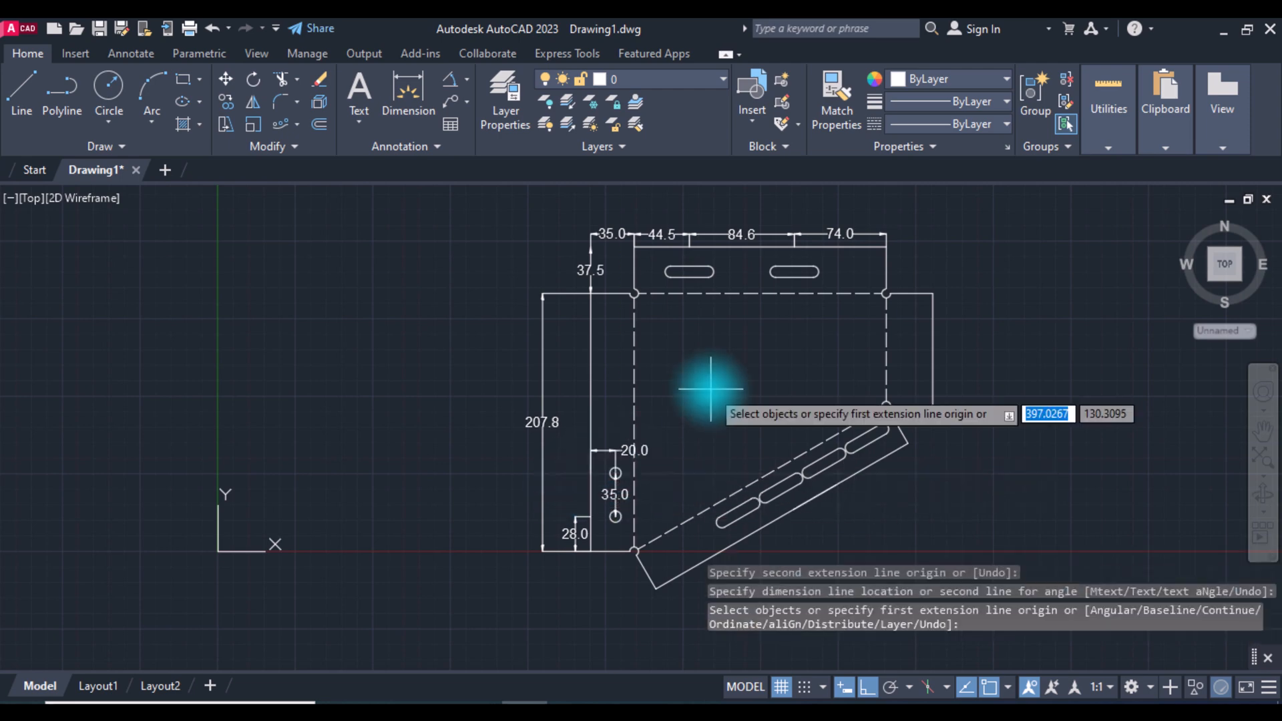
# Add a vertical dimension for the right flange's outer edge, placed outside the outline.
pyautogui.click(933, 294)
pyautogui.click(933, 404)
pyautogui.click(964, 401)
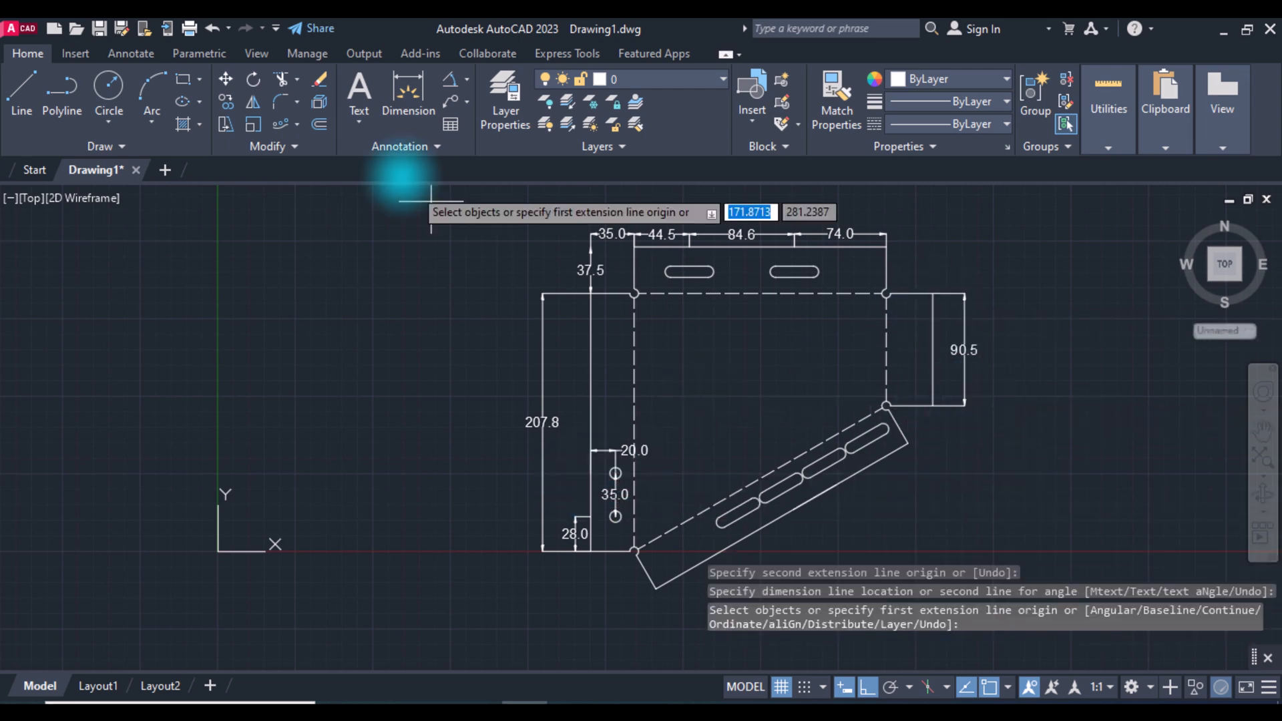
# Add an 88 aligned dimension along the sloped flange's outer edge, starting at its lower corner and placed outside the outline.
pyautogui.click(467, 81)
pyautogui.click(481, 130)
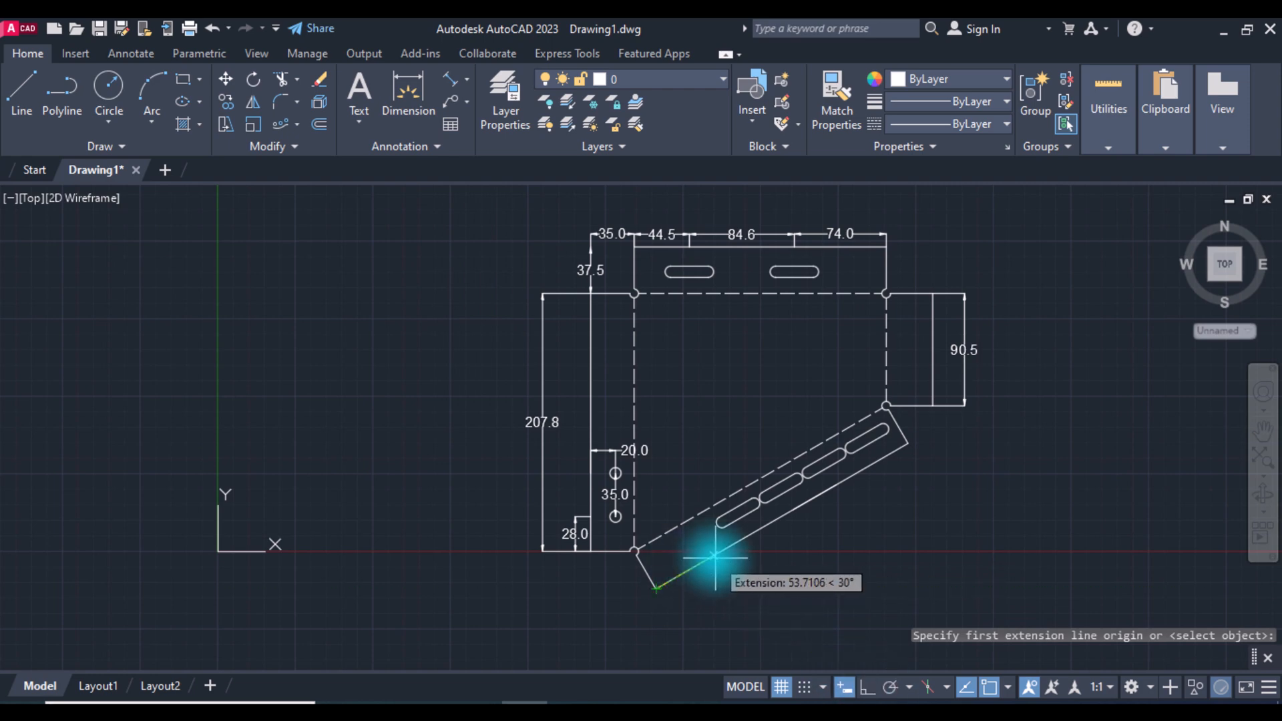
pyautogui.write('88')
pyautogui.press('Return')
pyautogui.click(728, 579)
# Add three consecutive aligned dimensions for the spacing between the four slots along the sloped flange's outer edge.
pyautogui.press('Return')
pyautogui.click(751, 534)
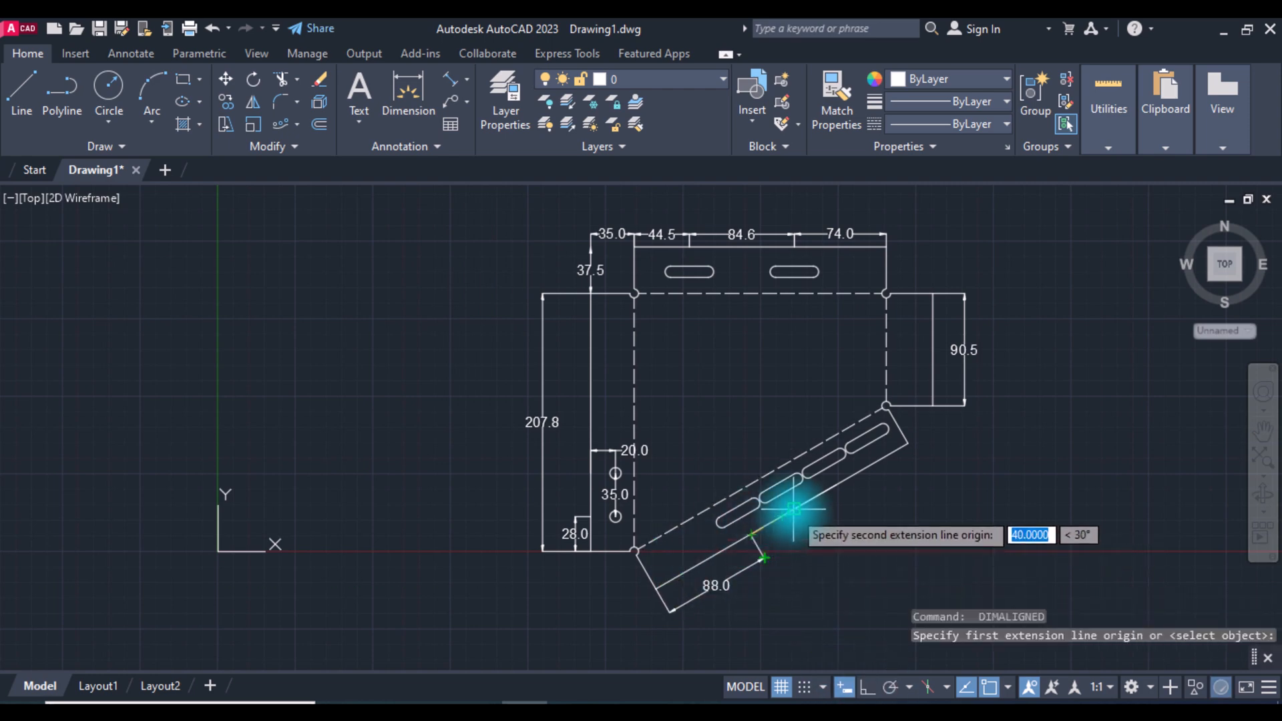
pyautogui.click(793, 509)
pyautogui.click(787, 525)
pyautogui.press('Return')
pyautogui.click(795, 510)
pyautogui.click(838, 486)
pyautogui.click(892, 479)
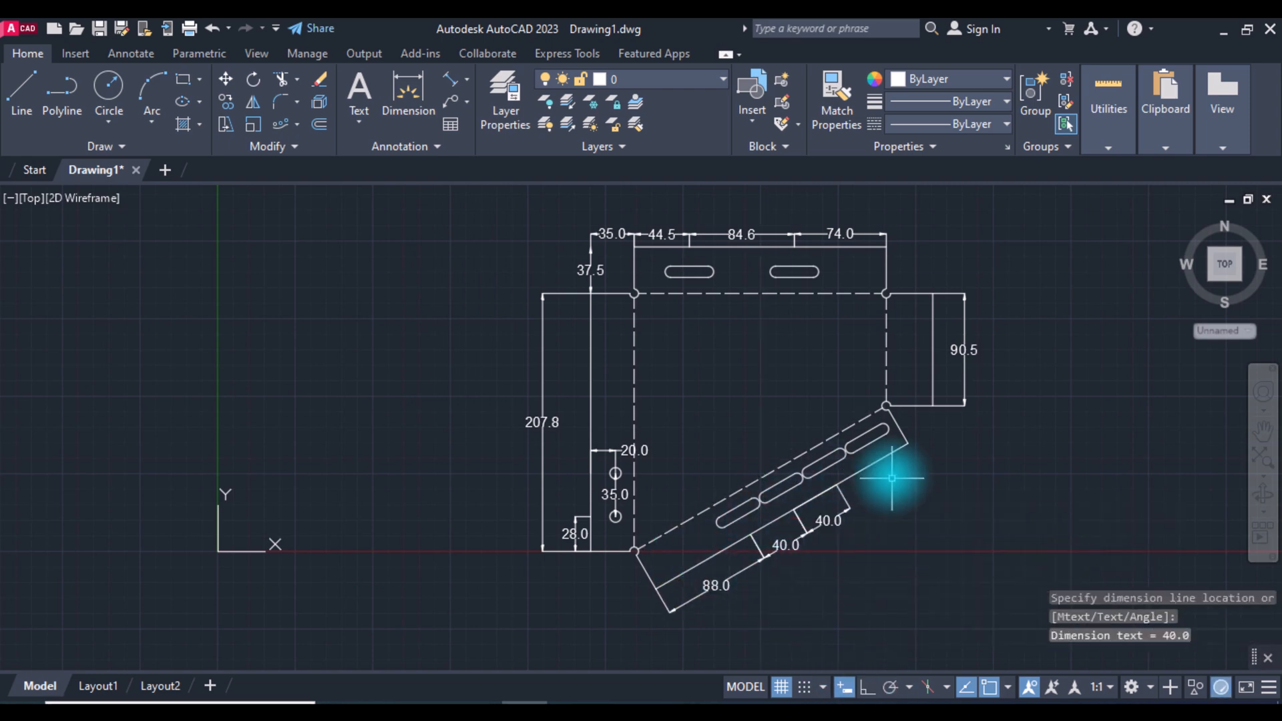
pyautogui.press('Return')
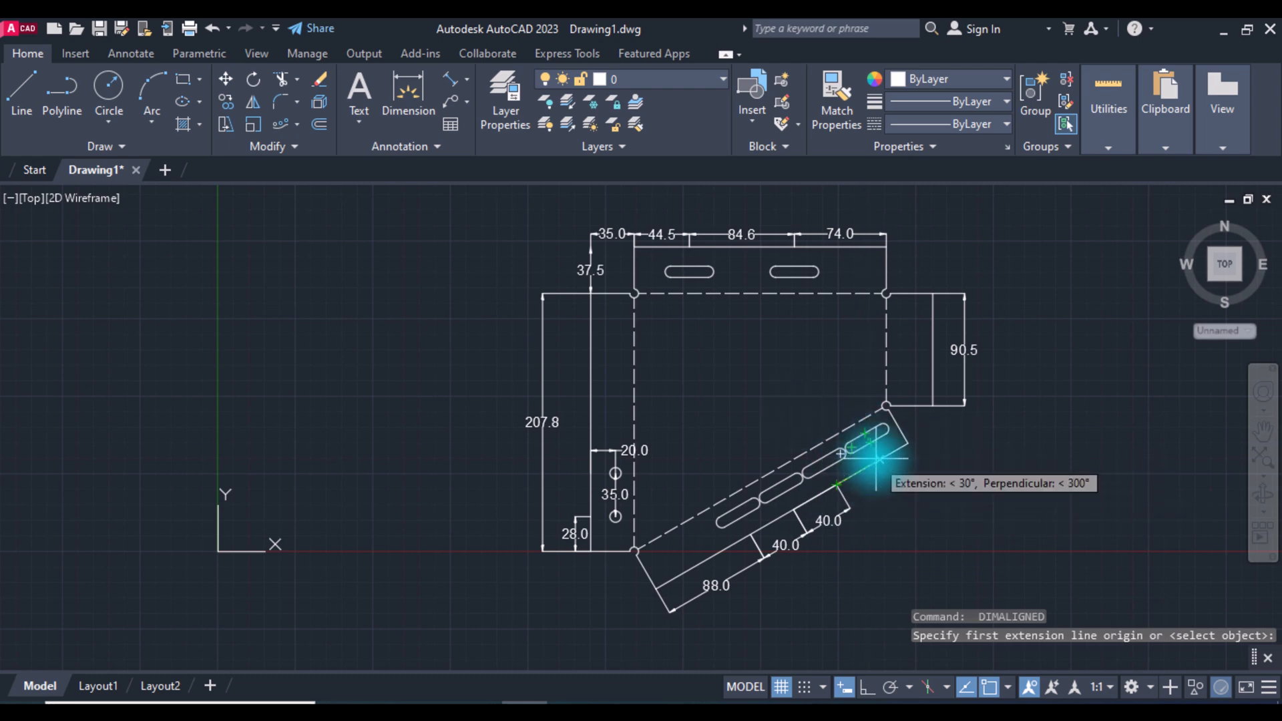
pyautogui.press('Return')
pyautogui.click(865, 507)
# Add a radius dimension to the rounded end of the sloped flange's uppermost slot, with its text outside the outline.
pyautogui.click(466, 79)
pyautogui.click(506, 260)
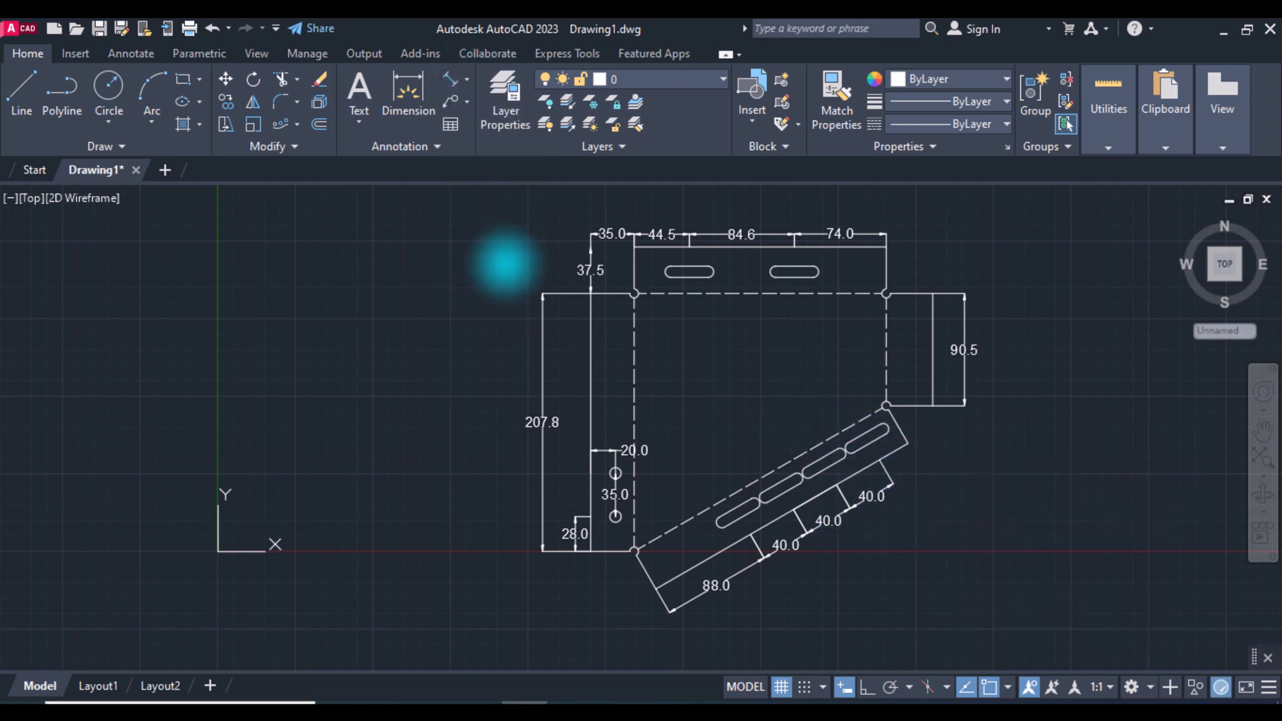
pyautogui.click(887, 429)
pyautogui.click(943, 480)
# Edit the uppermost sloped slot's radius dimension text to read R4.5*15.
pyautogui.doubleClick(952, 480)
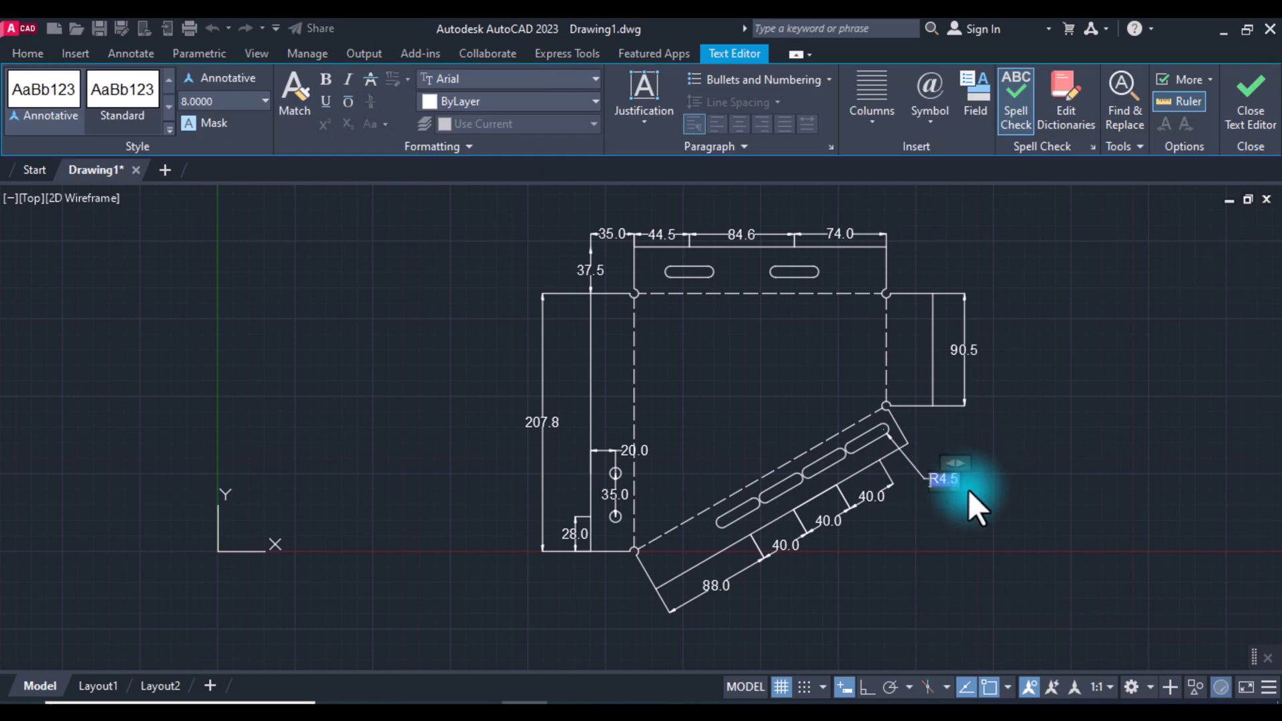
pyautogui.write('*15')
pyautogui.click(956, 515)
pyautogui.press('Escape')
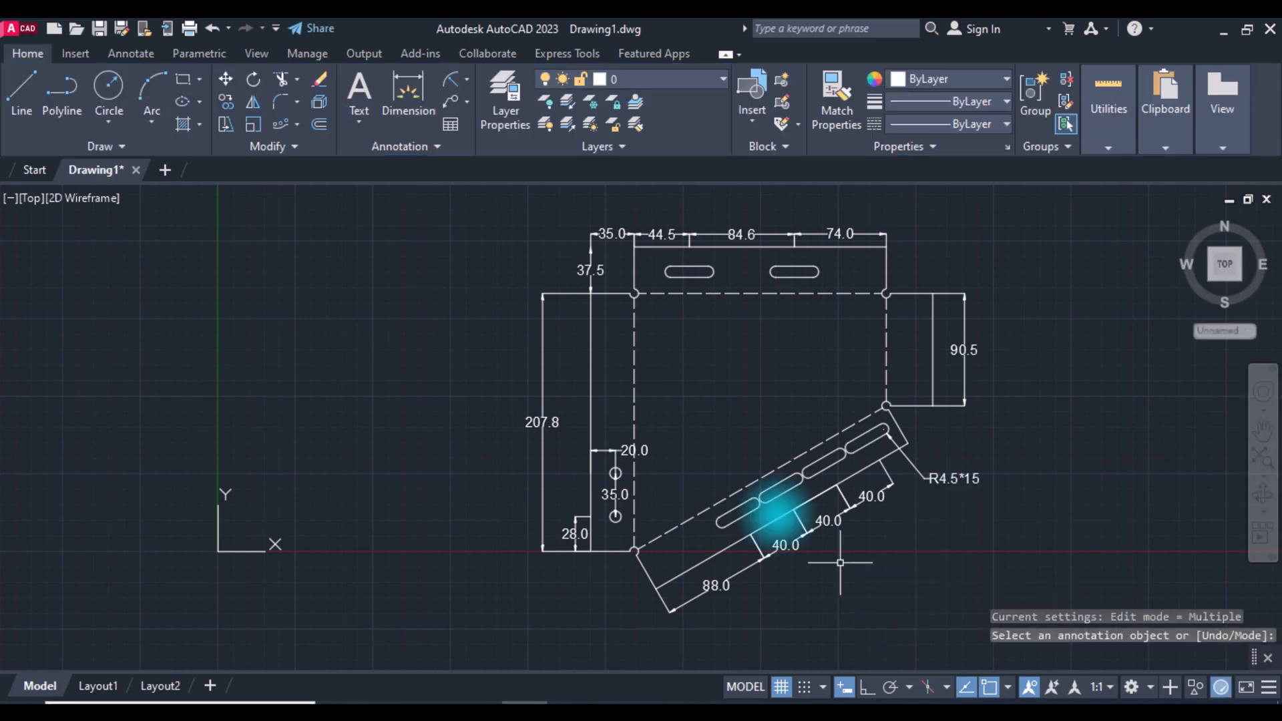
# Add radius dimensions to the left flange's lower hole and to the corner relief where the left and top flanges meet.
pyautogui.click(452, 81)
pyautogui.click(616, 523)
pyautogui.click(689, 483)
pyautogui.press('Return')
pyautogui.click(631, 292)
pyautogui.click(676, 325)
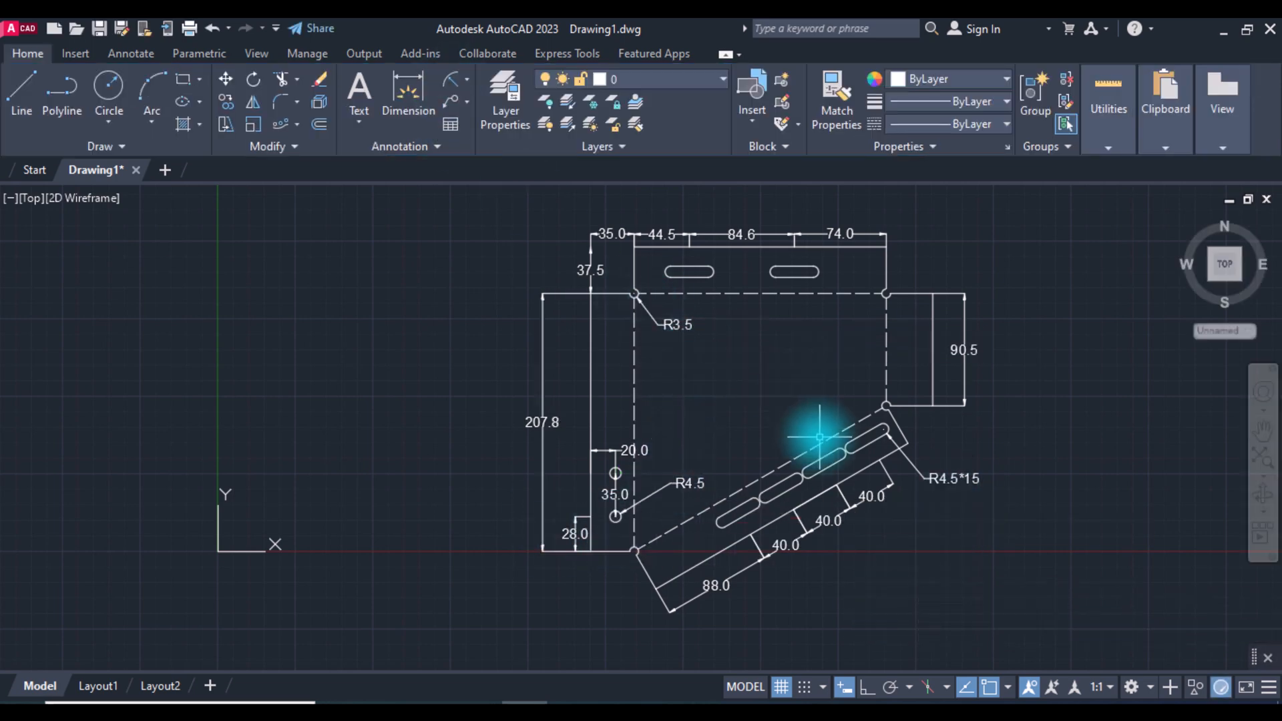
# Add an aligned dimension for the sloped flange's width, with the dimension line at its lower end.
pyautogui.click(466, 82)
pyautogui.click(480, 139)
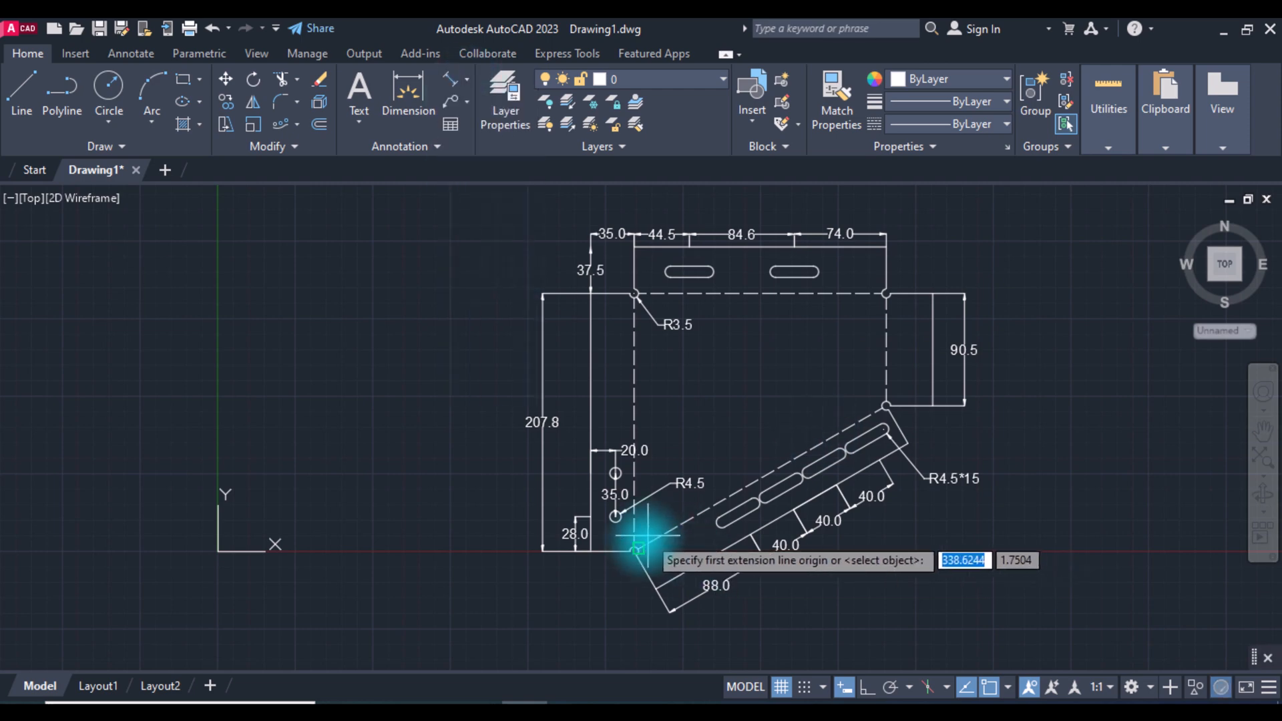
pyautogui.click(760, 479)
pyautogui.click(782, 517)
pyautogui.click(661, 586)
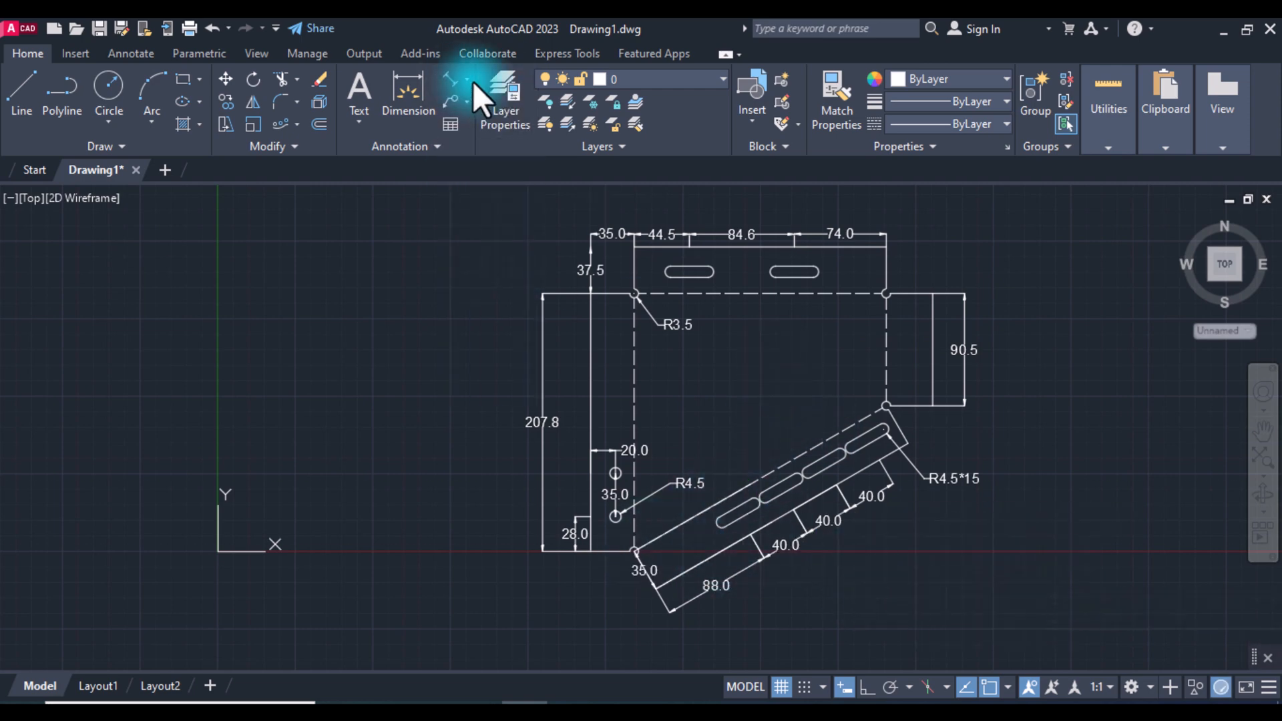
pyautogui.click(466, 81)
pyautogui.click(480, 115)
pyautogui.click(811, 250)
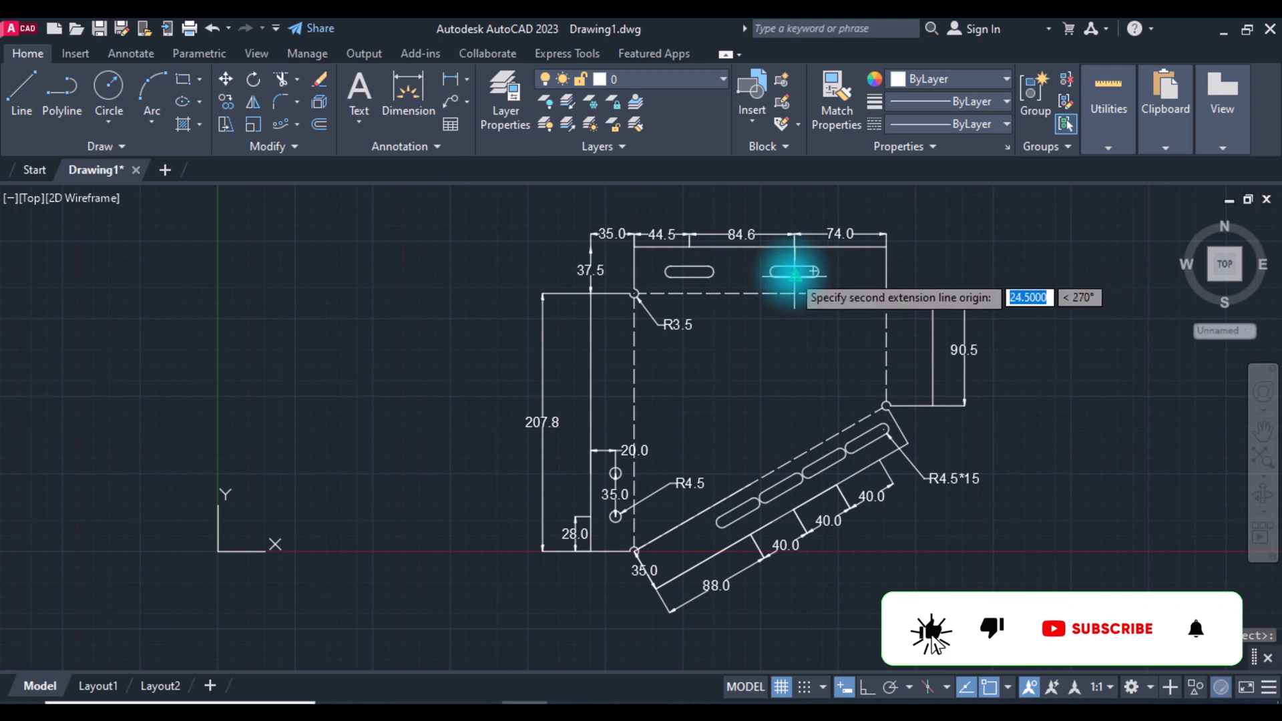
pyautogui.press('Escape')
# Add a 20 vertical dimension from the top flange's outer edge to the left slot's centreline, placed beside that slot.
pyautogui.click(450, 80)
pyautogui.click(689, 249)
pyautogui.write('2')
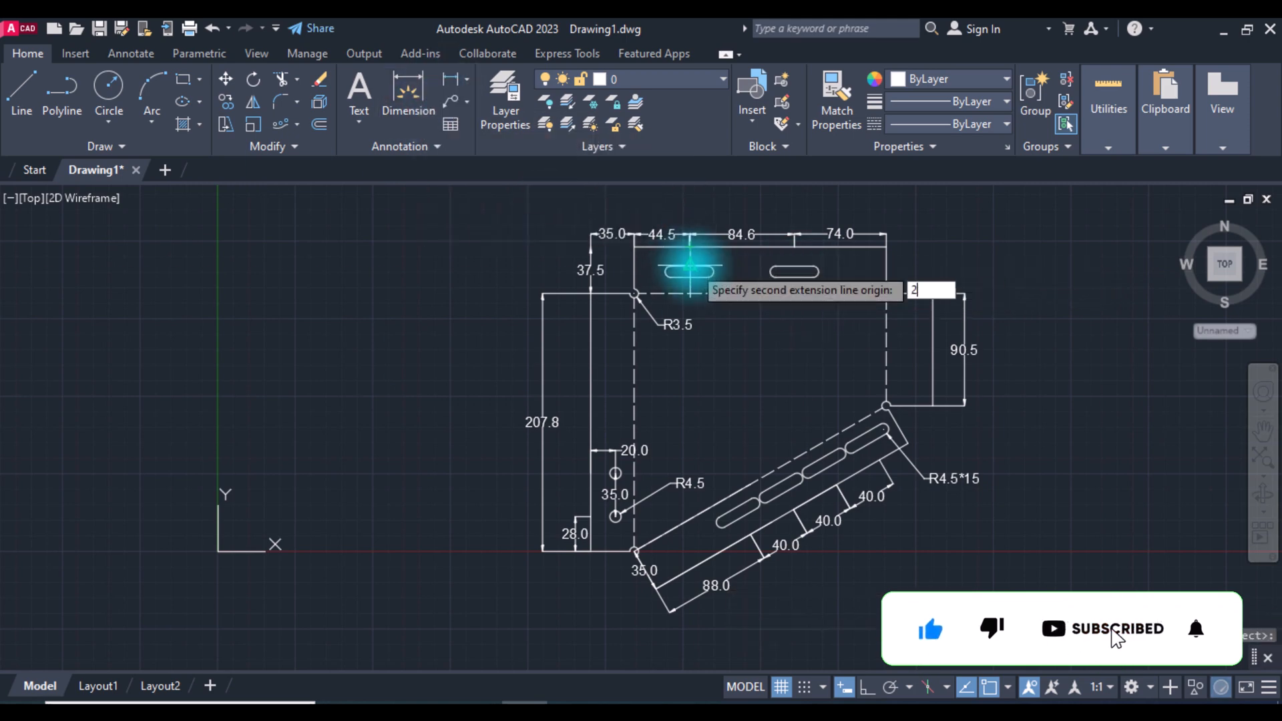
pyautogui.write('0')
pyautogui.press('Return')
pyautogui.click(730, 267)
# Add an angular dimension between the right flange's lower edge and the sloped flange's upper end edge.
pyautogui.click(467, 80)
pyautogui.click(496, 191)
pyautogui.click(915, 405)
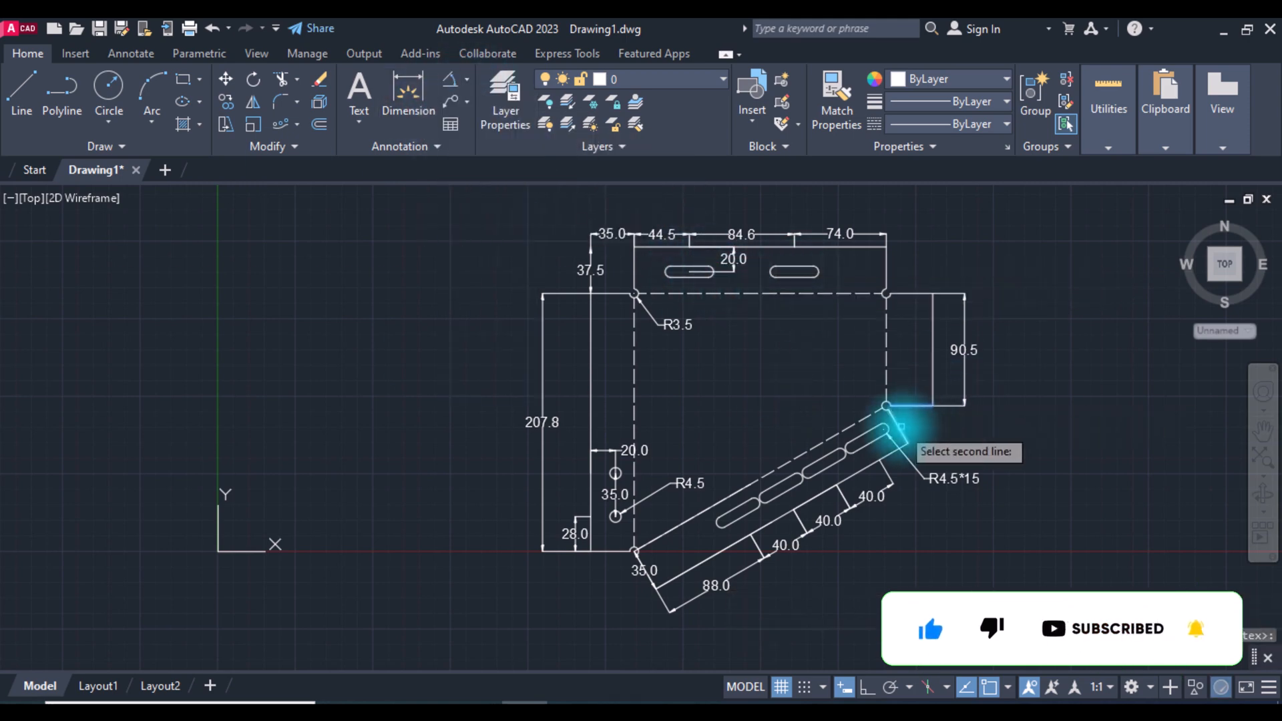